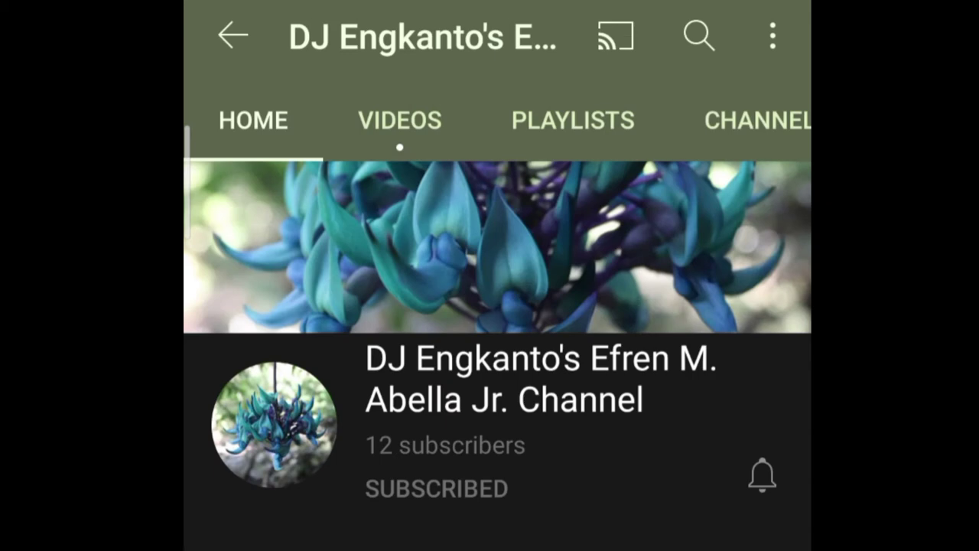
click(437, 488)
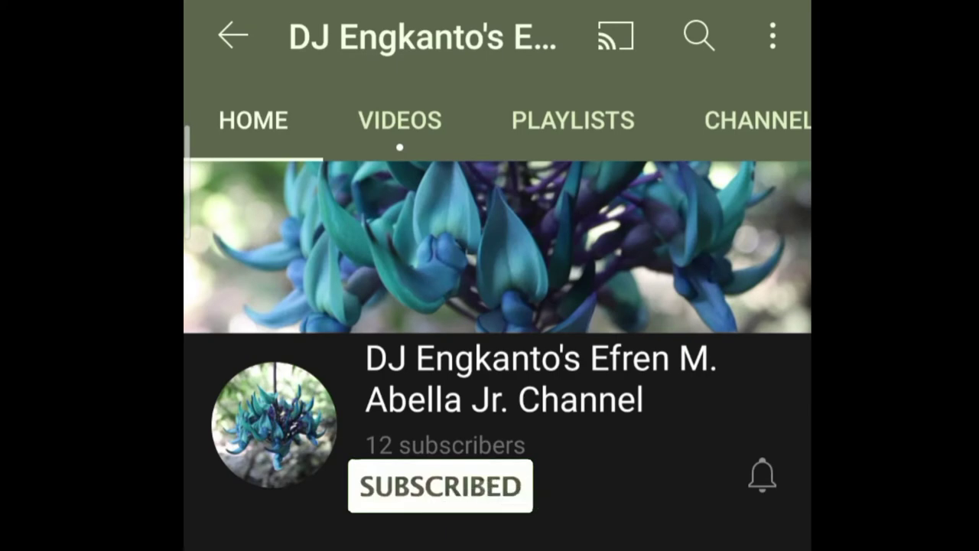
click(763, 475)
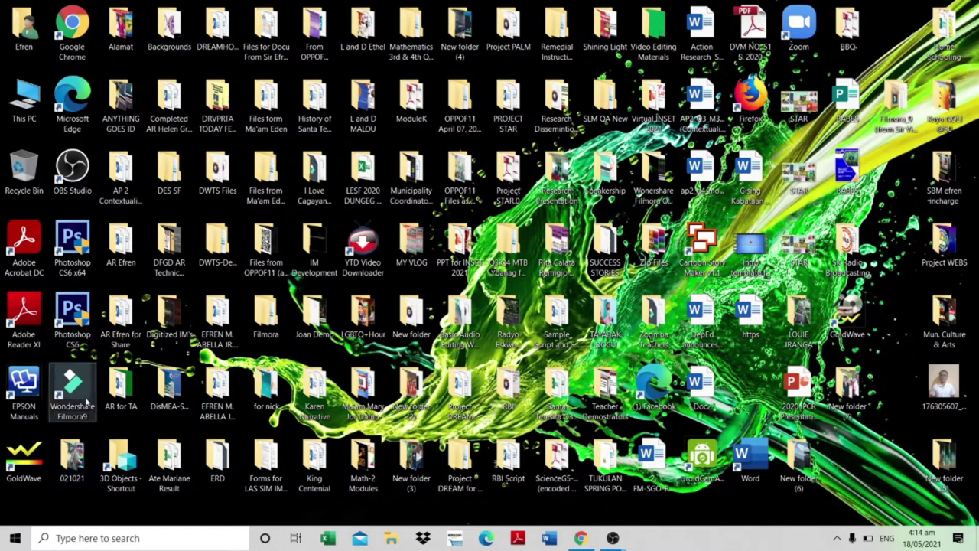
- Launch Wondershare Filmora9, check OBS Studio briefly, and return to the empty Filmora9 project
double_click(86, 399)
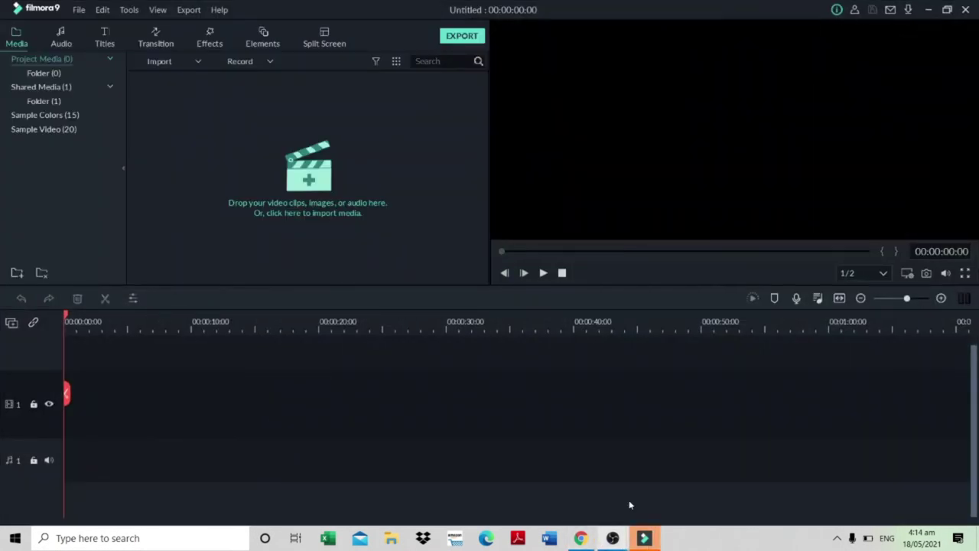
mouse_move(613, 538)
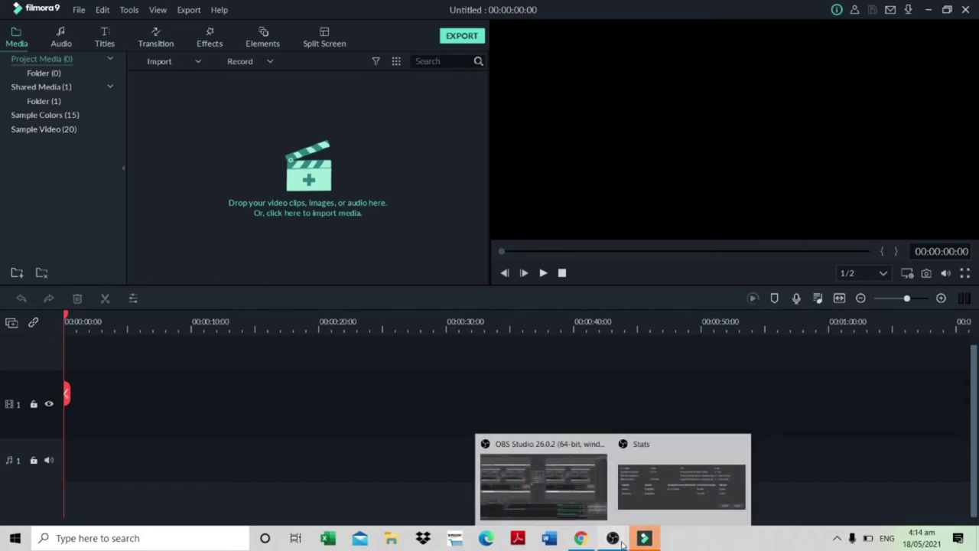
click(555, 491)
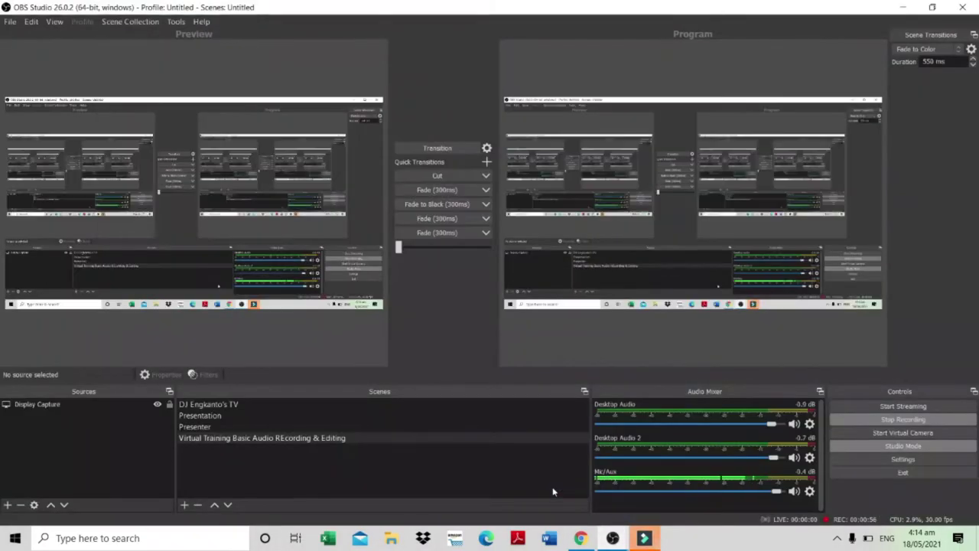
click(645, 538)
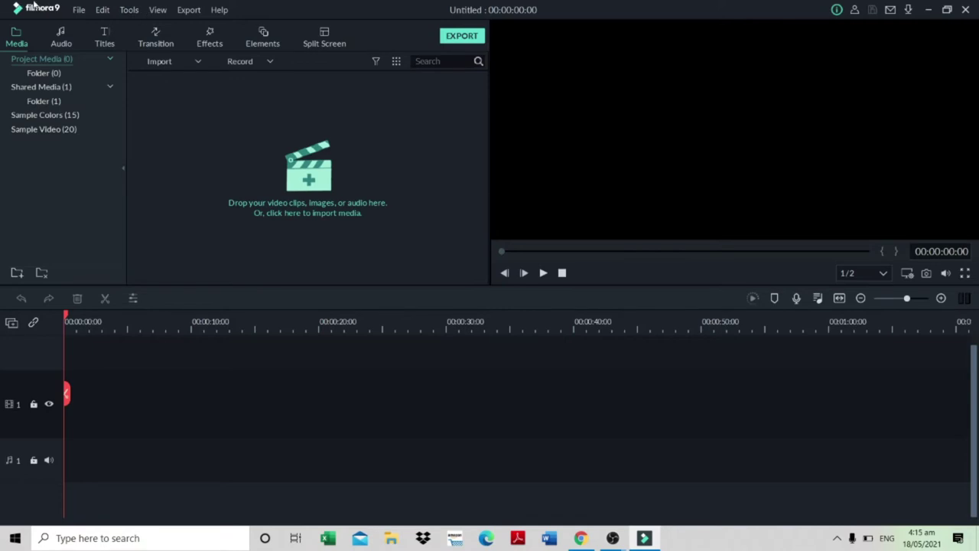
click(102, 9)
click(130, 10)
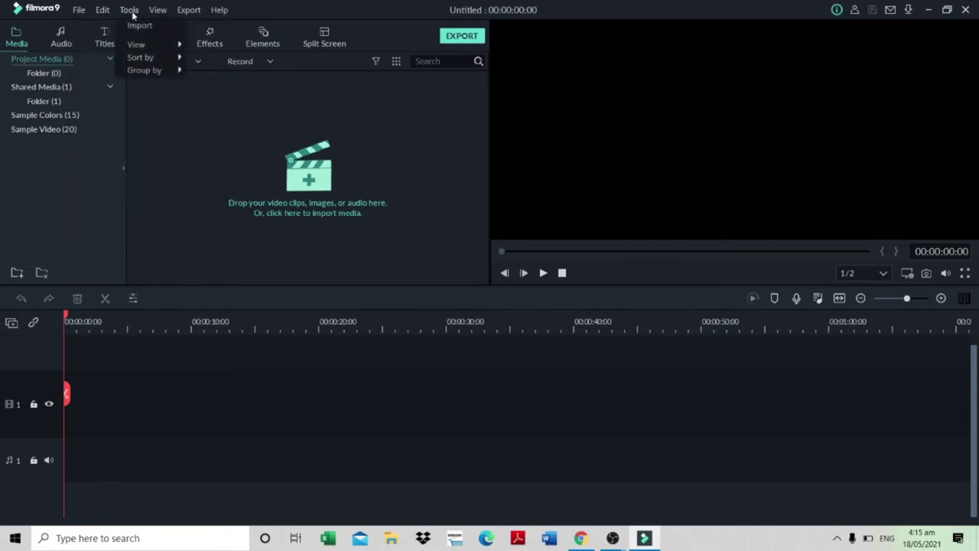
click(219, 10)
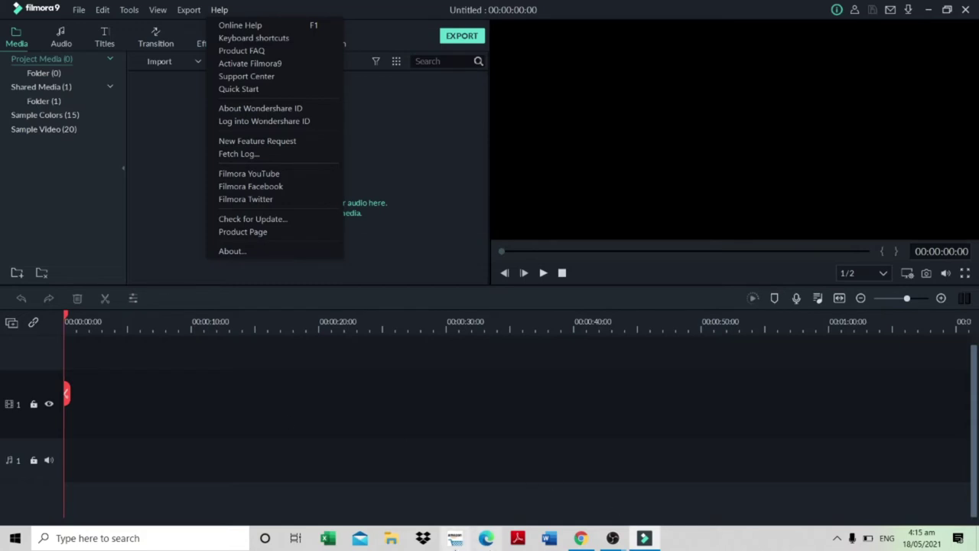
click(184, 411)
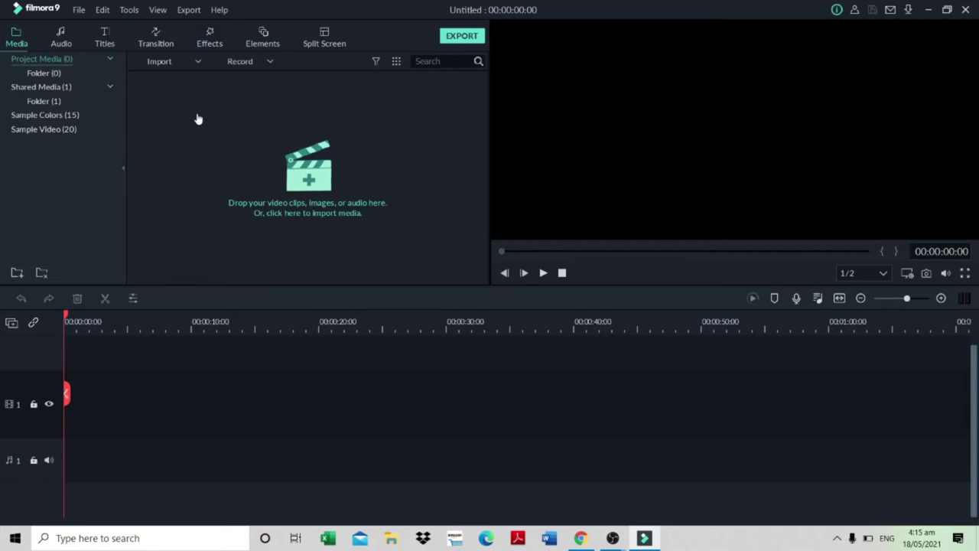
- Import all media files from the Materials folder, from 2021 News_Talk_Bed through Yelling (Children), into the project
click(166, 65)
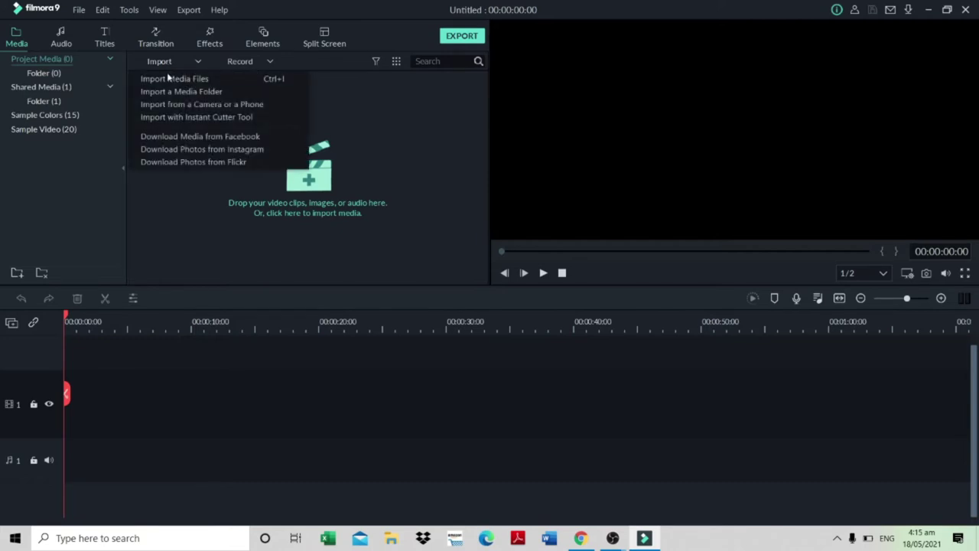
click(168, 72)
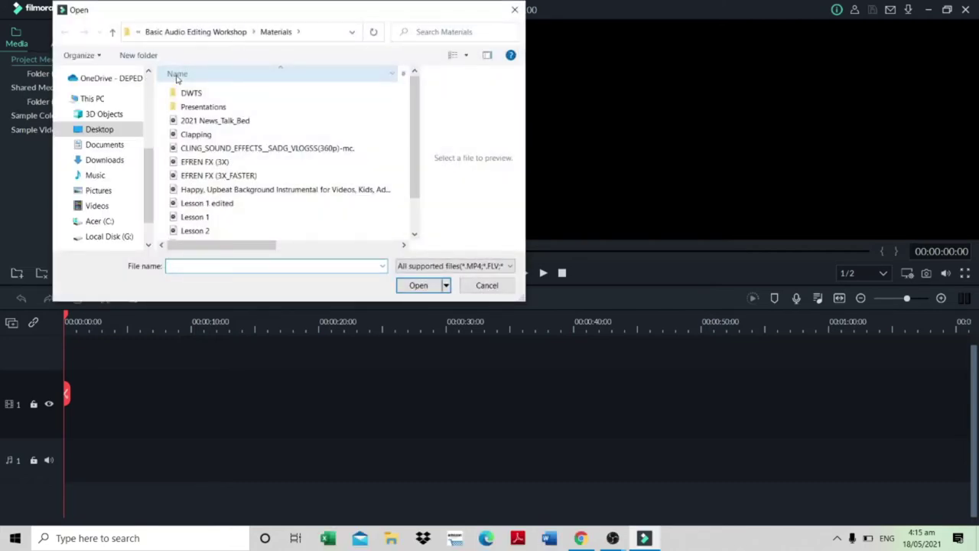
click(239, 123)
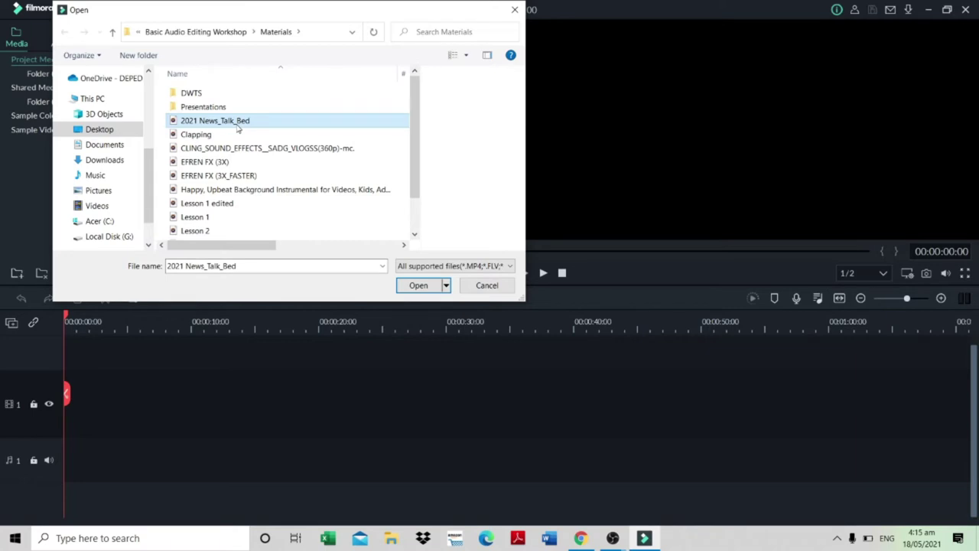
key(shift+Down)
key(shift+Down)
key(shift+Down)
key(shift+Down)
key(shift+Down)
key(shift+Down)
key(shift+Down)
key(shift+Down)
key(shift+Down)
key(shift+Down)
key(shift+Down)
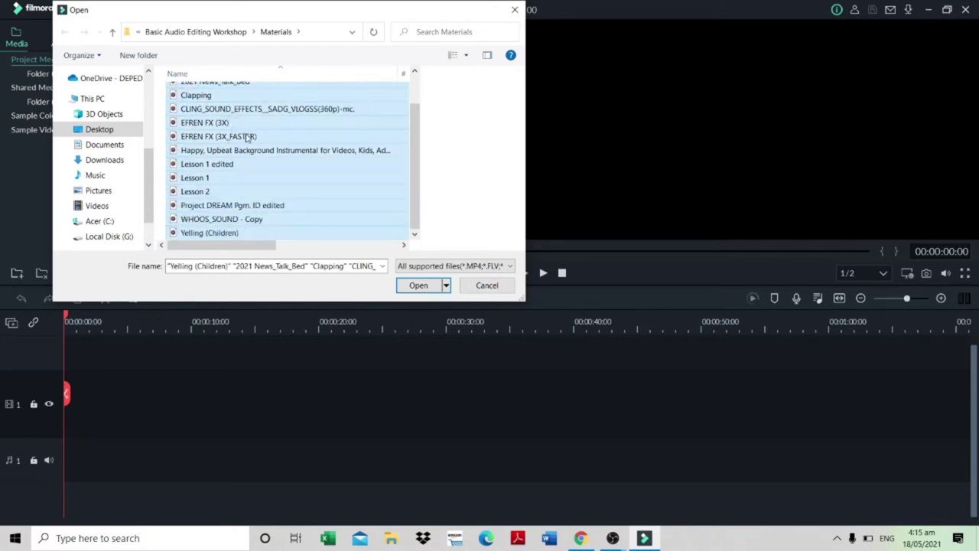
click(419, 288)
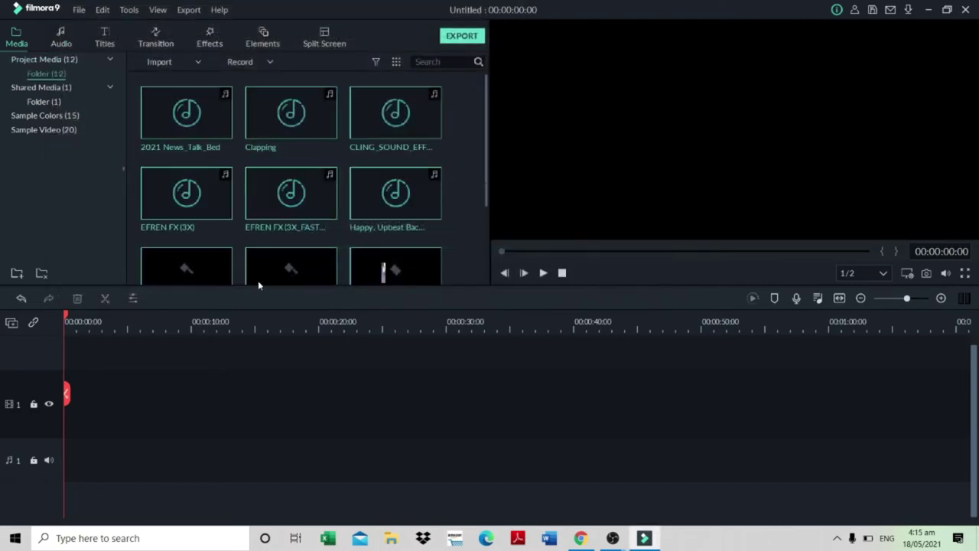
- Preview the EFREN FX (3X) and EFREN FX (3X_FASTER) sound effects from the project media
scroll(266, 268, down, 3)
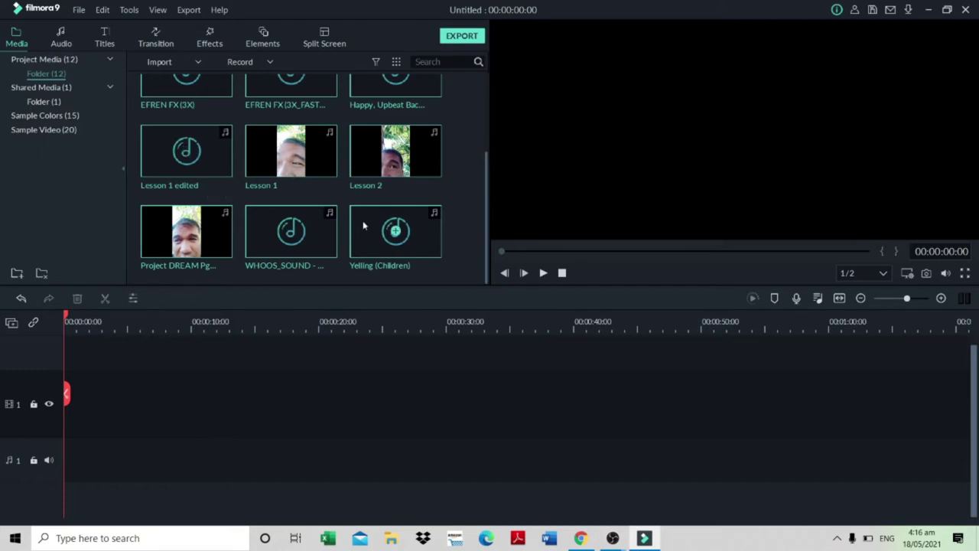
mouse_move(223, 239)
right_click(306, 99)
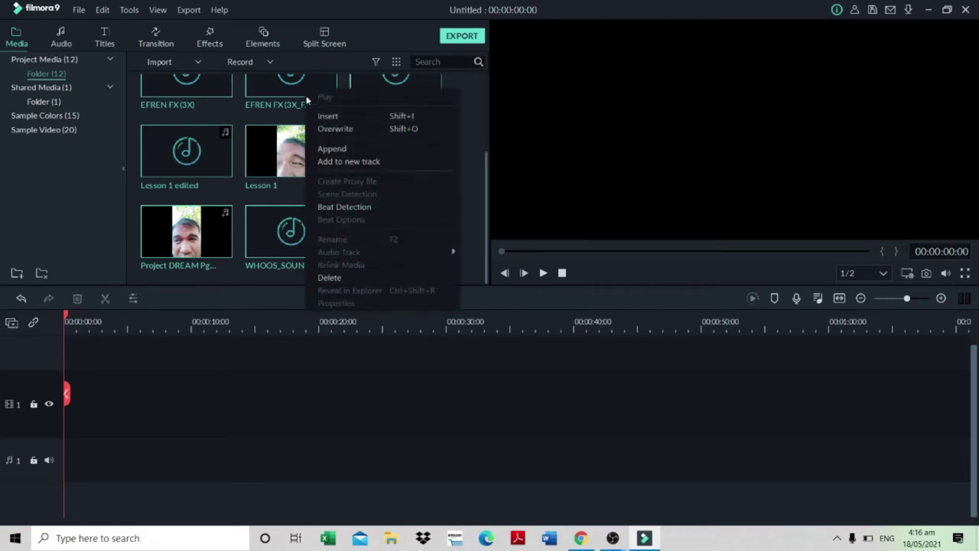
click(212, 92)
right_click(212, 91)
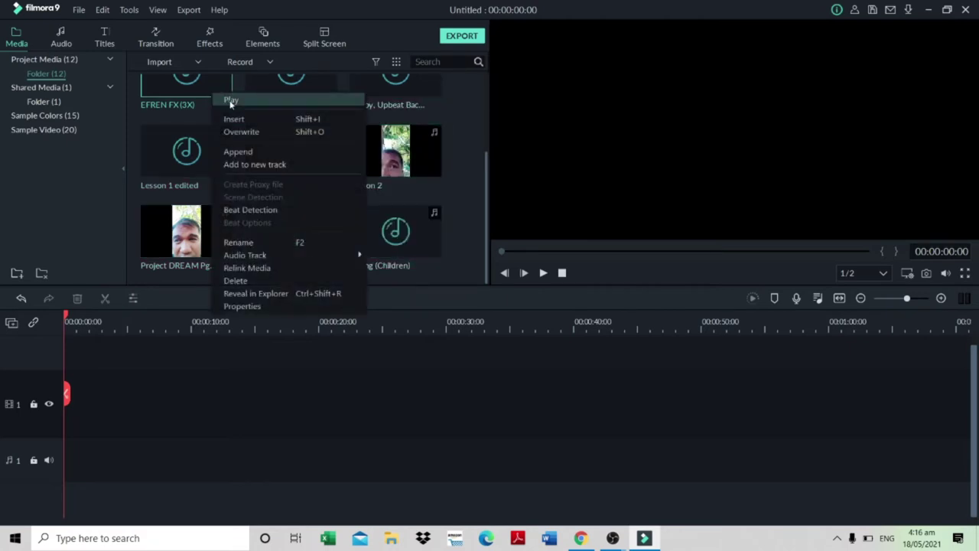
click(268, 100)
click(269, 89)
right_click(271, 89)
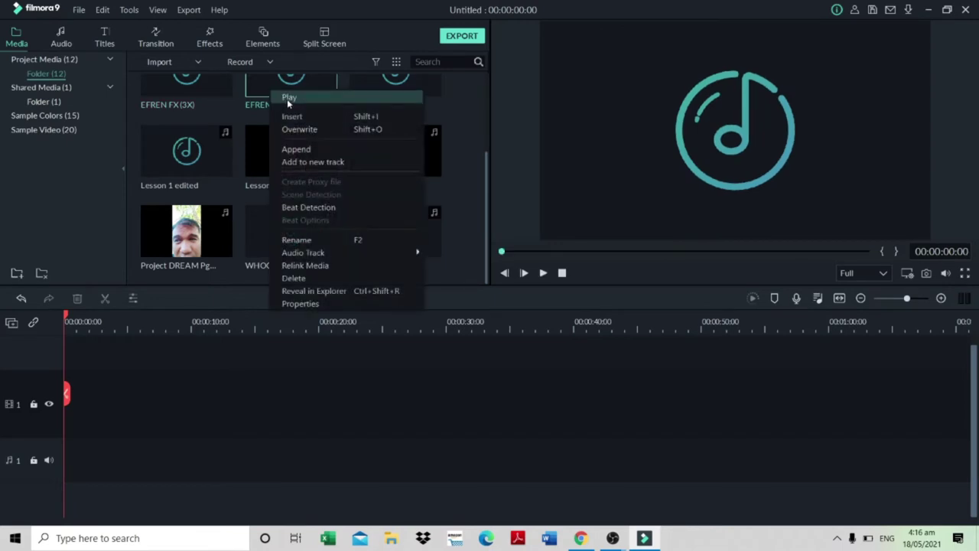
click(285, 99)
- Place EFREN FX (3X_FASTER) on audio track 1 and 2021 News_Talk_Bed on audio track 2, both at the timeline start
drag(283, 86, 2, 456)
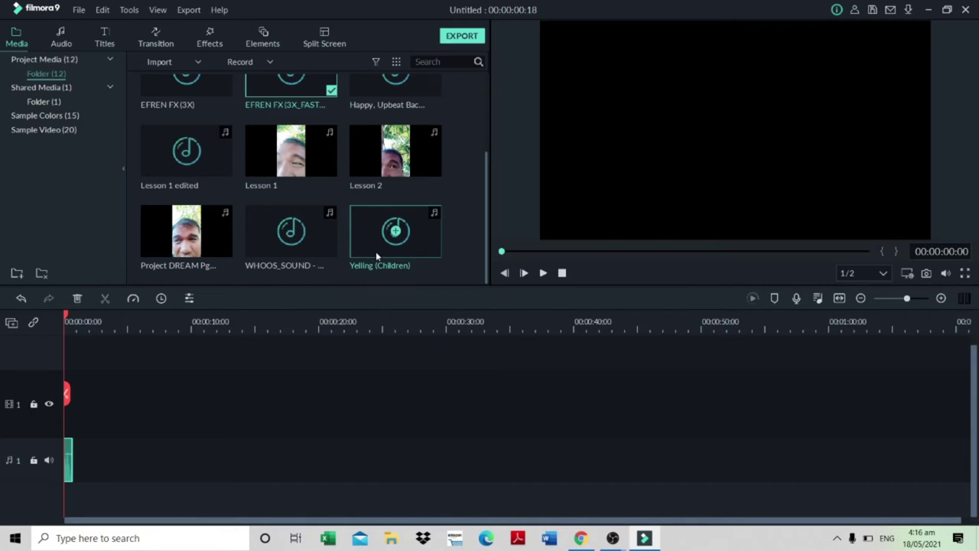
scroll(376, 253, up, 3)
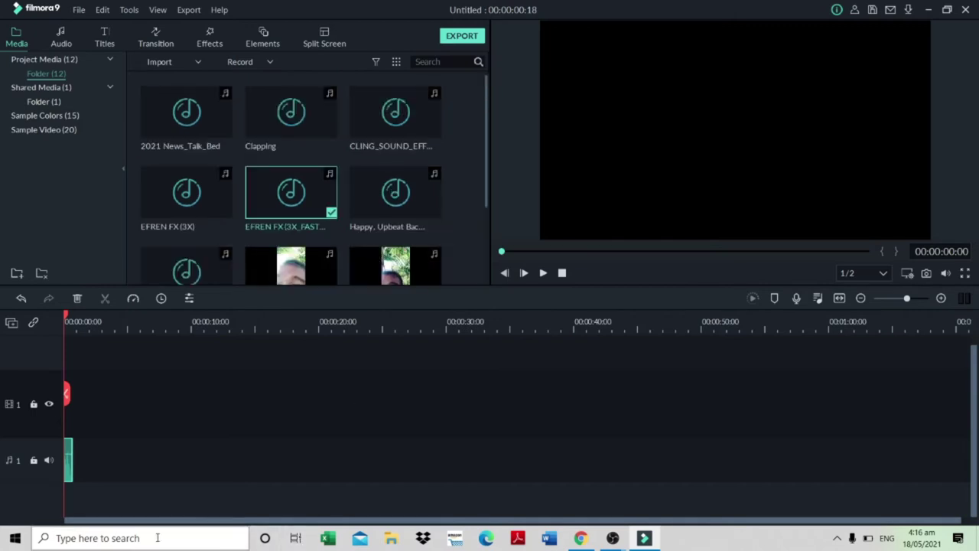
drag(212, 124, 66, 505)
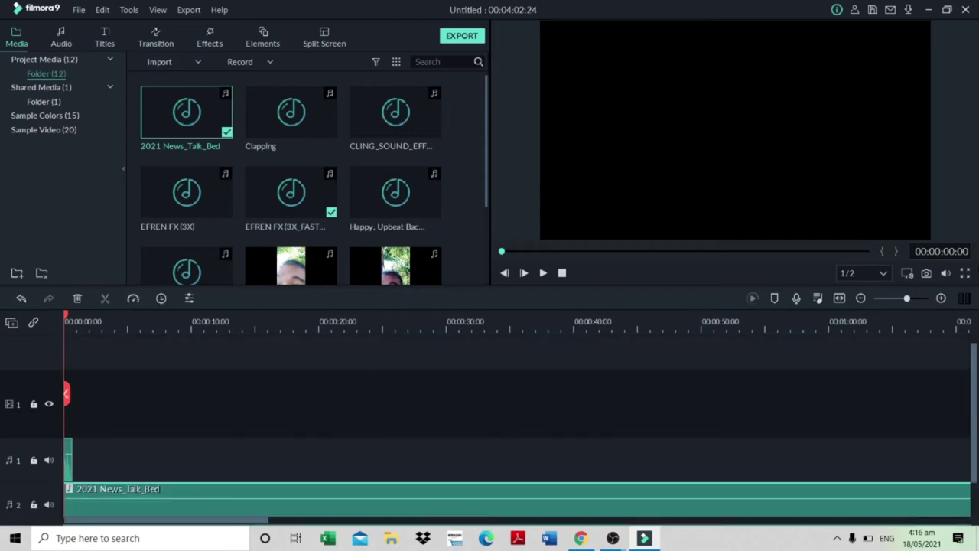
click(948, 298)
scroll(170, 510, down, 1)
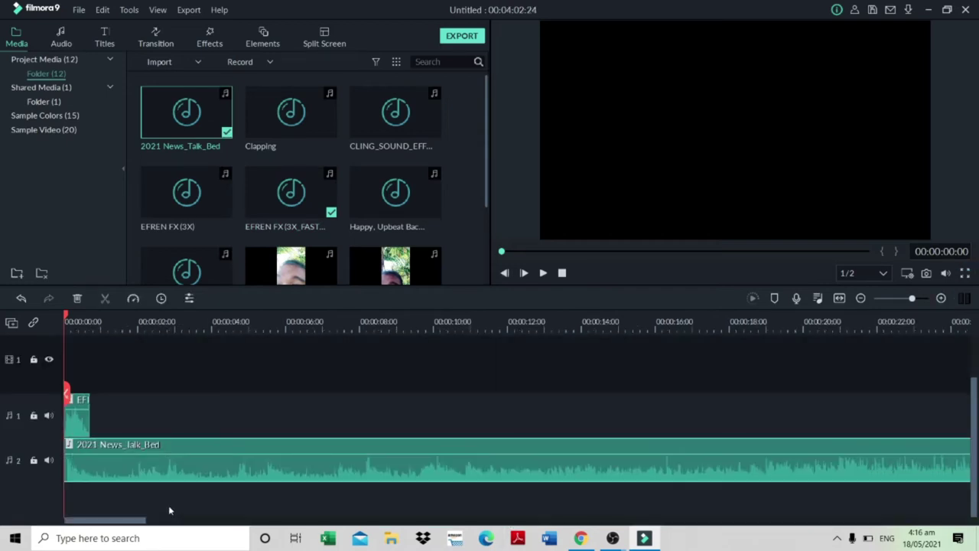
- Play the timeline from the beginning to hear the sound effect together with the news bed
click(543, 273)
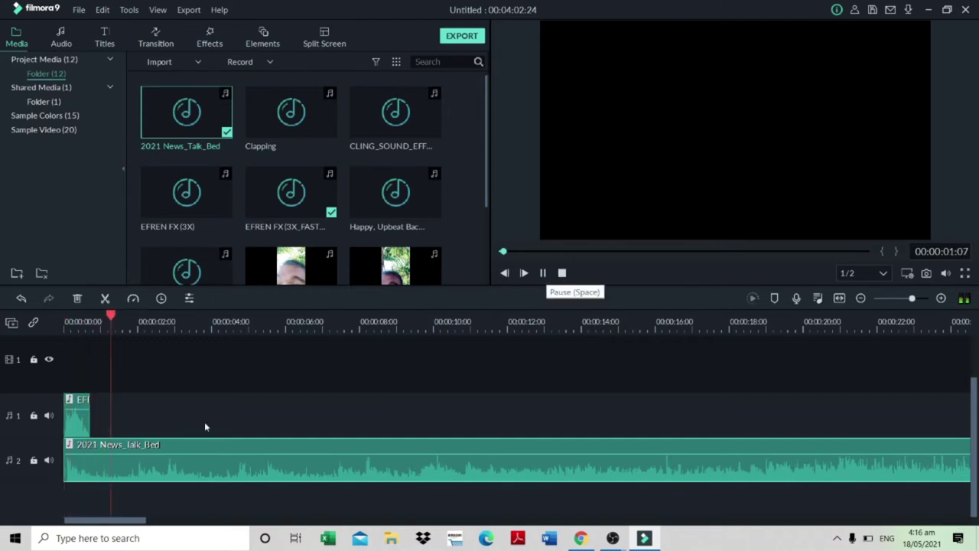
click(561, 273)
click(544, 274)
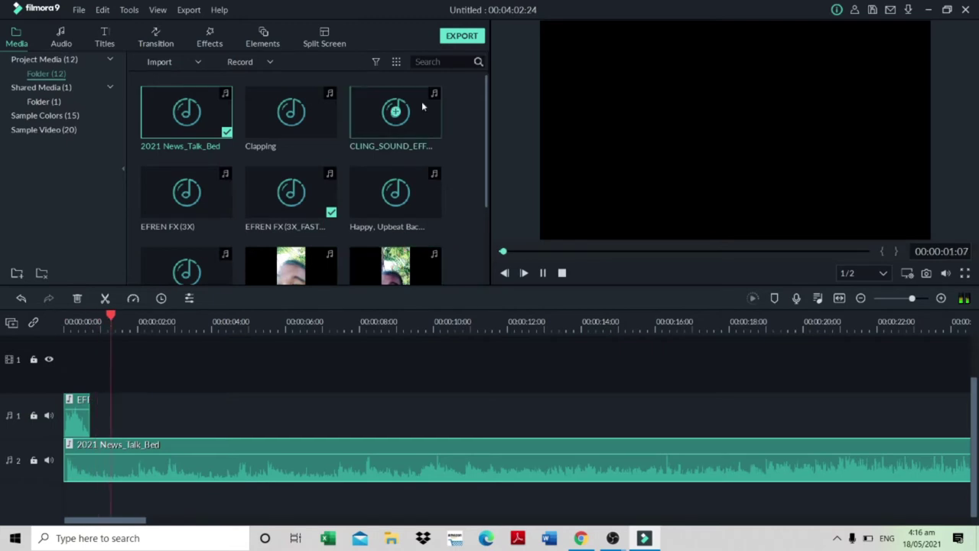
- Preview the Lesson 1 edited and Lesson 1 recordings from the project media, pausing playback at the end
click(287, 195)
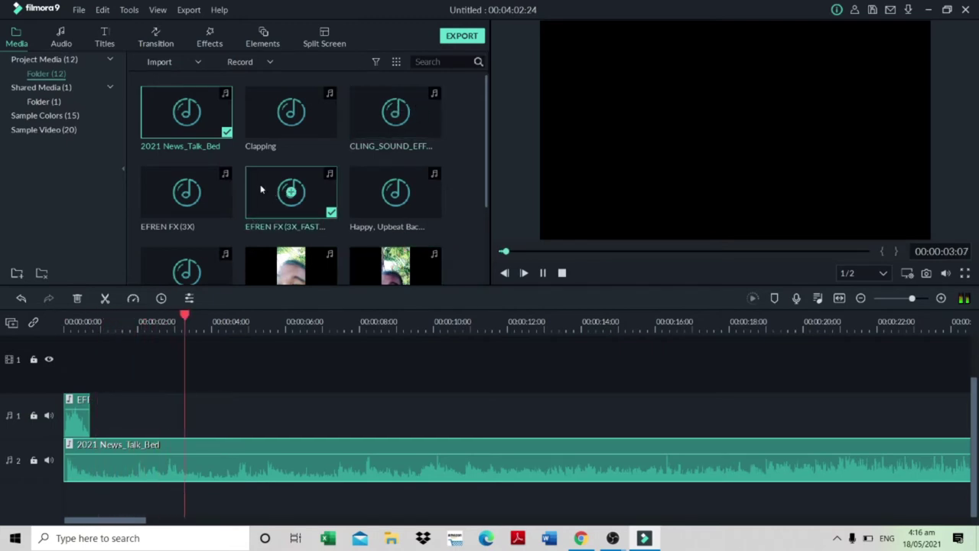
scroll(323, 220, down, 3)
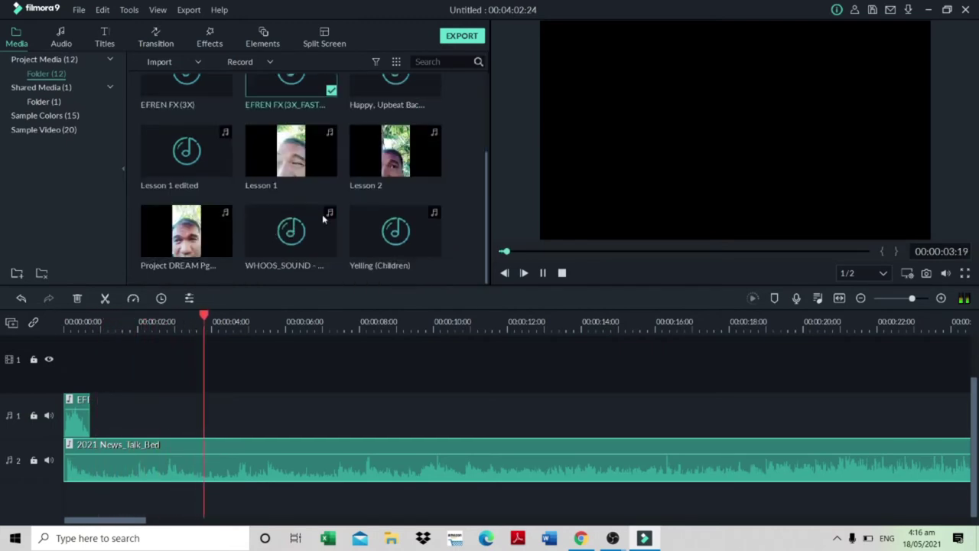
right_click(204, 172)
click(213, 176)
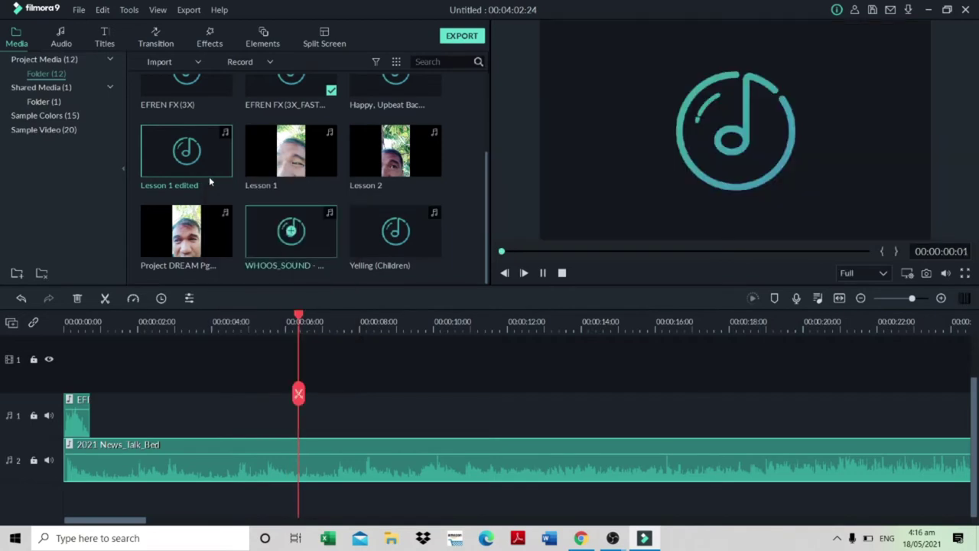
click(320, 191)
right_click(320, 172)
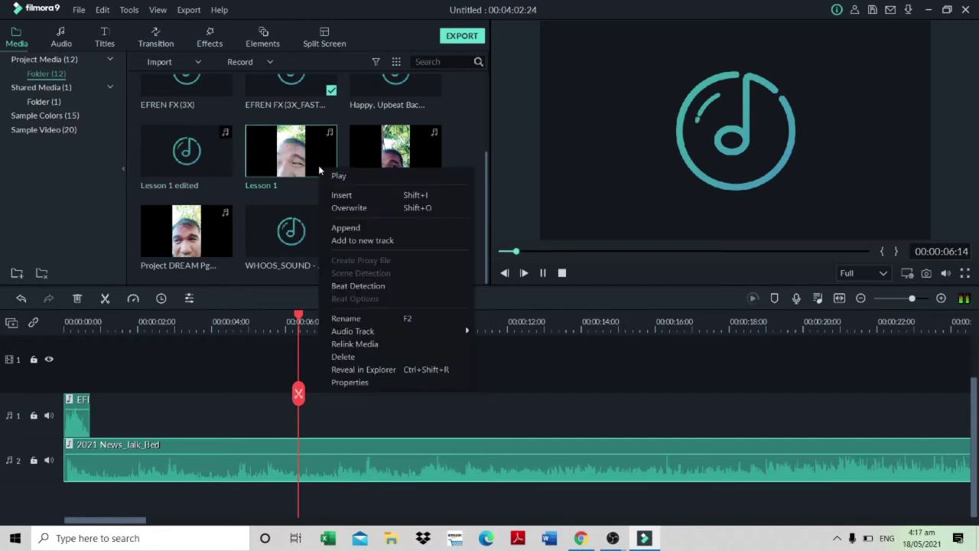
click(343, 179)
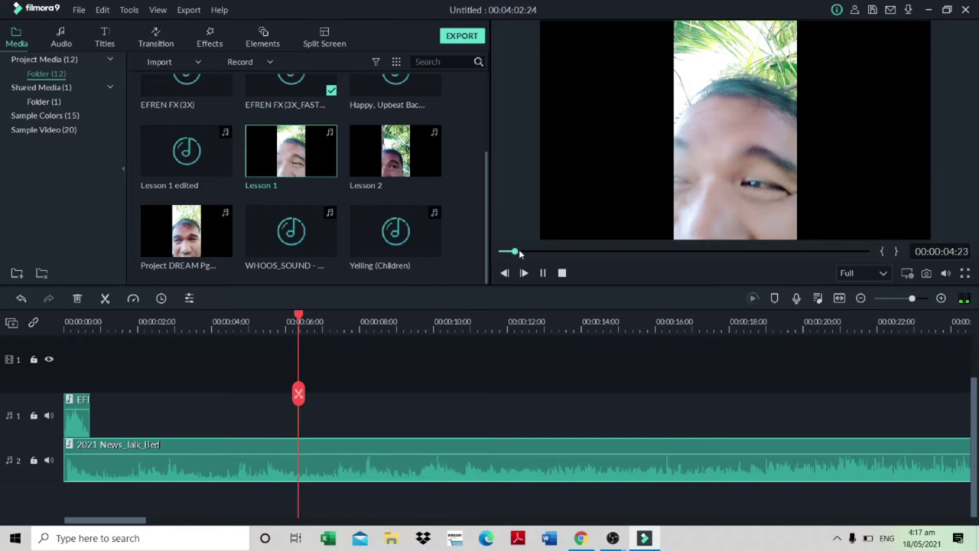
mouse_move(415, 164)
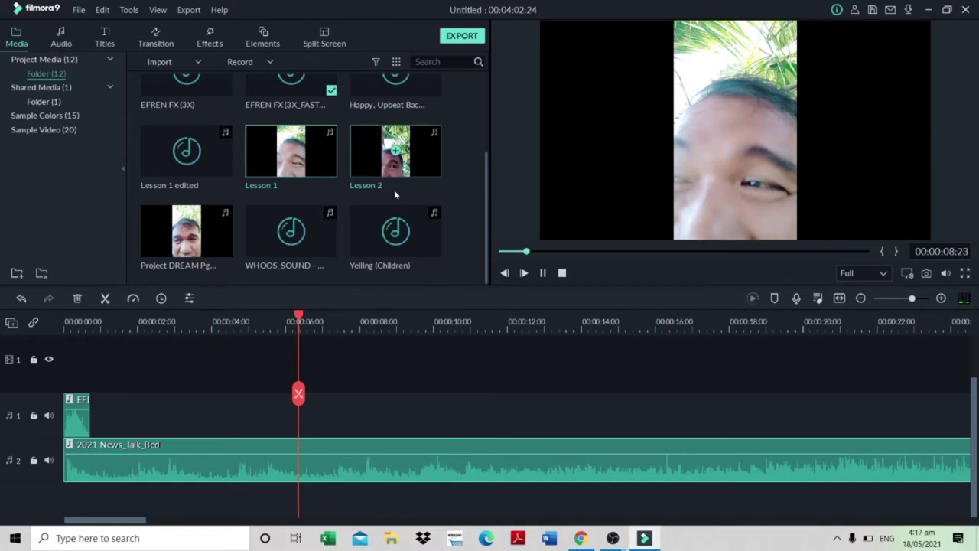
scroll(394, 190, up, 2)
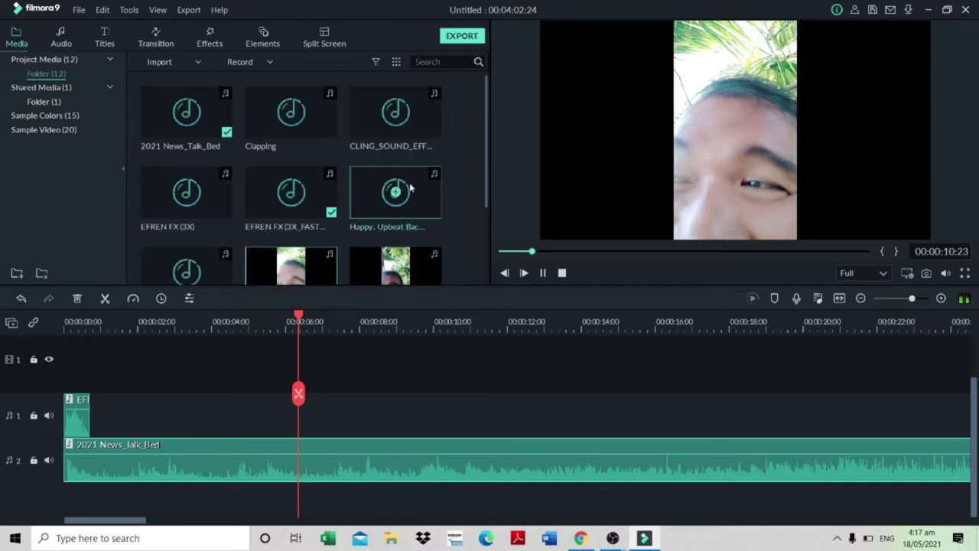
click(543, 274)
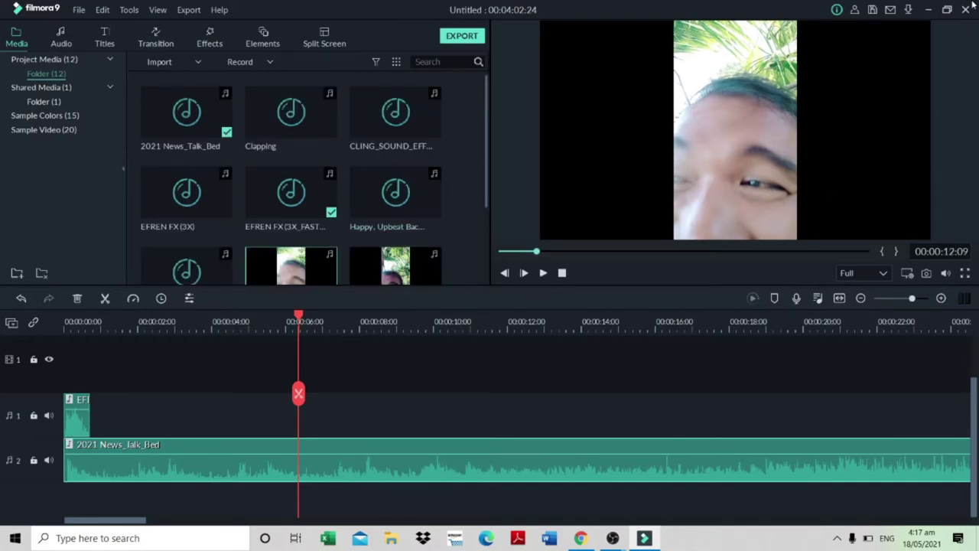
- Minimize Filmora9 and OBS Studio, and open This PC in File Explorer
click(927, 10)
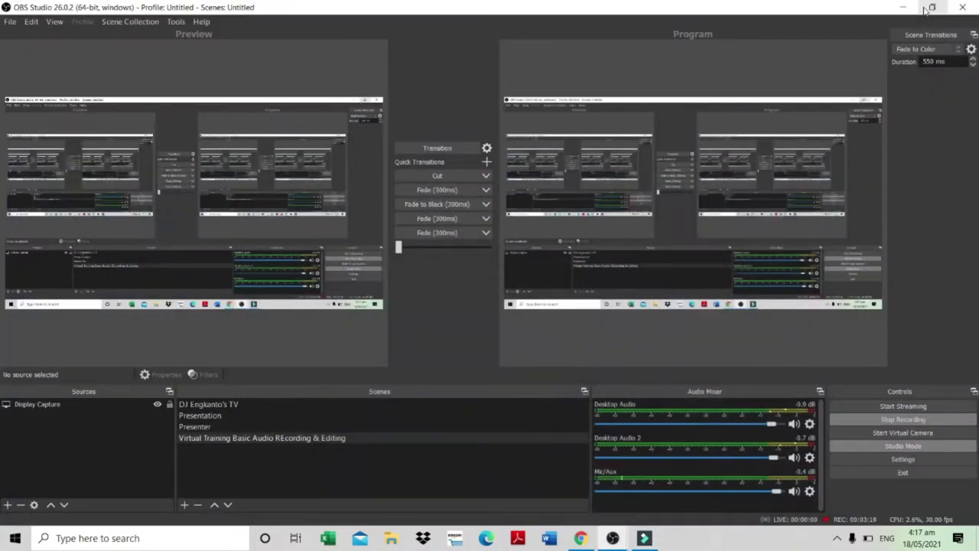
click(903, 9)
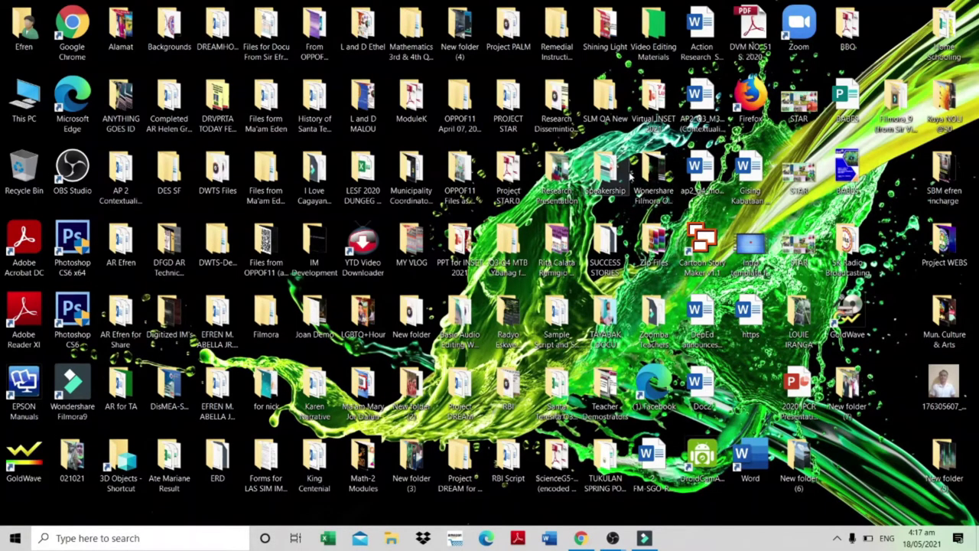
double_click(24, 118)
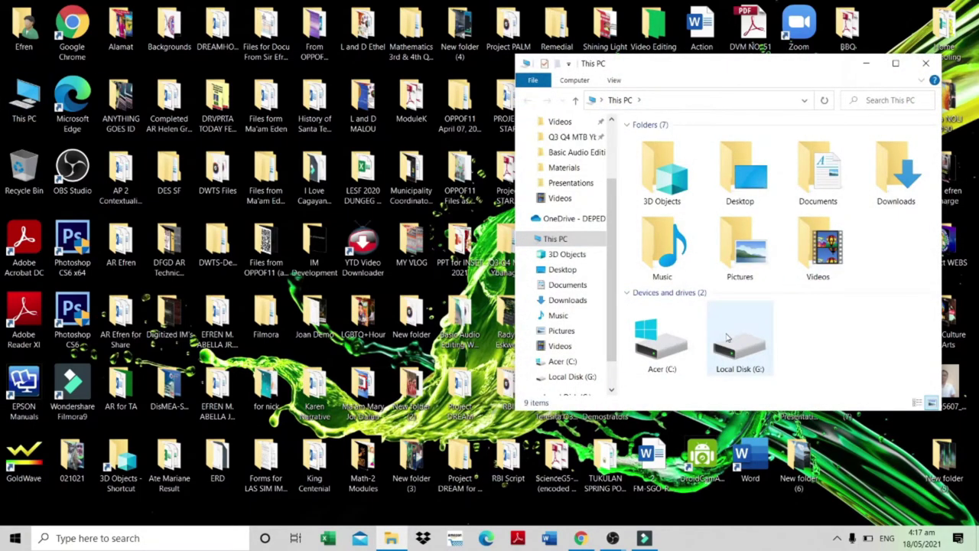
- Open the Basic Audio Editing Workshop folder on the Desktop and look through its audio files for the lesson recording
click(563, 269)
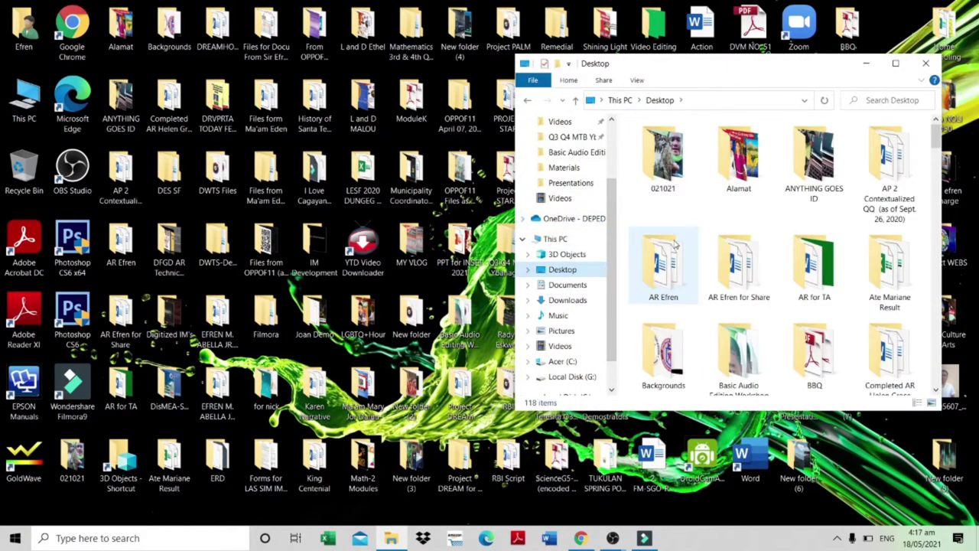
click(737, 380)
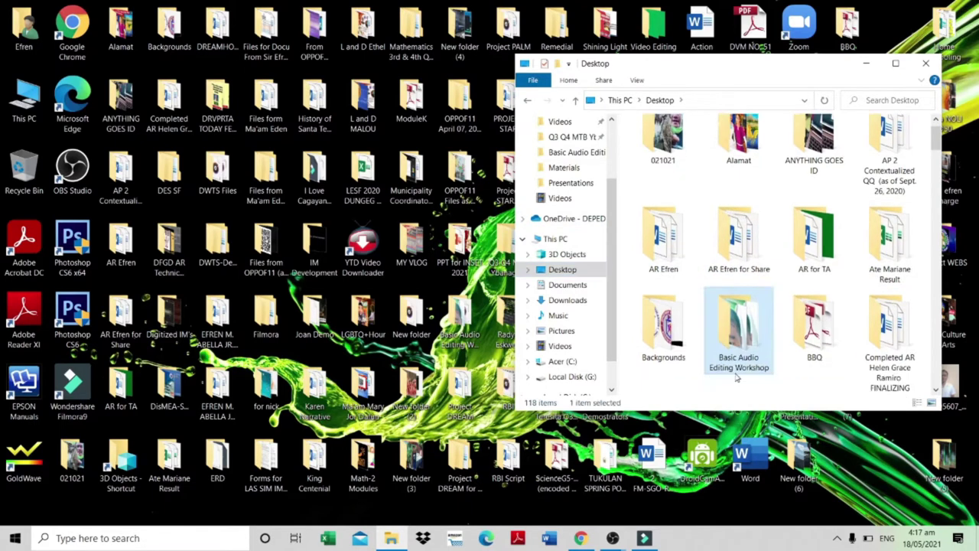
double_click(737, 375)
scroll(742, 358, down, 2)
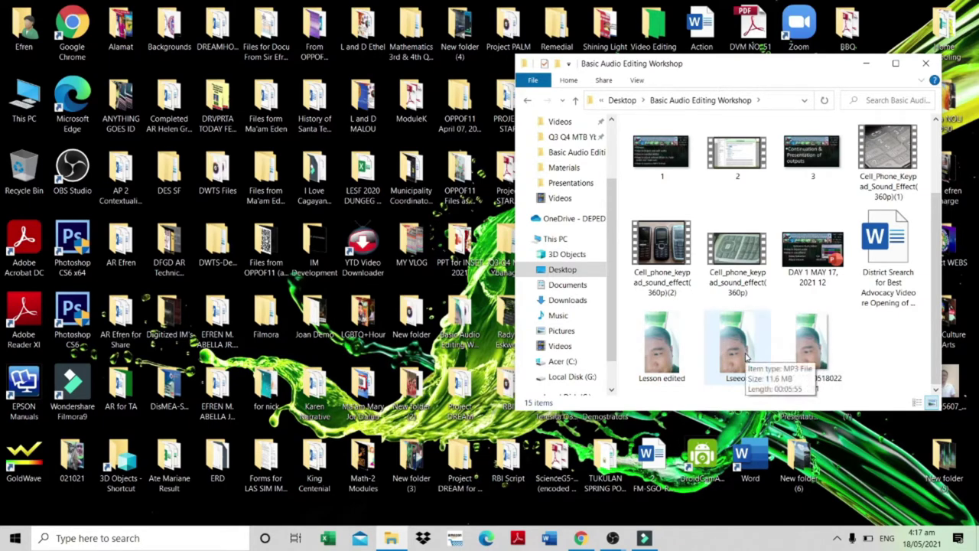
- Switch back to Filmora9 and import Lesson edited from the Basic Audio Editing Workshop folder into the project media
click(644, 538)
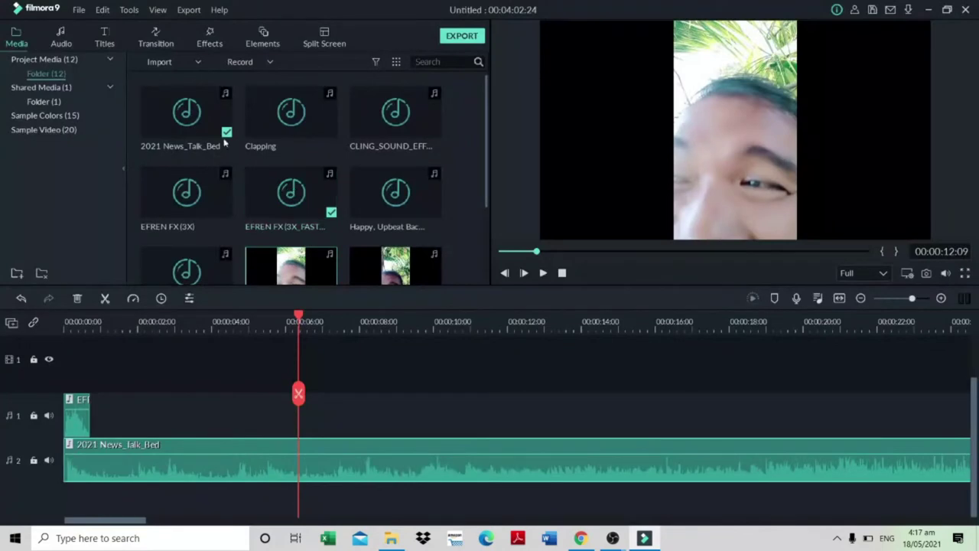
click(153, 67)
click(157, 77)
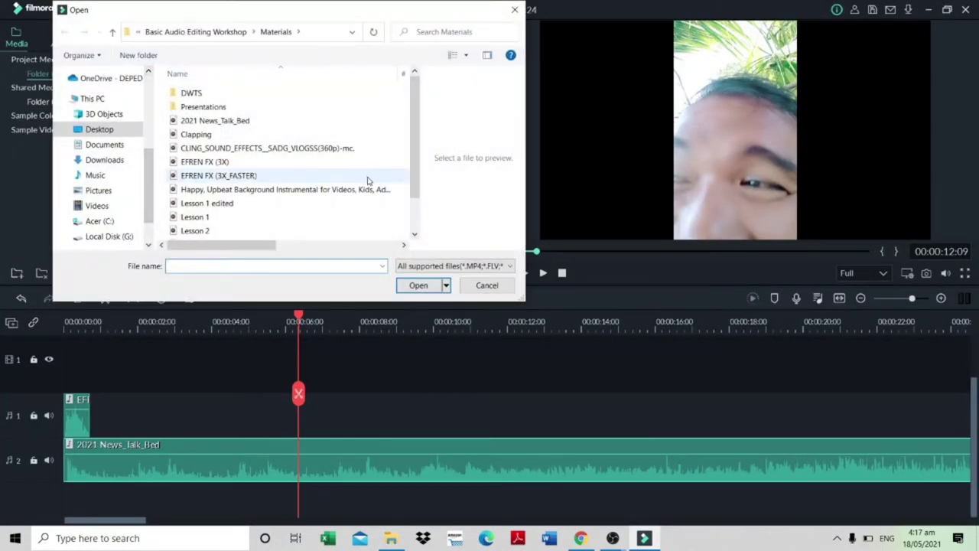
scroll(367, 181, down, 1)
click(111, 33)
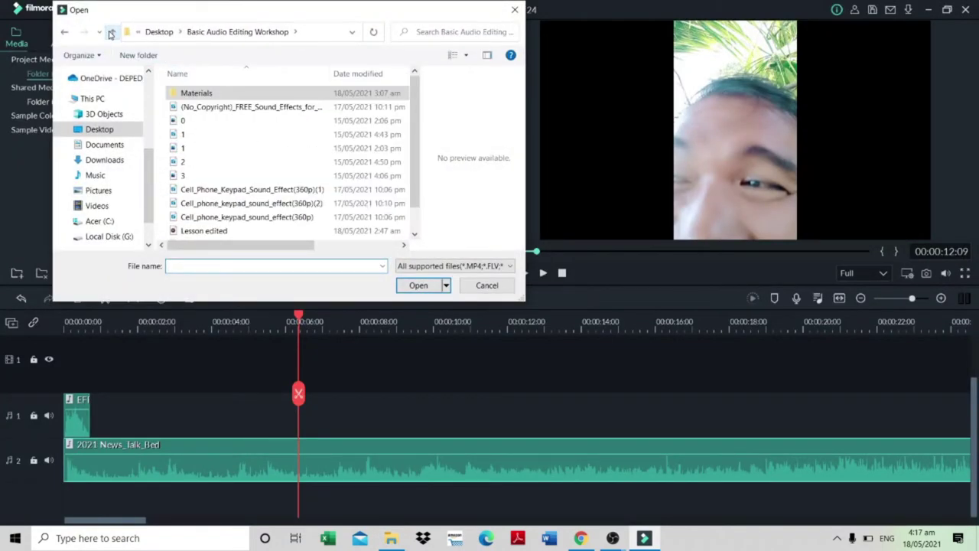
scroll(262, 180, down, 1)
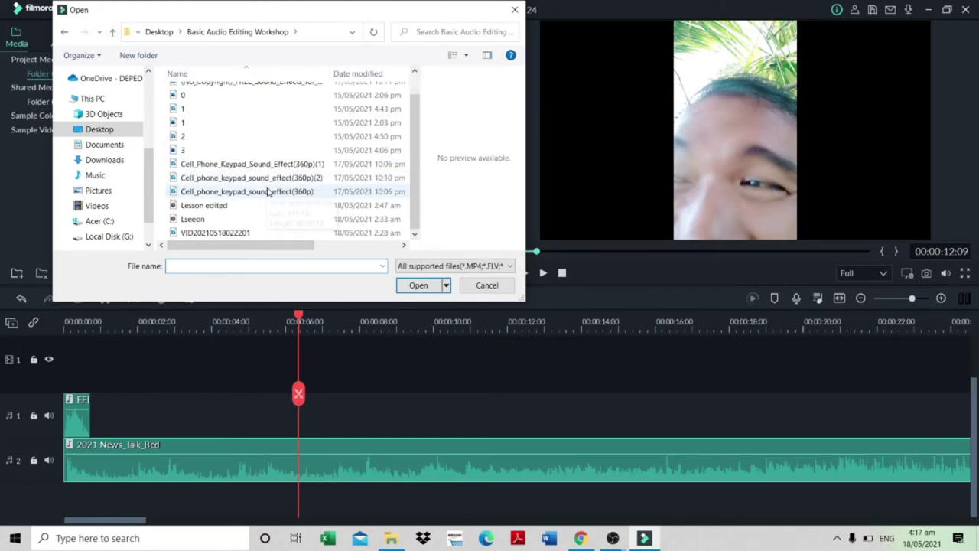
click(221, 207)
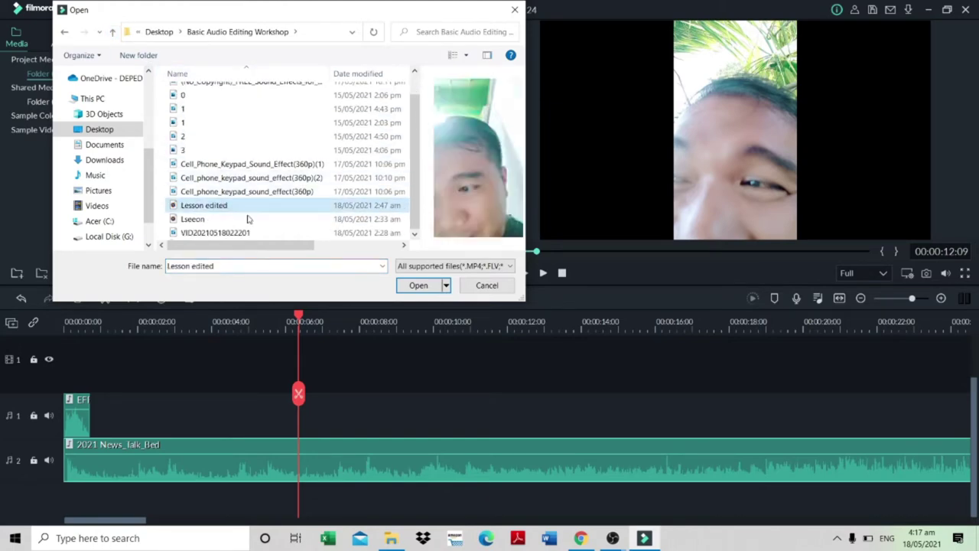
click(419, 286)
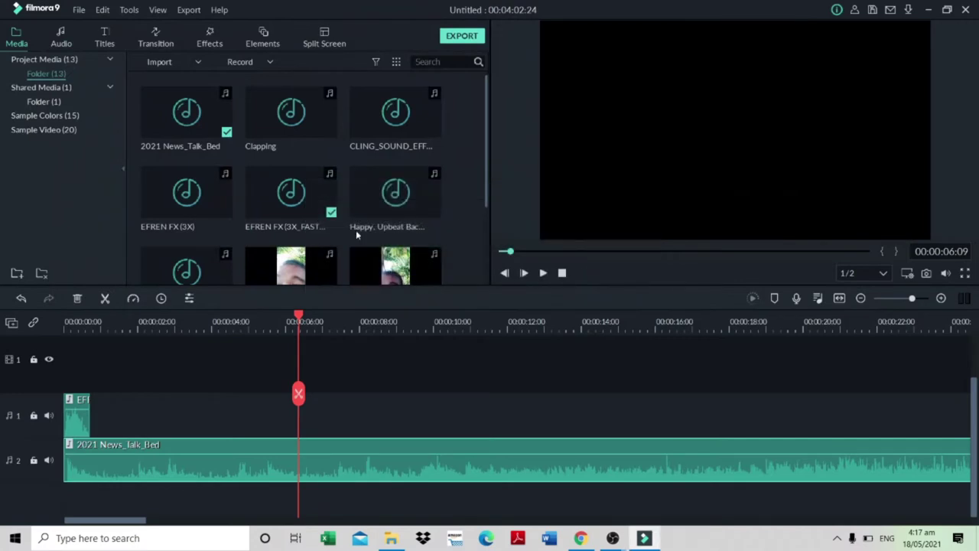
- Place Lesson edited on its own audio track above EFREN FX, starting slightly after the beginning of the timeline
drag(203, 229, 96, 410)
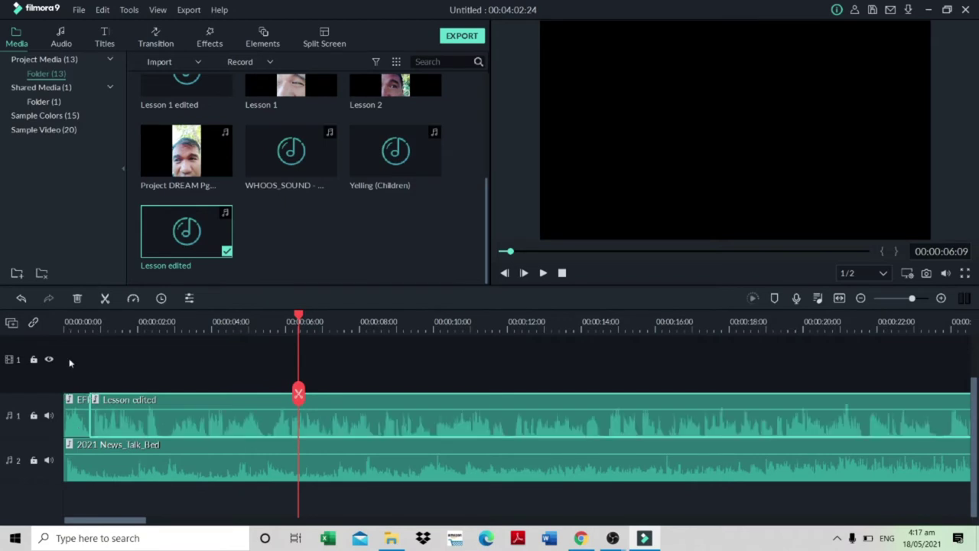
drag(187, 420, 175, 463)
scroll(230, 475, down, 1)
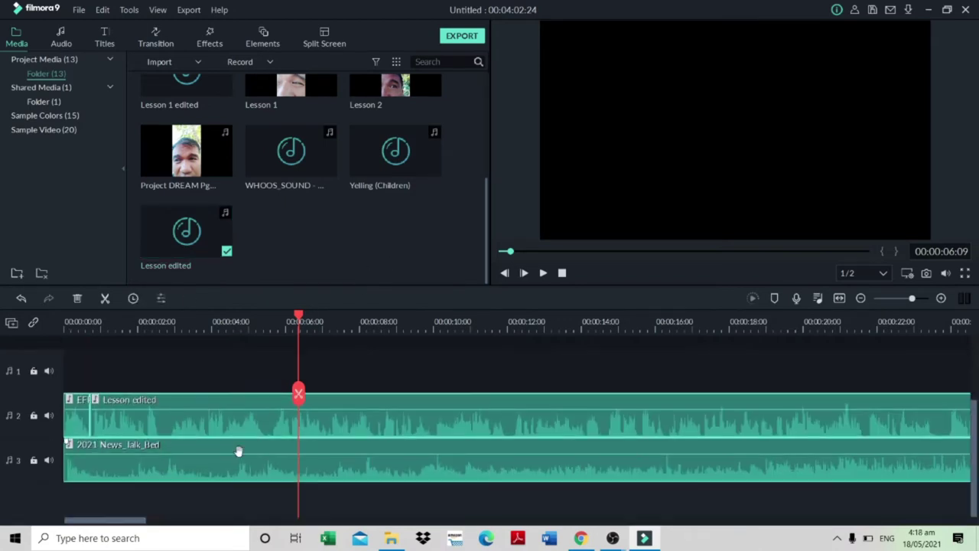
click(120, 433)
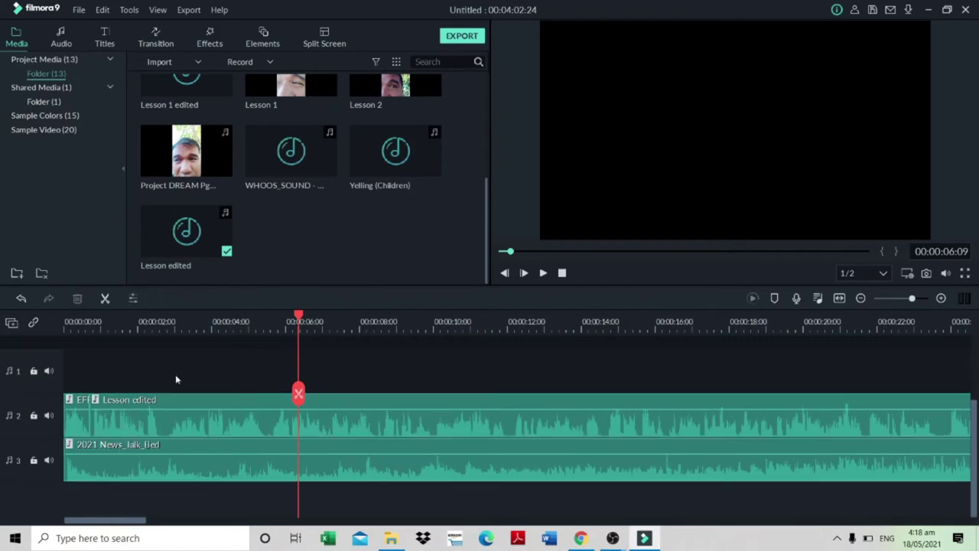
drag(163, 425, 150, 386)
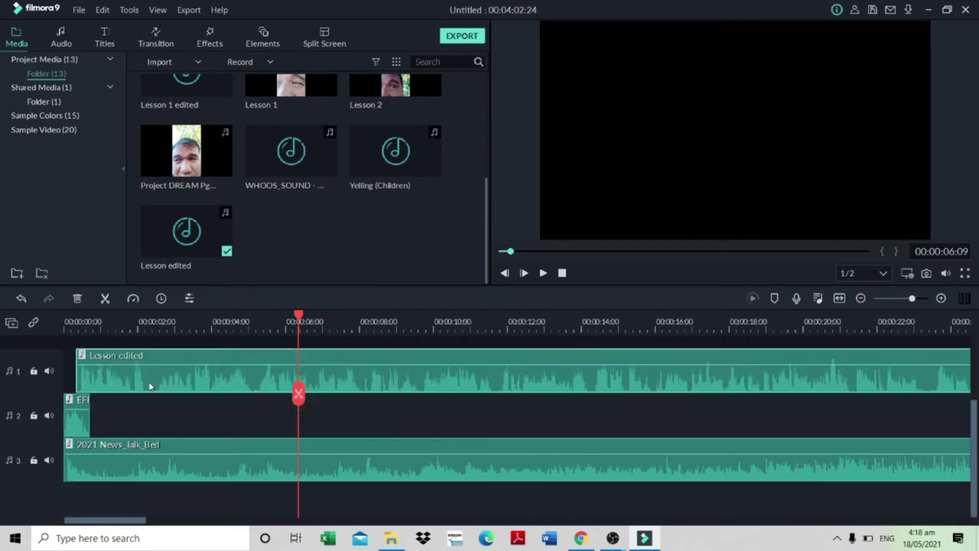
- Raise the volume of the Lesson edited clip slightly and play the timeline from the beginning
drag(224, 374, 221, 365)
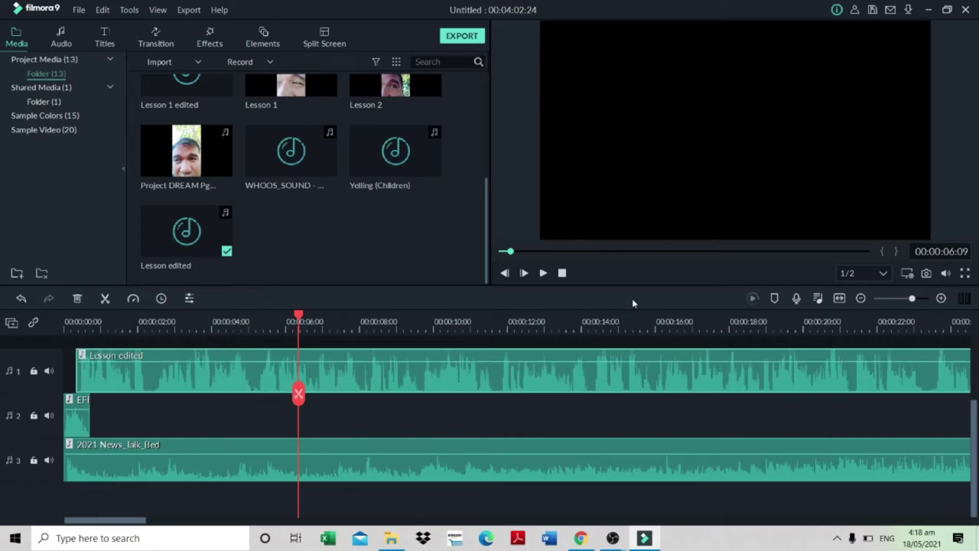
click(562, 275)
click(542, 274)
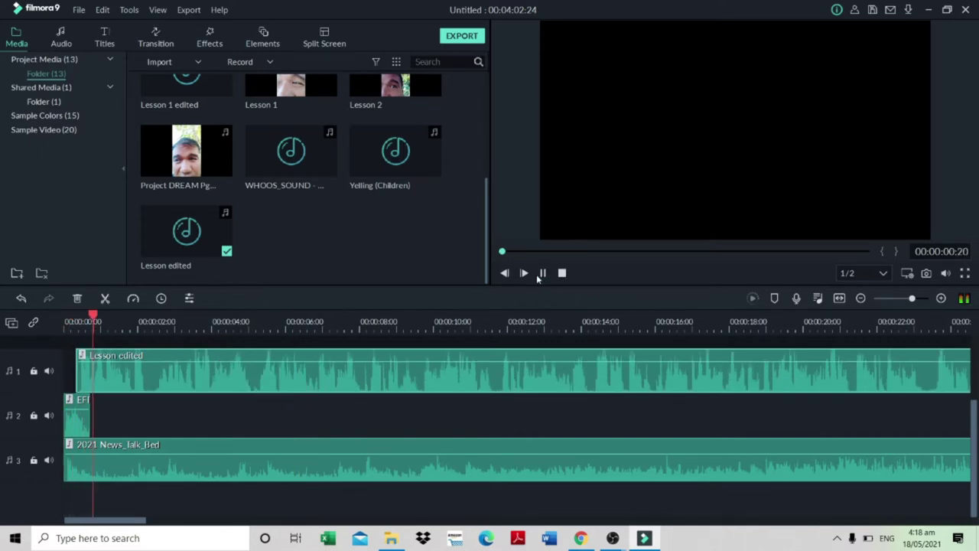
- Move Lesson edited to about 12.5 seconds and fill the gap on audio track 1 with Project DREAM Pgm. ID edited at raised volume
drag(317, 390, 771, 394)
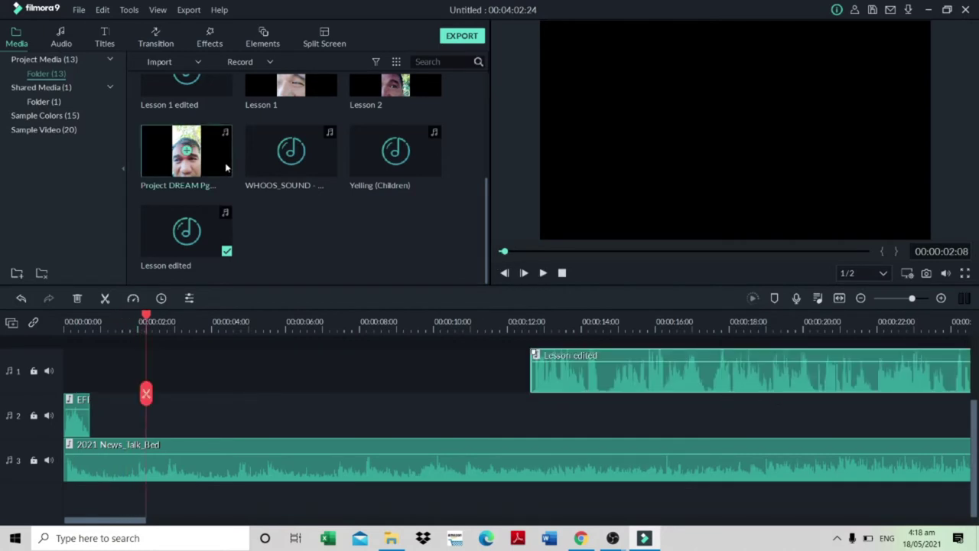
drag(186, 153, 77, 366)
click(561, 275)
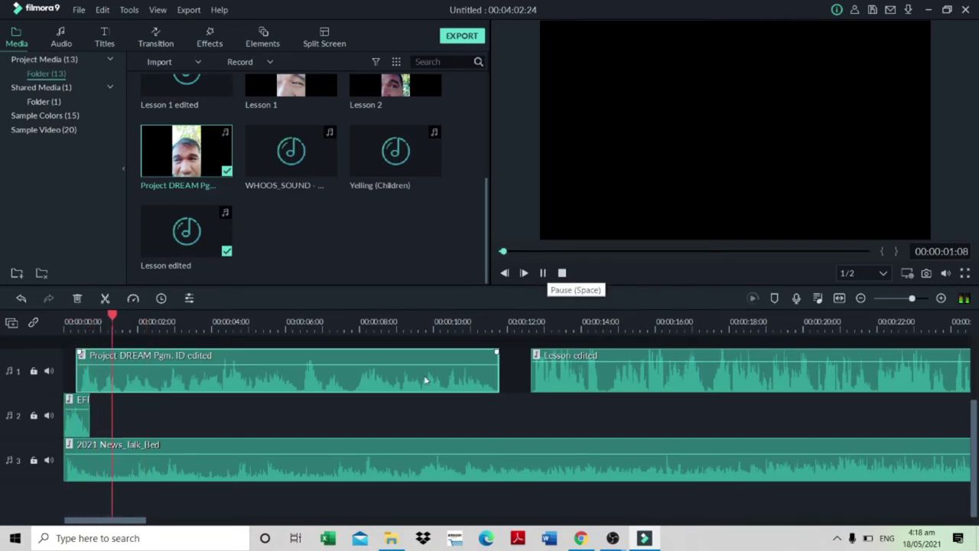
drag(384, 376, 413, 364)
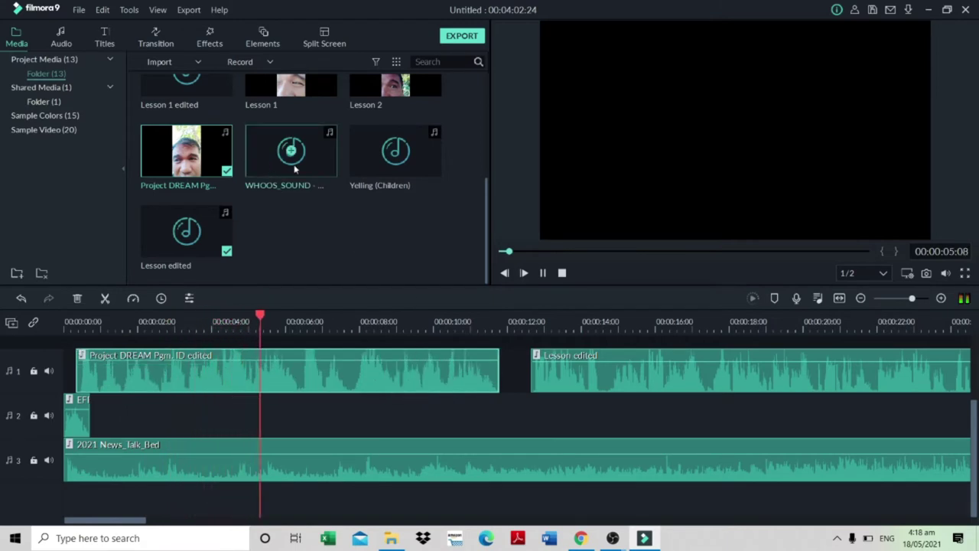
- Add EFREN FX (3X_FASTER) on audio track 2 at about 6 and 7.3 seconds, and play that section
scroll(374, 176, down, 3)
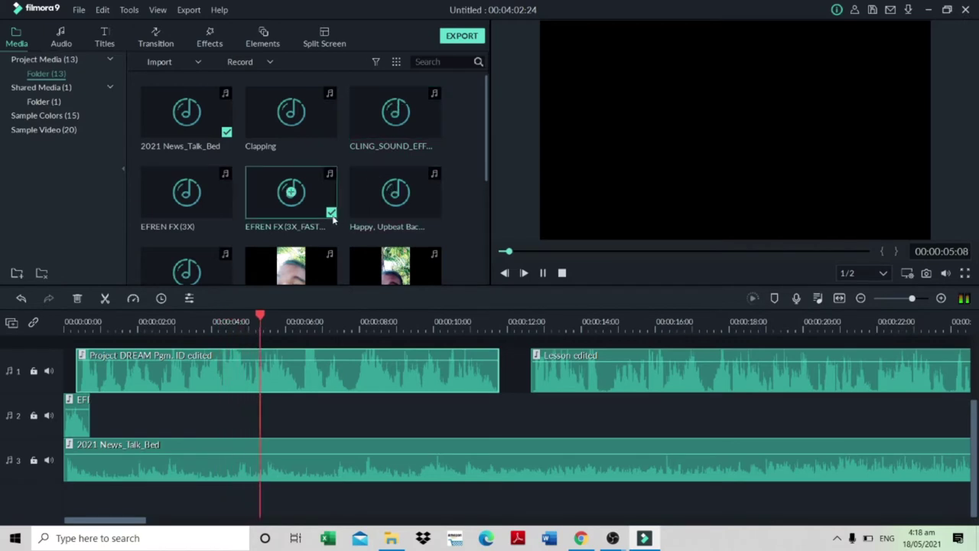
drag(313, 200, 289, 417)
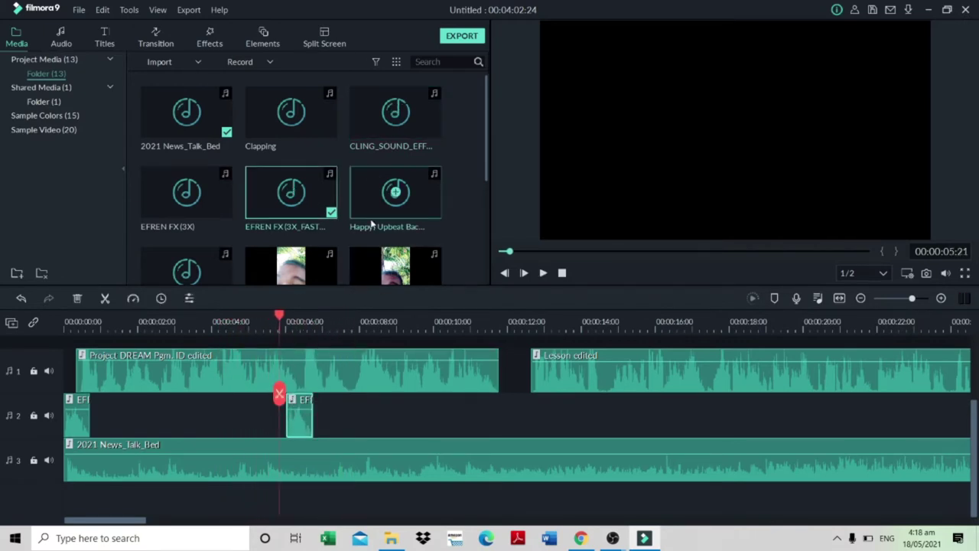
click(542, 272)
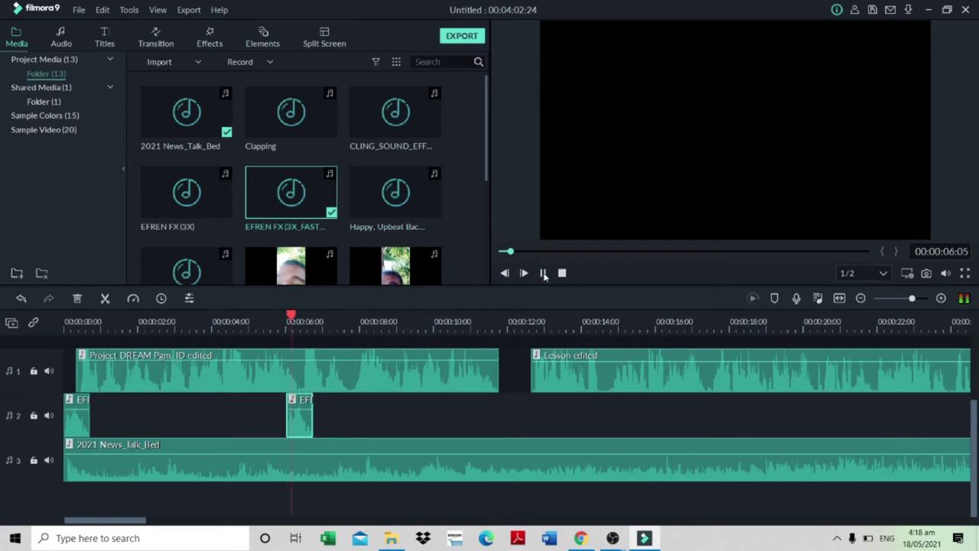
drag(330, 182, 334, 434)
click(255, 329)
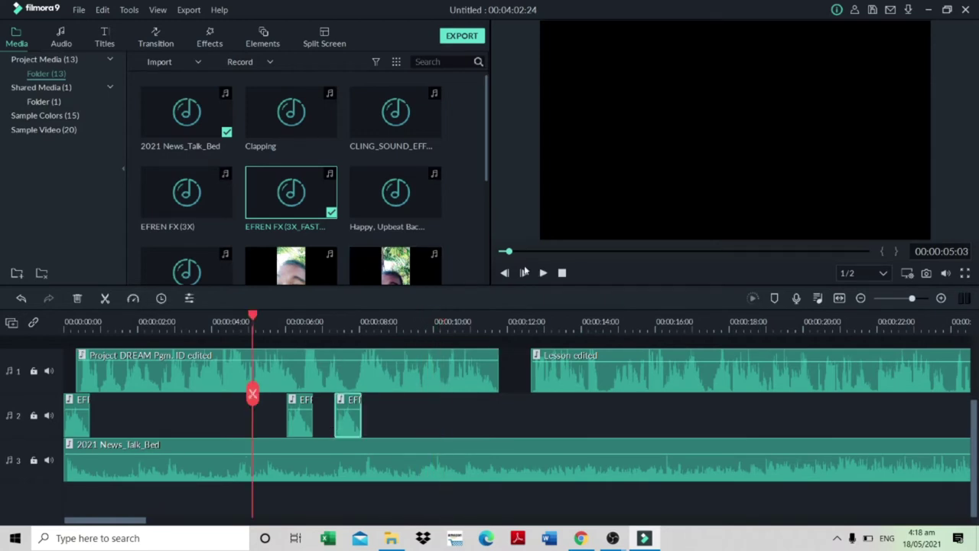
click(542, 273)
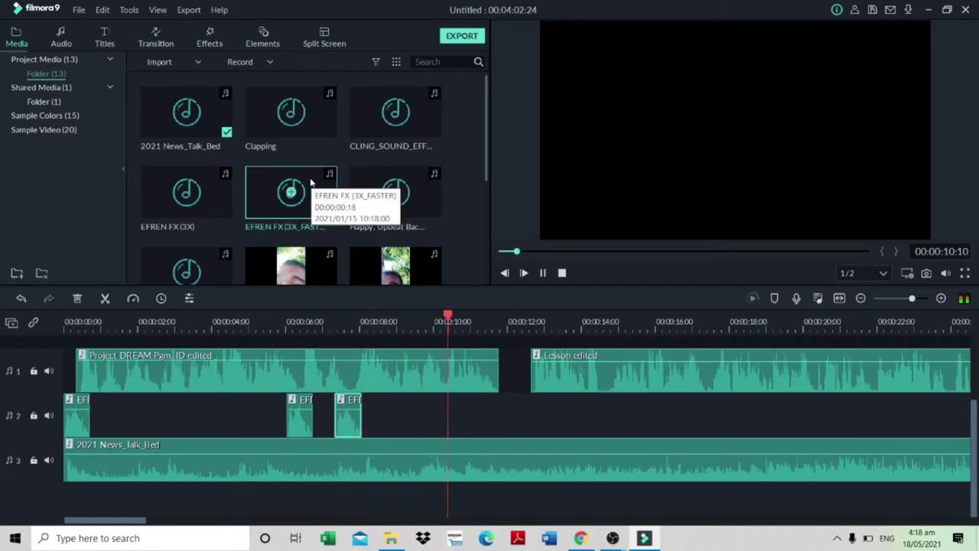
- Add another EFREN FX (3X_FASTER) on audio track 2 at about 11.3 seconds and play the end of the Project DREAM clip
mouse_move(310, 177)
mouse_down()
mouse_move(485, 406)
mouse_move(477, 421)
mouse_move(509, 436)
mouse_up()
click(466, 330)
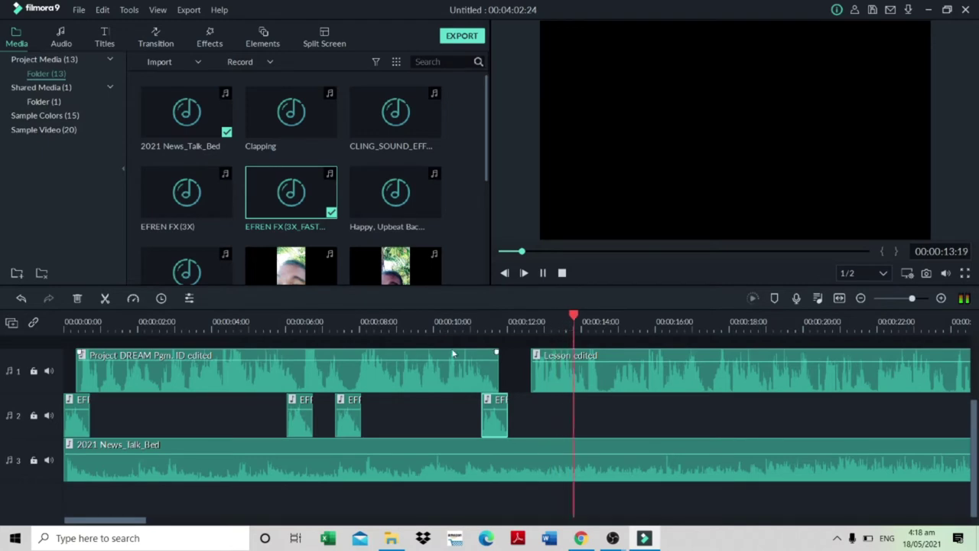
key(space)
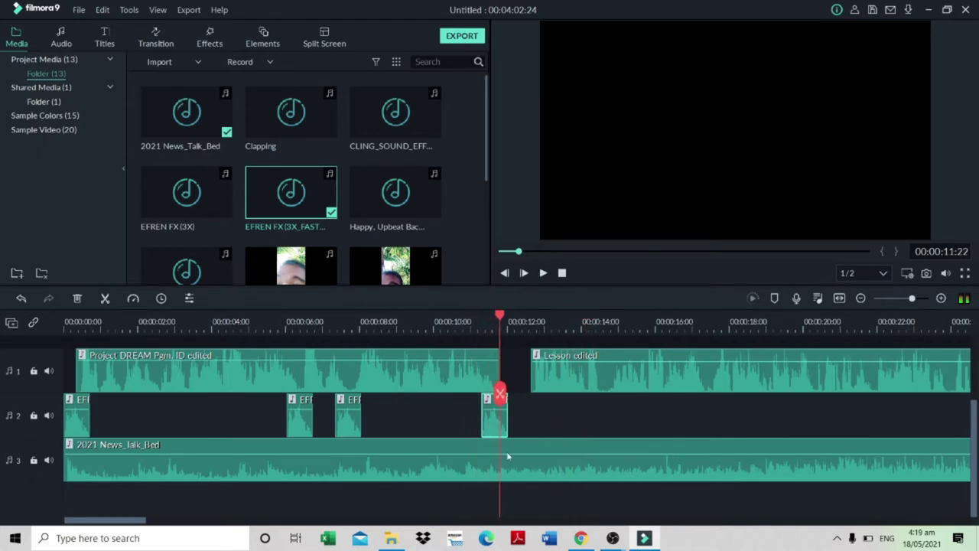
- Split 2021 News_Talk_Bed where the Project DREAM clip ends, delete the remainder and fade out the ending
click(499, 394)
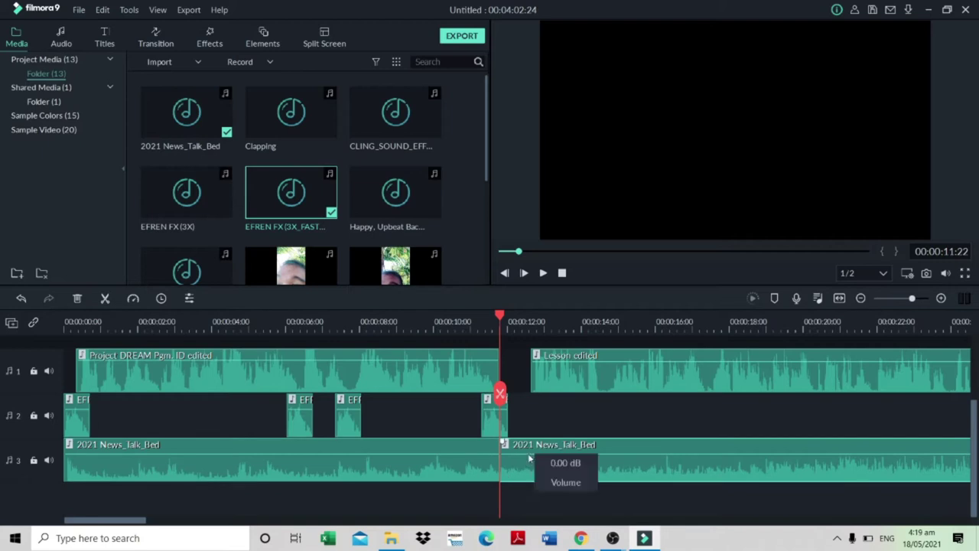
key(Delete)
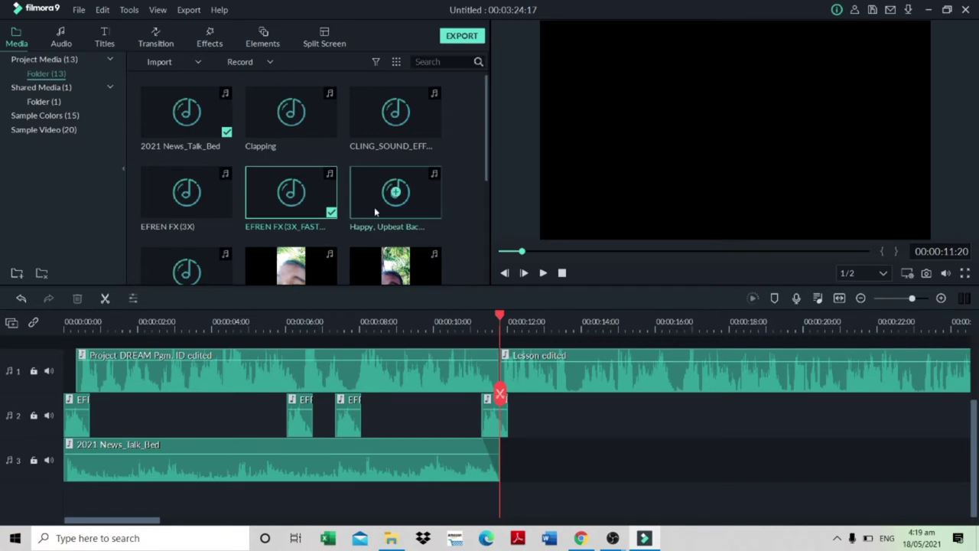
- Add the Happy, Upbeat Background Instrumental on a new audio track 4, starting at about 11.3 seconds
drag(374, 207, 490, 489)
scroll(551, 459, down, 1)
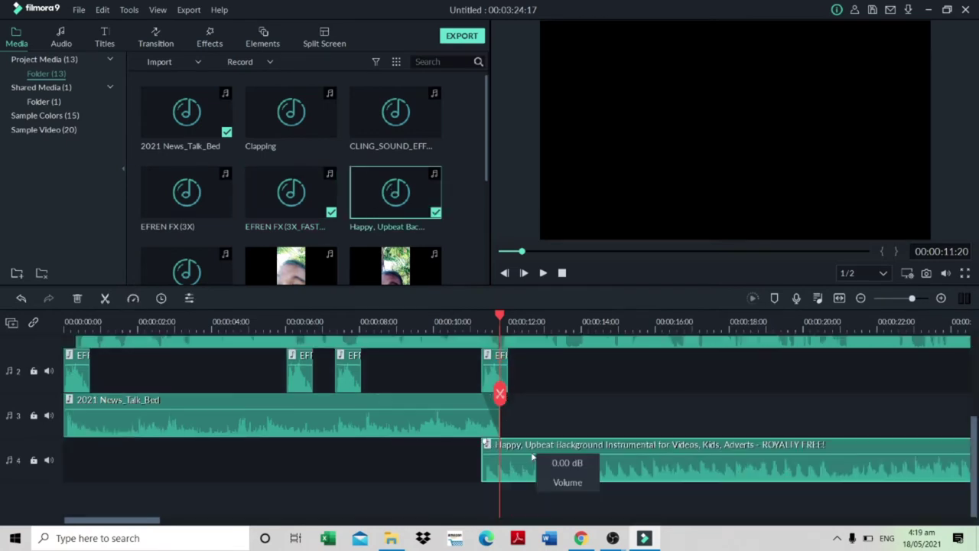
scroll(554, 370, up, 1)
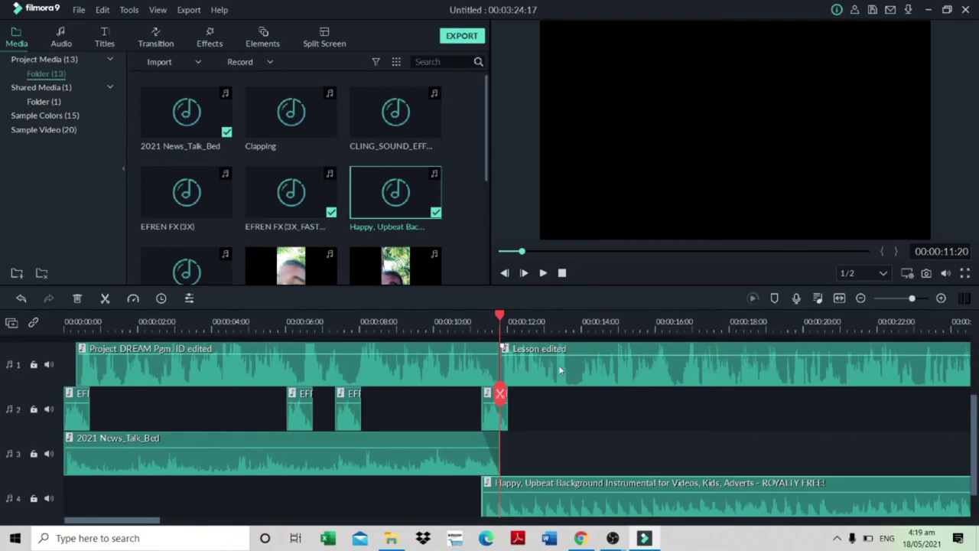
- Move Lesson edited to about 27 seconds on audio track 1 and play the arrangement from the beginning
drag(544, 375, 924, 346)
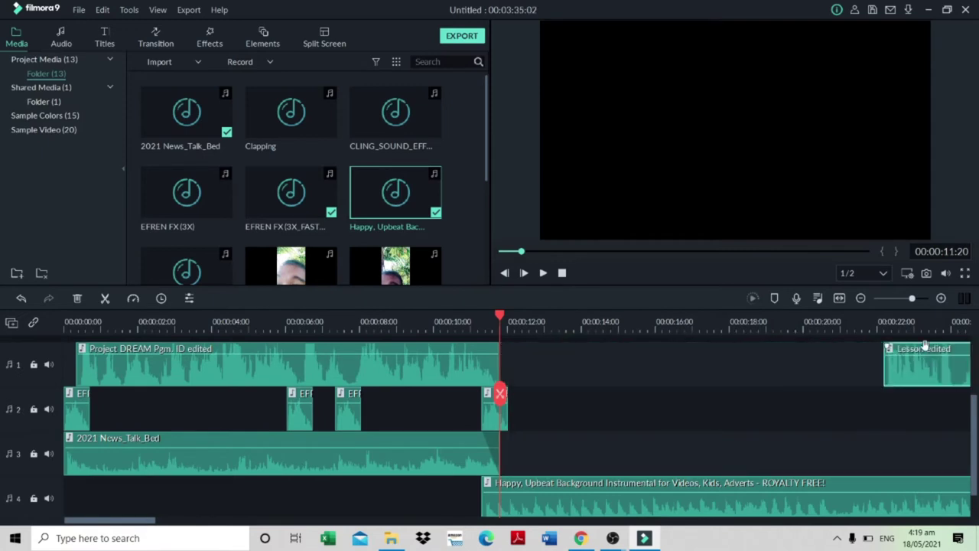
click(861, 298)
drag(407, 382, 441, 377)
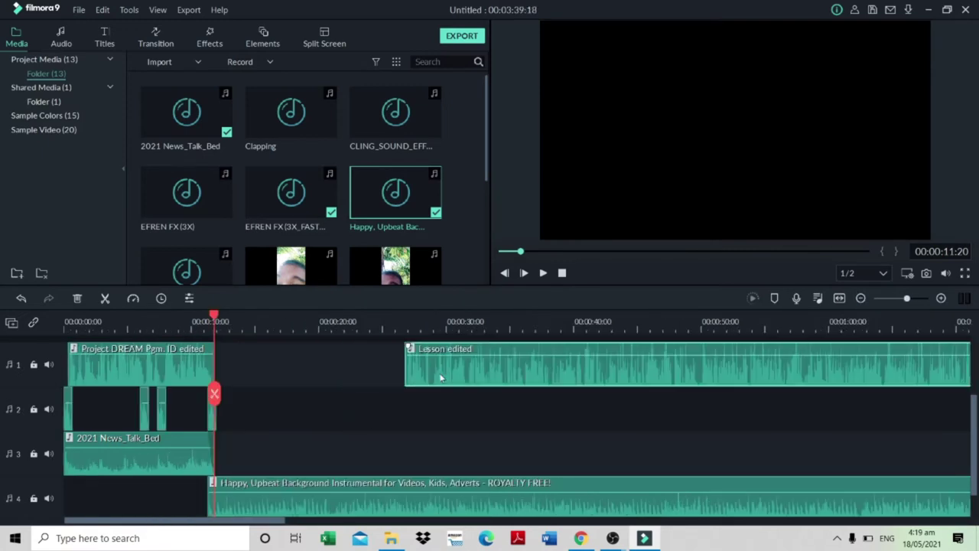
click(562, 274)
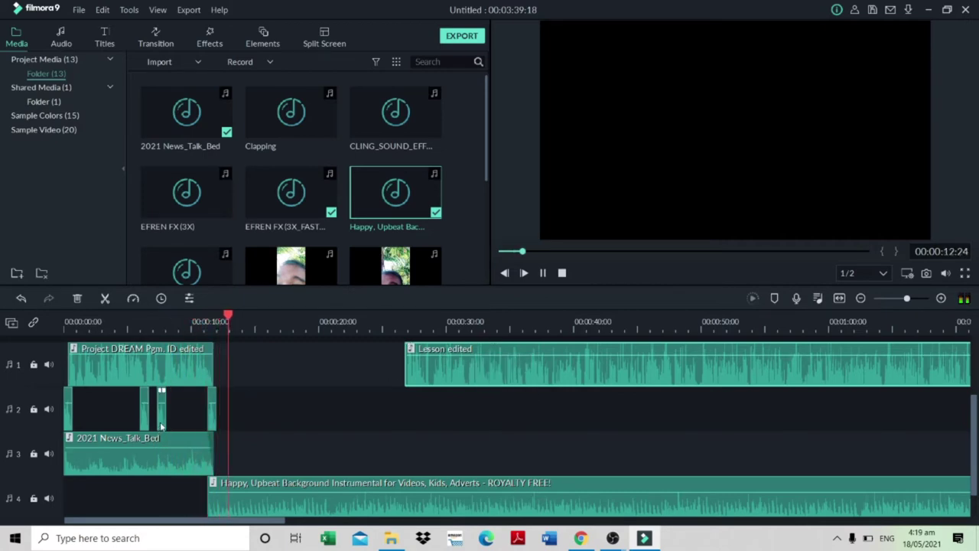
click(543, 273)
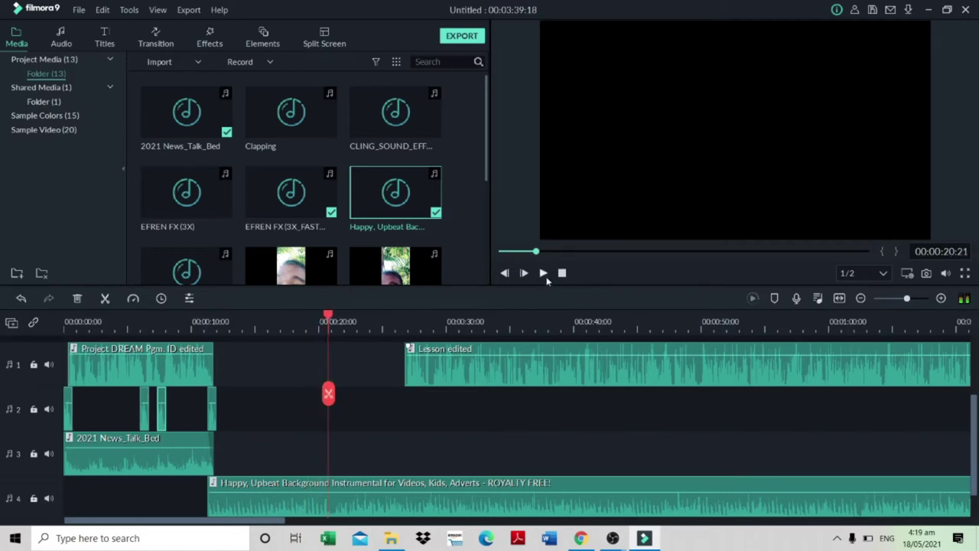
- Ripple-delete the EFREN FX clip at about 7.3 seconds on audio track 2
click(157, 419)
key(shift+Delete)
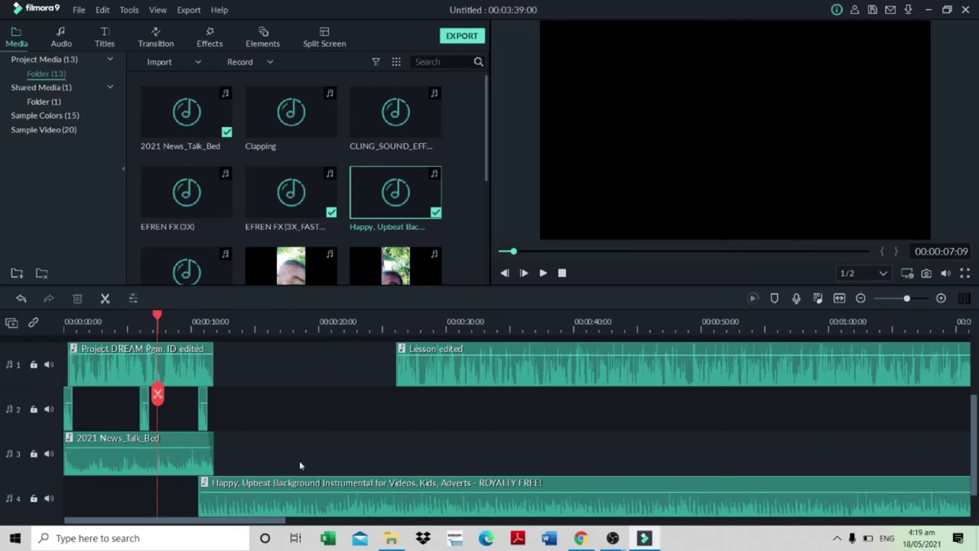
click(943, 299)
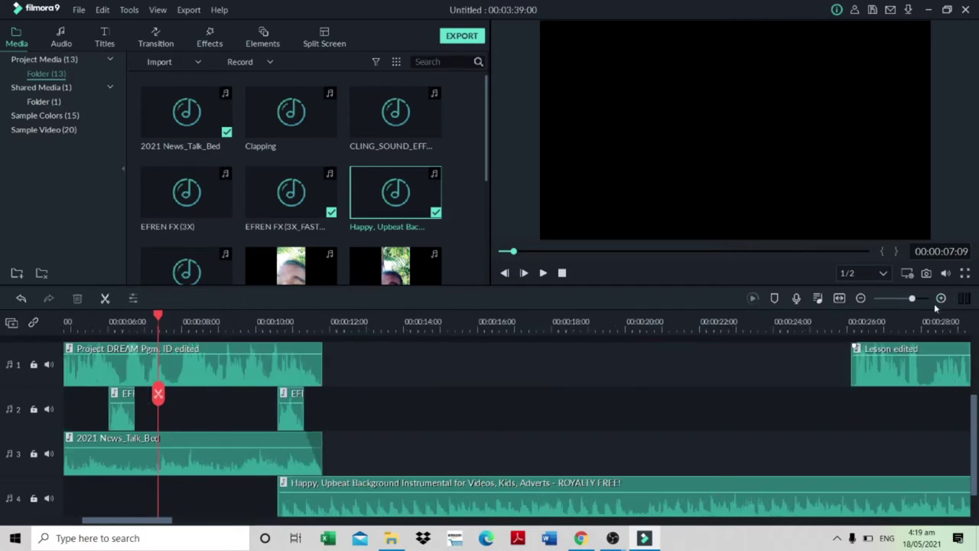
- Move the Happy, Upbeat Background Instrumental on audio track 4 to start at about 11.3 seconds
drag(304, 509, 327, 506)
scroll(459, 440, up, 1)
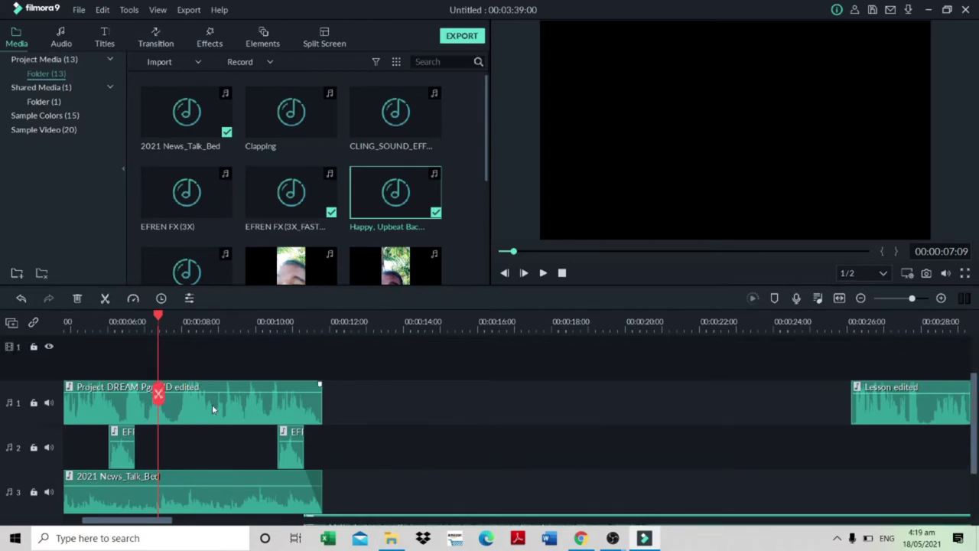
- Split Project DREAM Pgm. ID edited at 00:00:07:19 and move its second part to audio track 2, starting at about 7.3 seconds
click(168, 325)
click(175, 327)
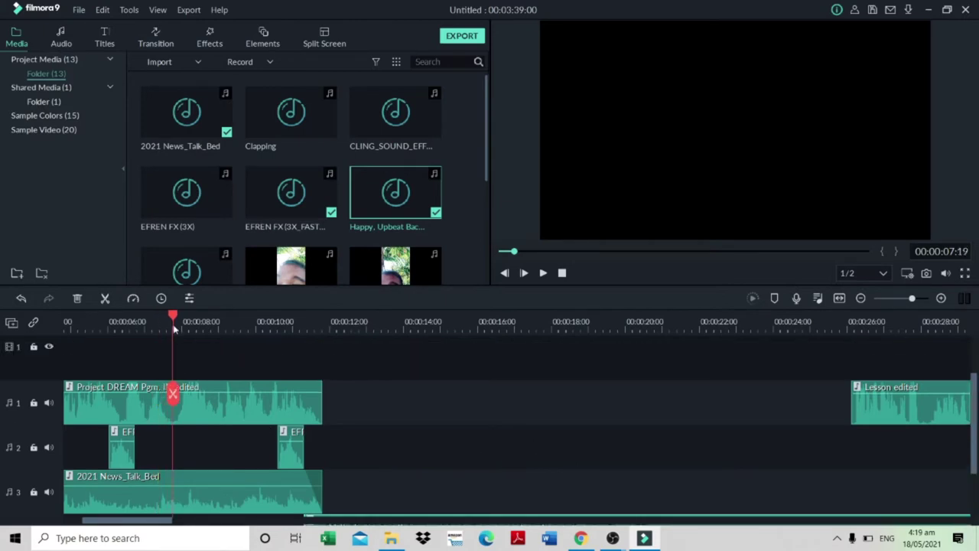
click(173, 394)
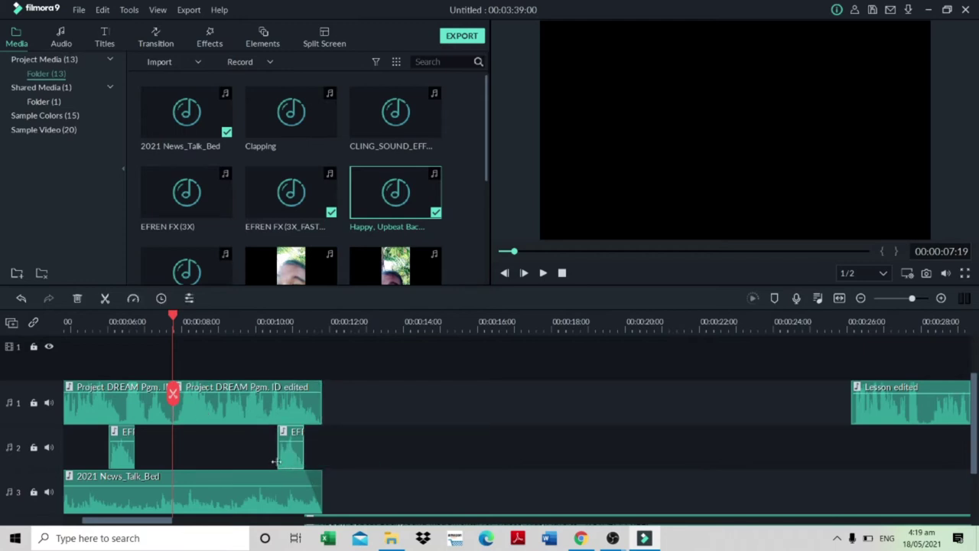
drag(291, 462, 345, 458)
drag(288, 413, 270, 453)
click(109, 326)
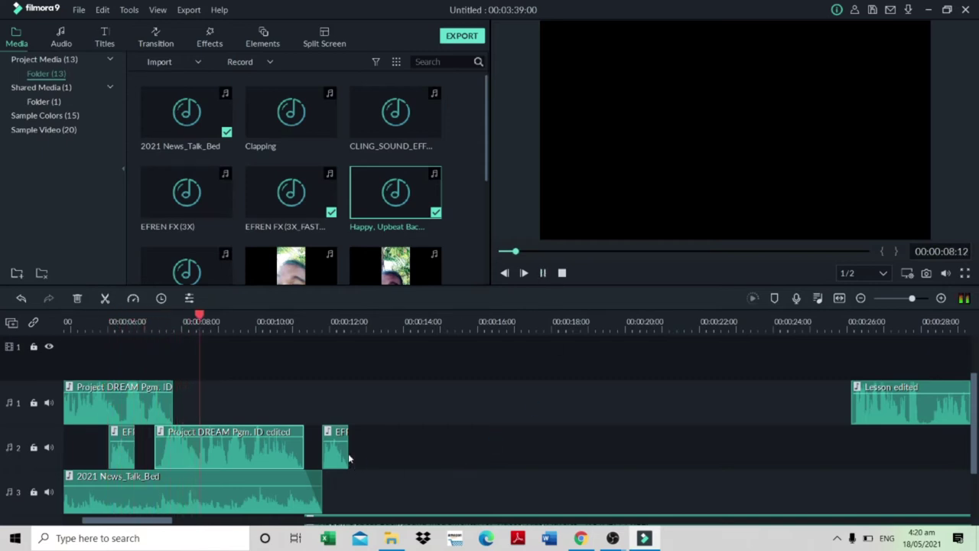
- Move the last EFREN FX clip to audio track 1 at about 11.1 seconds and play the transition
drag(337, 460, 317, 419)
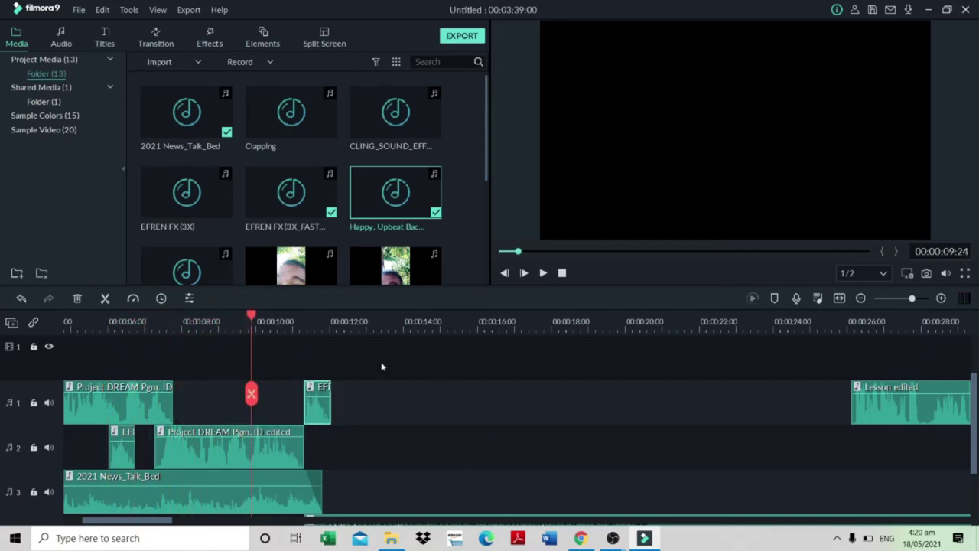
click(542, 273)
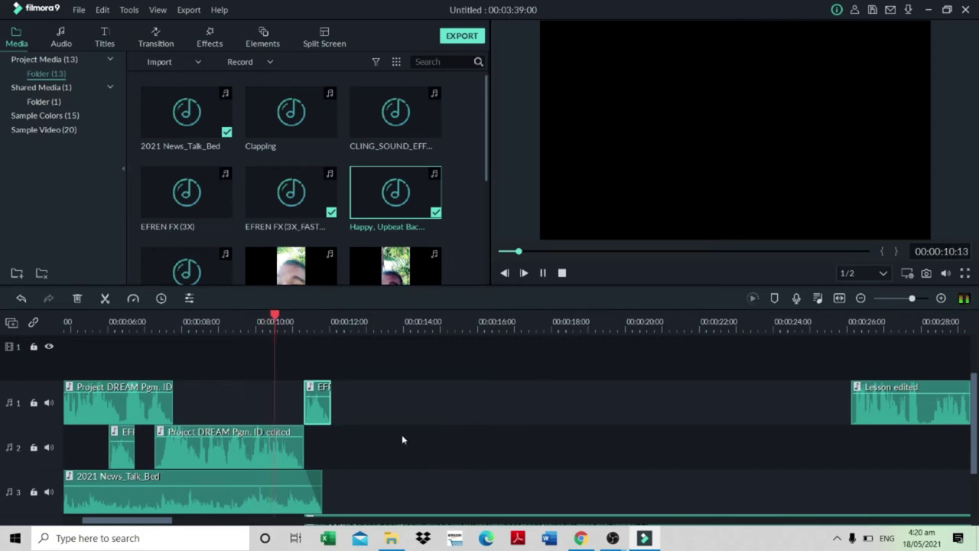
drag(298, 417, 290, 417)
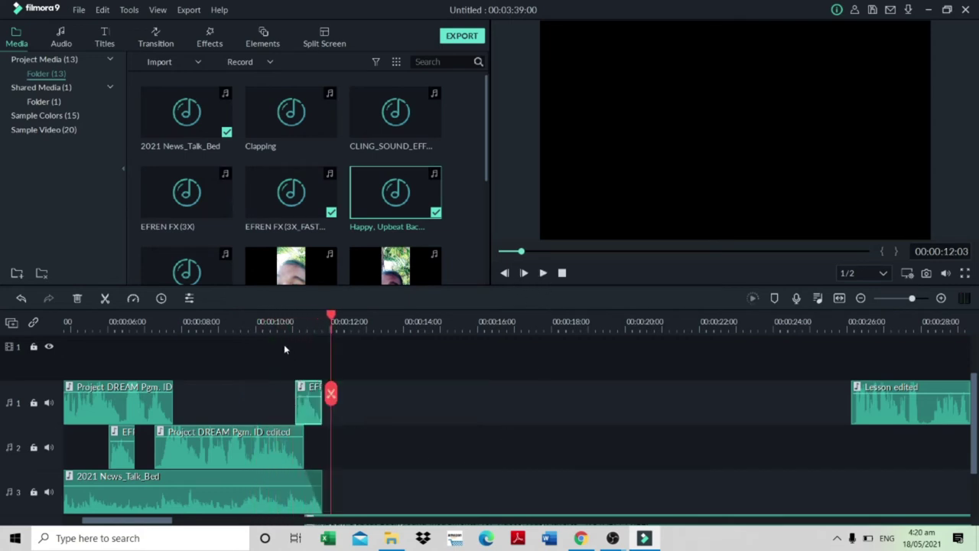
click(288, 345)
click(542, 273)
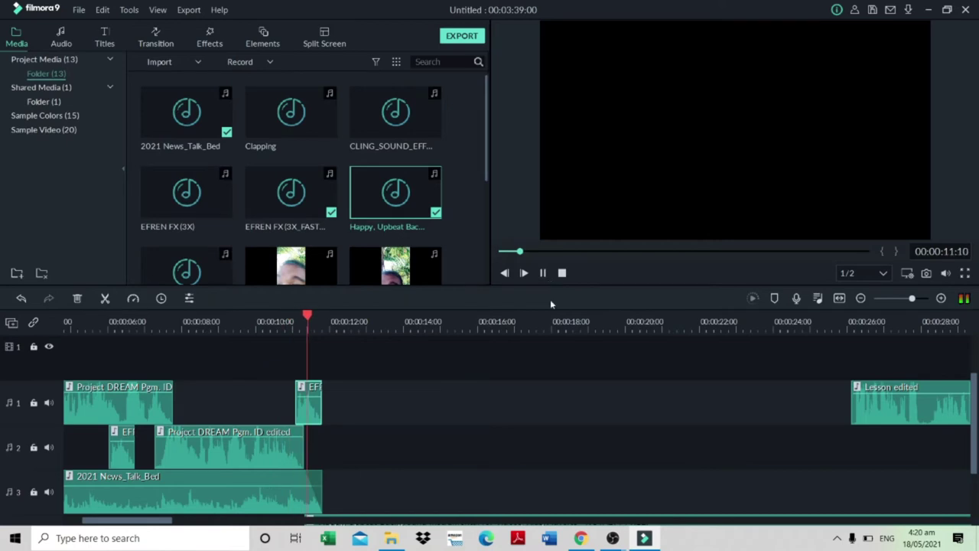
- Enlarge the timeline area to fit all four audio tracks and pause the playback
scroll(418, 498, down, 2)
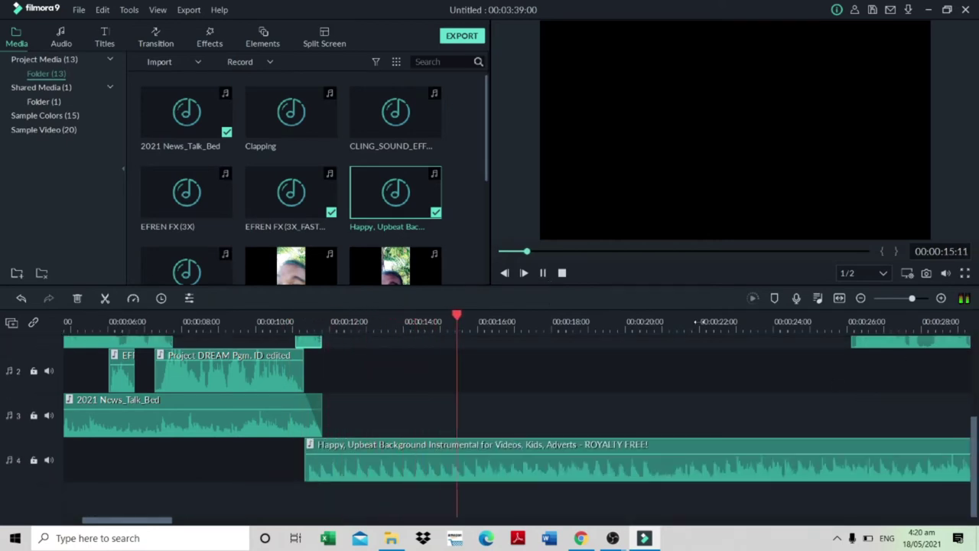
scroll(726, 334, up, 1)
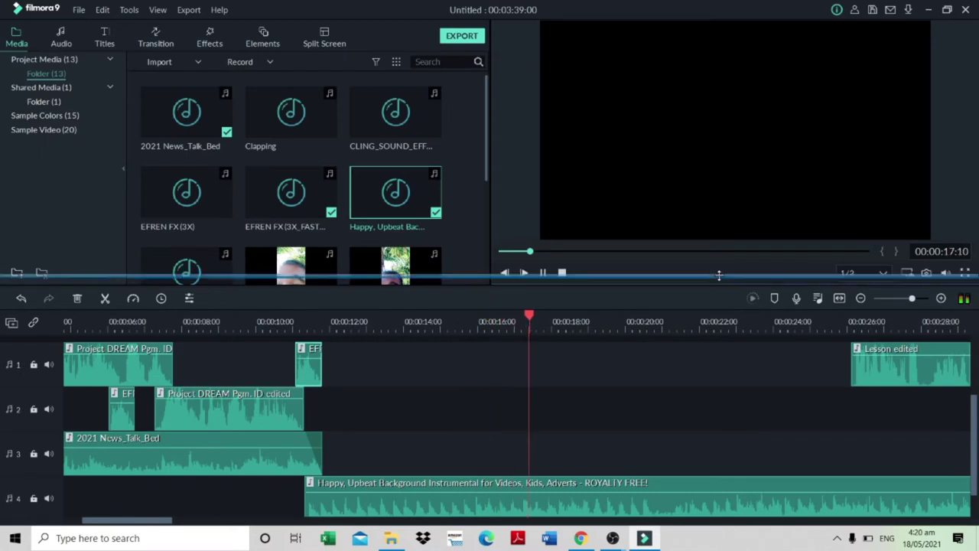
drag(719, 276, 718, 203)
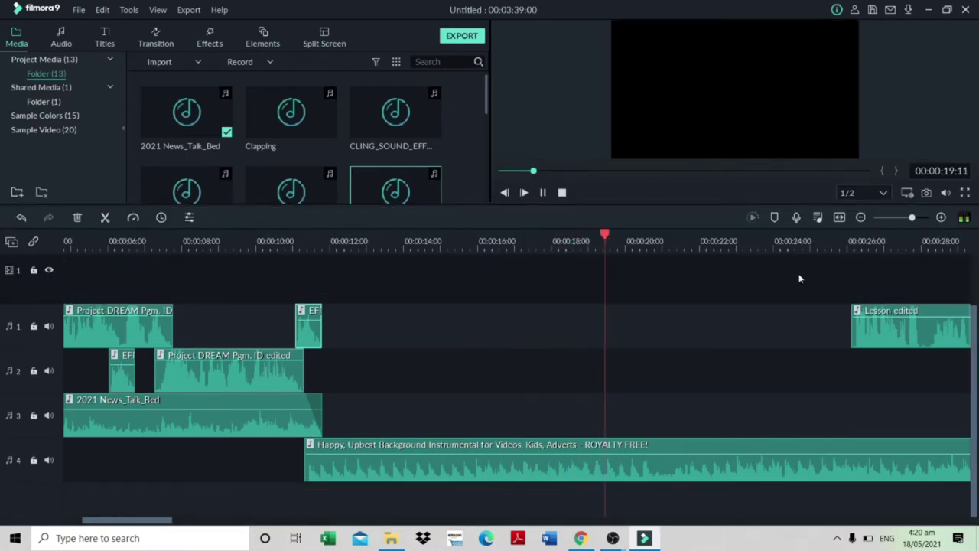
click(543, 193)
- Move Lesson edited to audio track 3 at about 21.7 seconds and play the lead-in to it
drag(887, 337, 737, 403)
drag(739, 402, 729, 403)
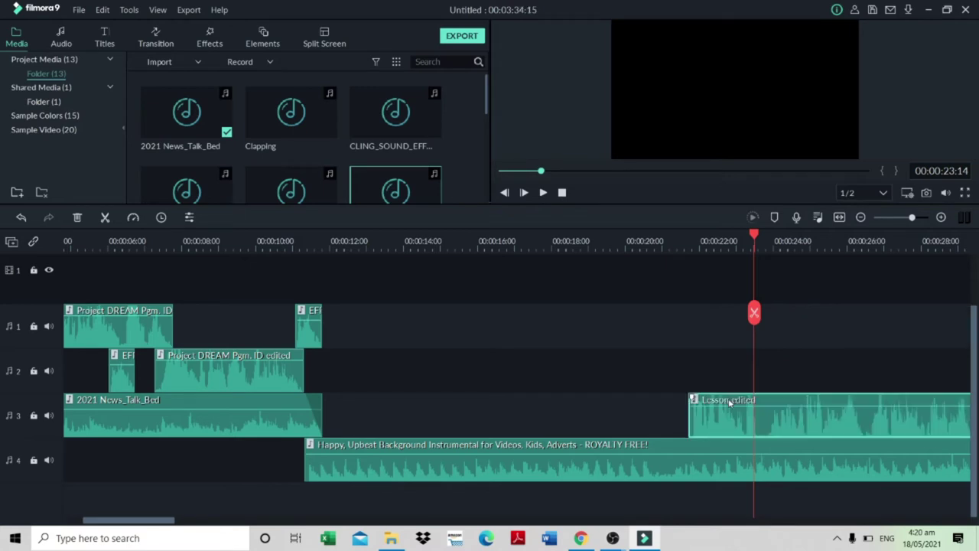
click(631, 240)
click(542, 194)
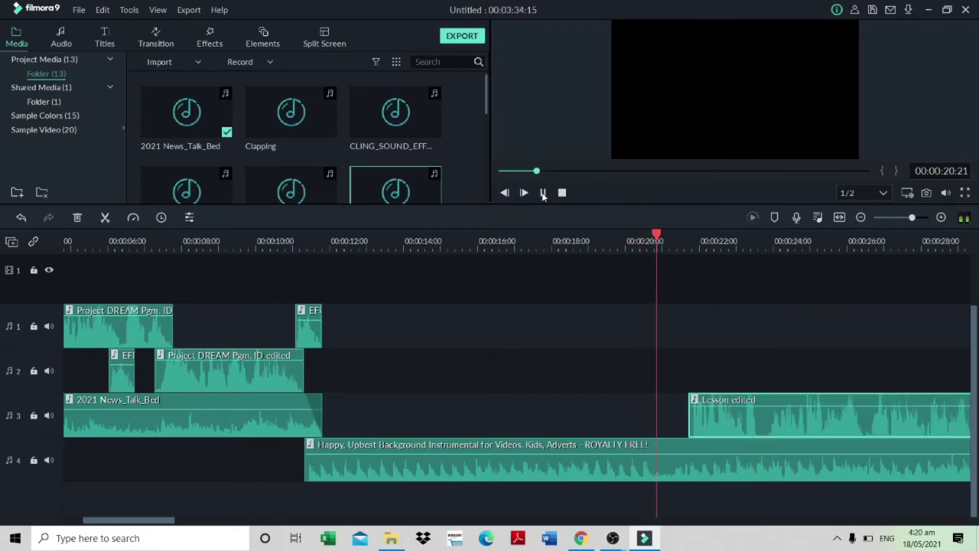
click(543, 194)
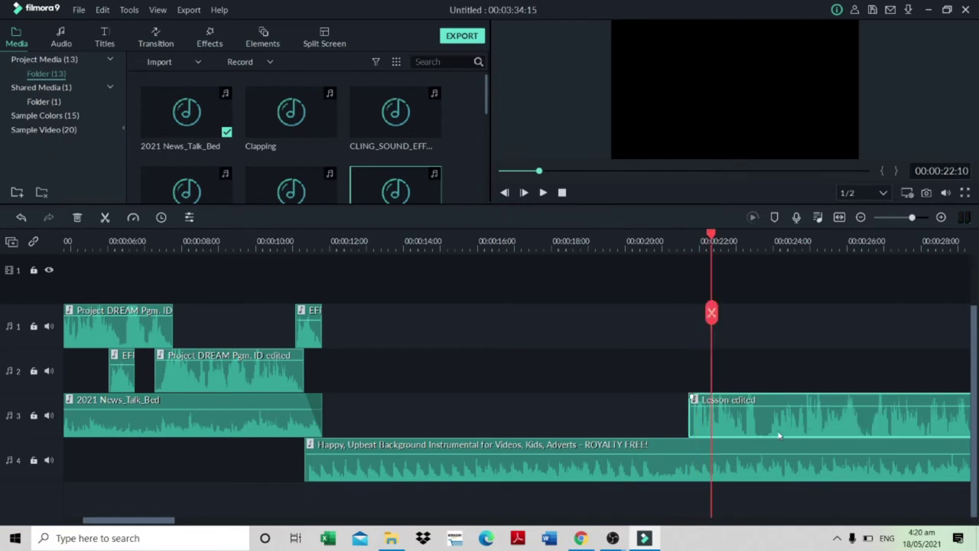
- Split the background instrumental at 00:00:21:20, move its second part to audio track 5 and extend the first part to about 22 seconds
click(685, 250)
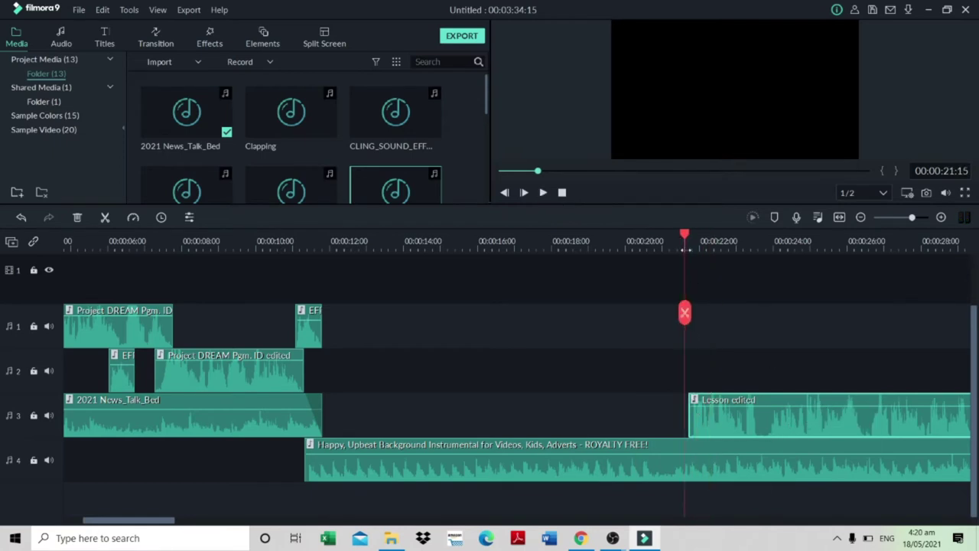
click(694, 243)
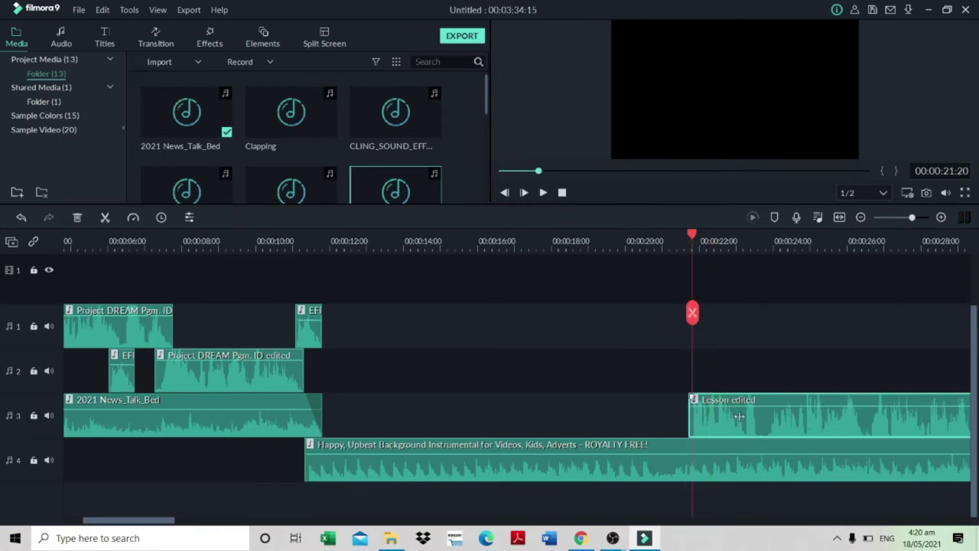
click(736, 467)
click(692, 312)
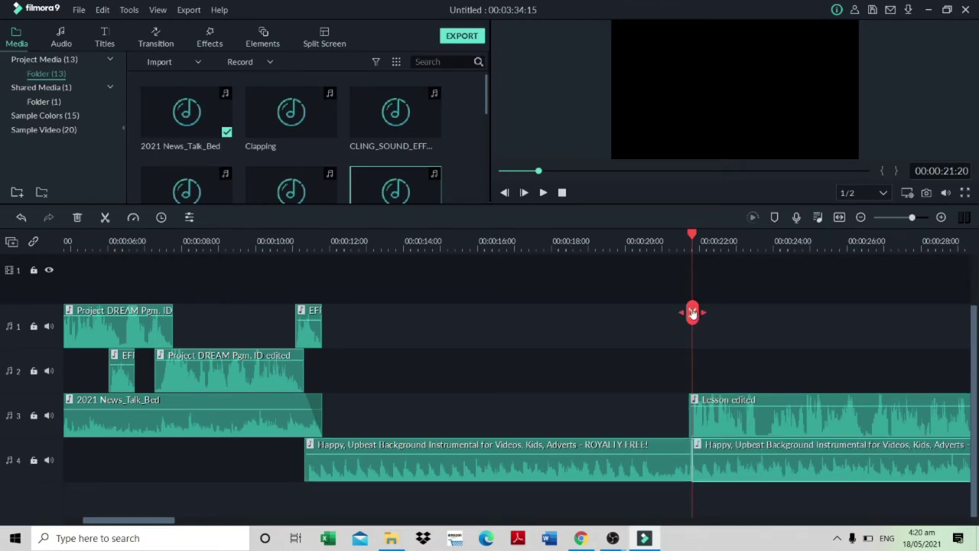
drag(730, 478, 702, 437)
click(697, 475)
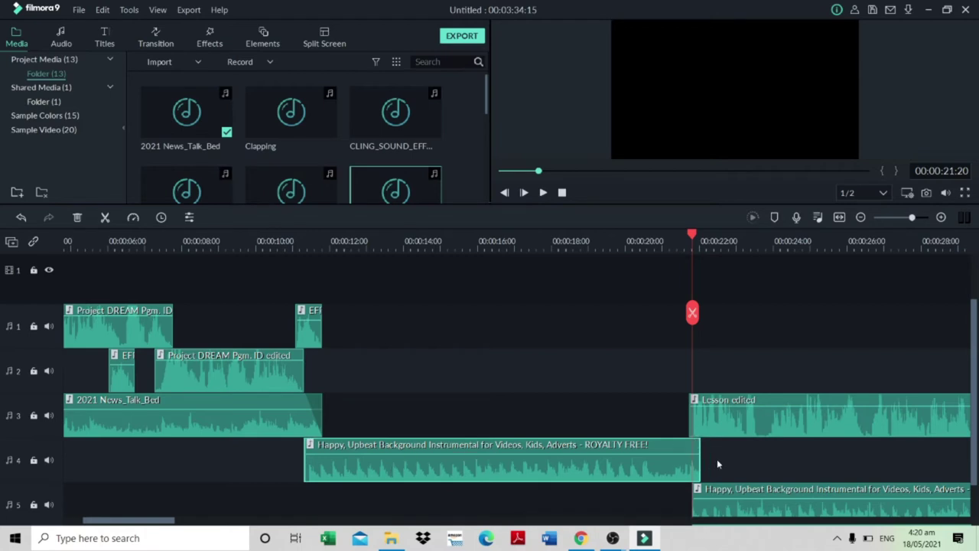
- Fade the first instrumental part out and the second in near 22 seconds, and start Lesson edited at about 21.8 seconds
drag(696, 450, 725, 434)
click(721, 434)
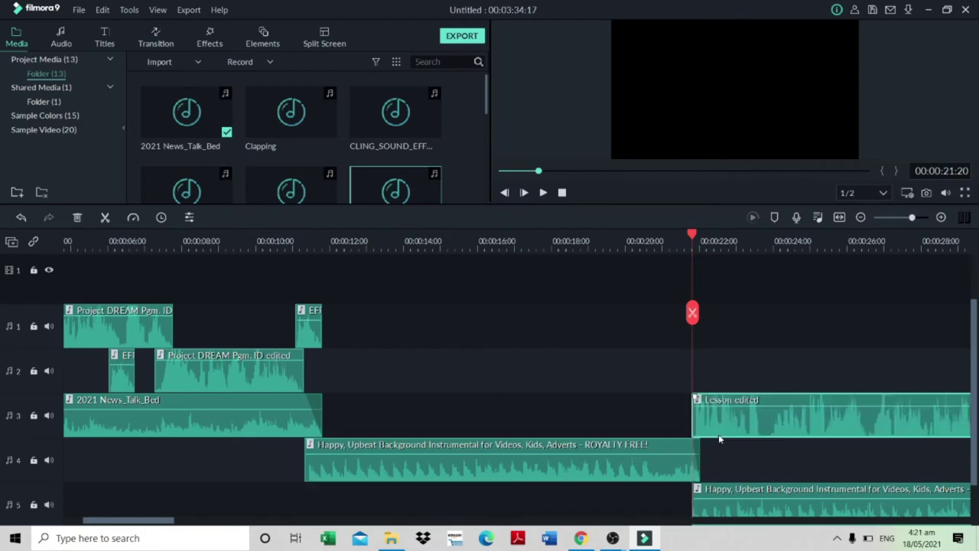
drag(696, 486, 699, 486)
- Lower the volume of the background instrumental on audio track 5 beneath the Lesson edited voice clip
drag(140, 522, 212, 523)
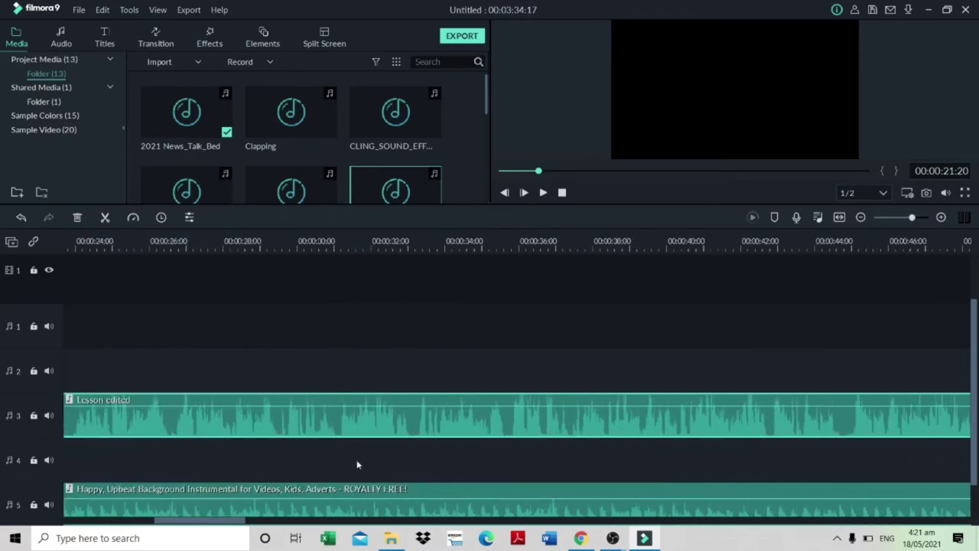
scroll(356, 464, down, 1)
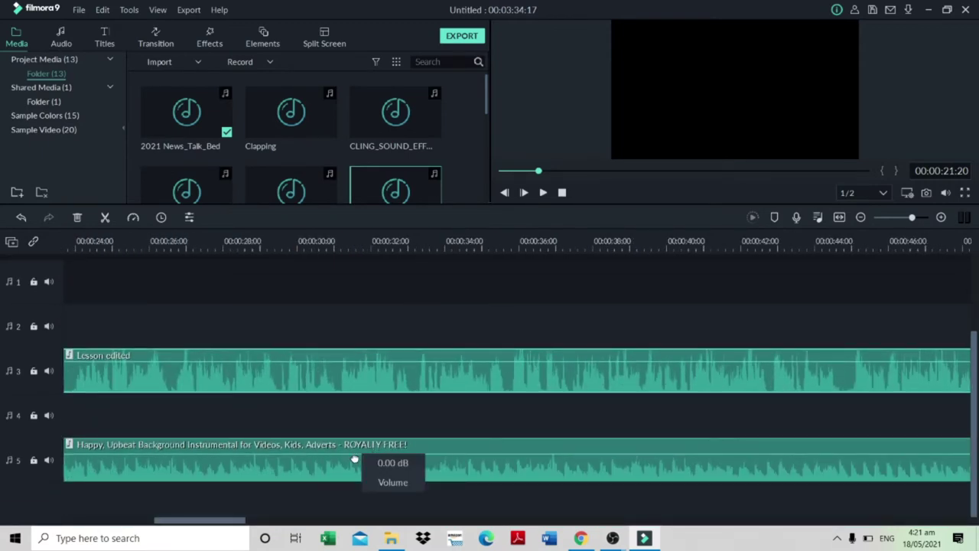
drag(354, 459, 348, 464)
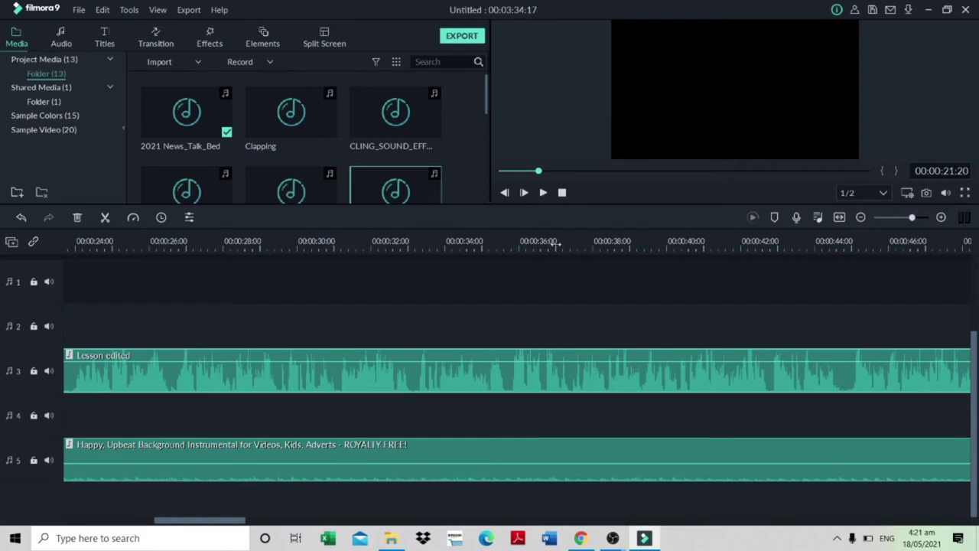
- Play the whole arrangement from the beginning to check the transitions and the voice-to-music balance
click(567, 194)
click(543, 193)
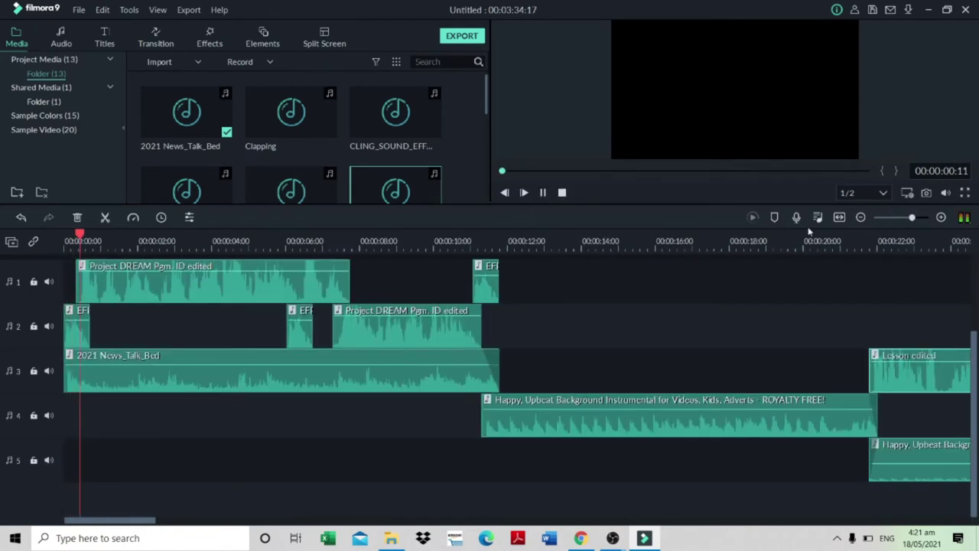
click(907, 218)
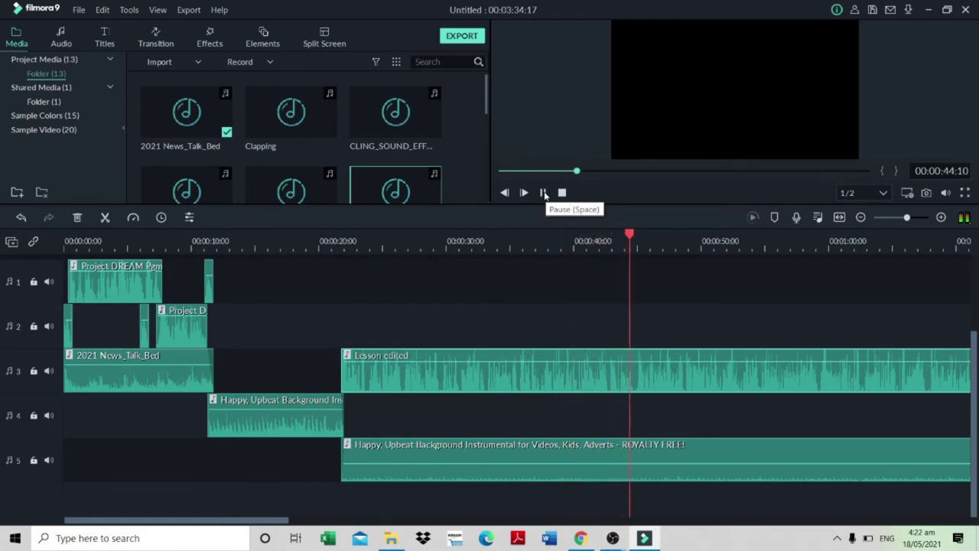
- Split Lesson edited at 00:00:44:22 and move its second part to about 56.5 seconds on audio track 3
click(544, 194)
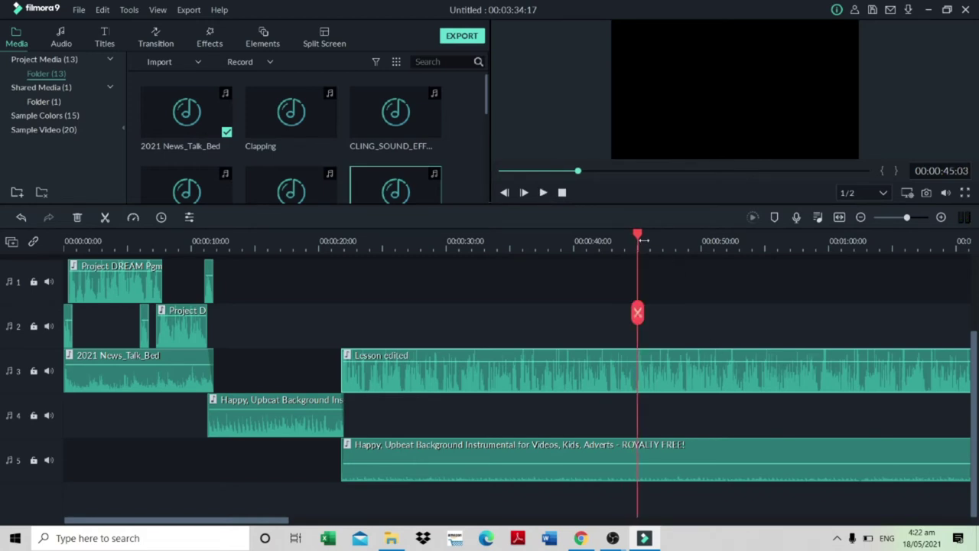
drag(641, 234, 634, 239)
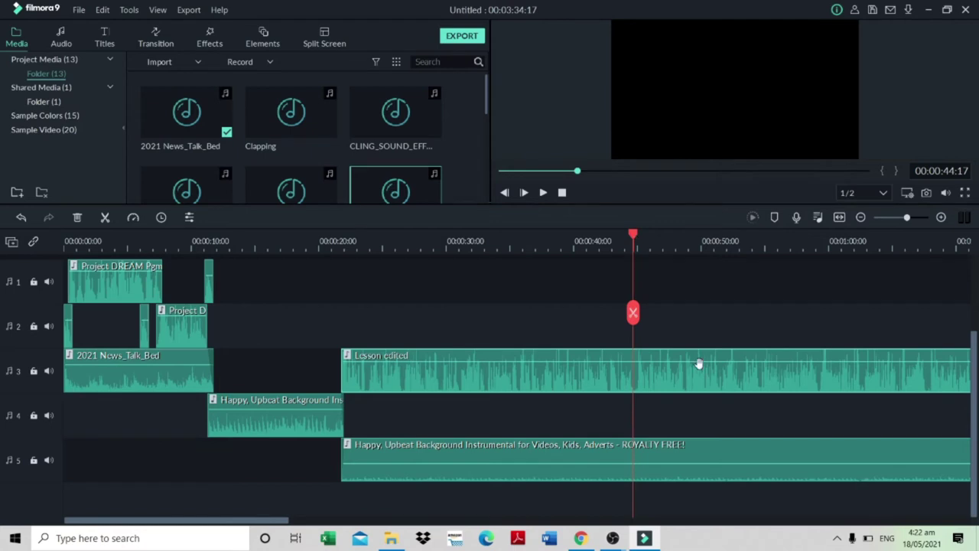
drag(636, 241, 637, 241)
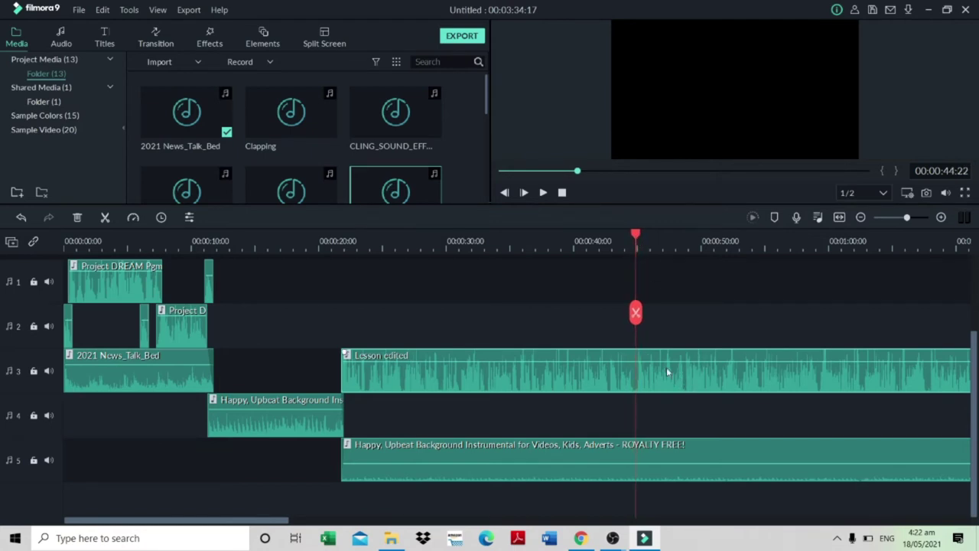
click(637, 315)
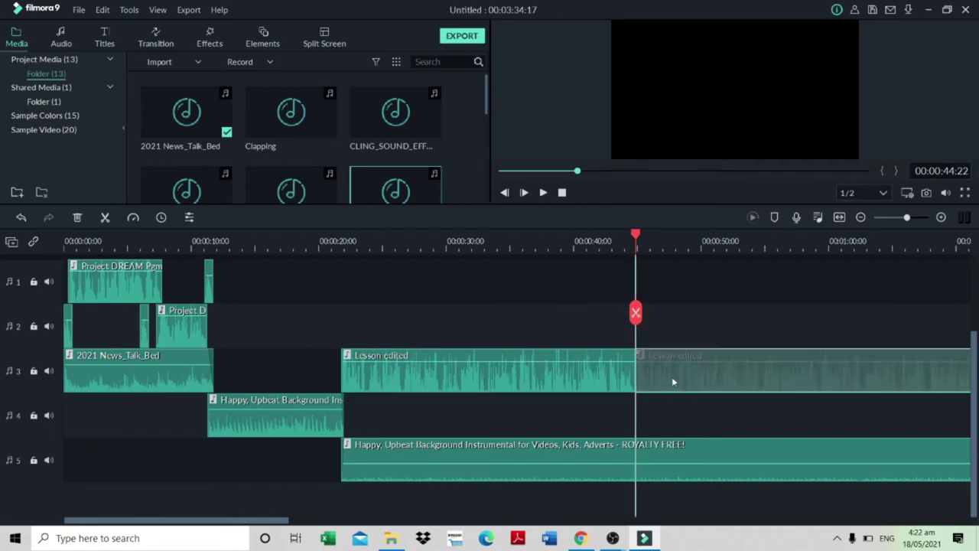
drag(689, 379, 838, 382)
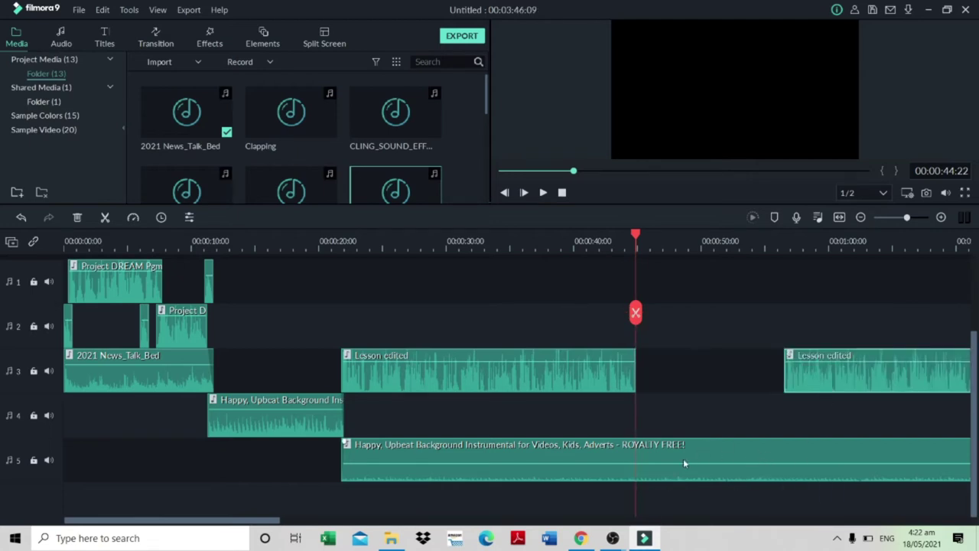
- Try splitting the audio track 5 instrumental at 00:00:44:22 with its second part moved to audio track 4, and undo both edits
click(648, 462)
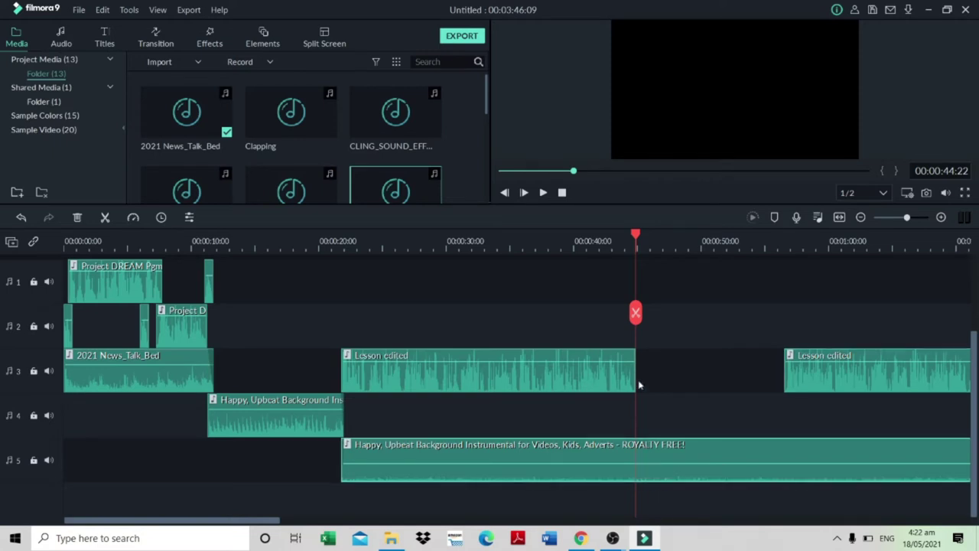
click(636, 314)
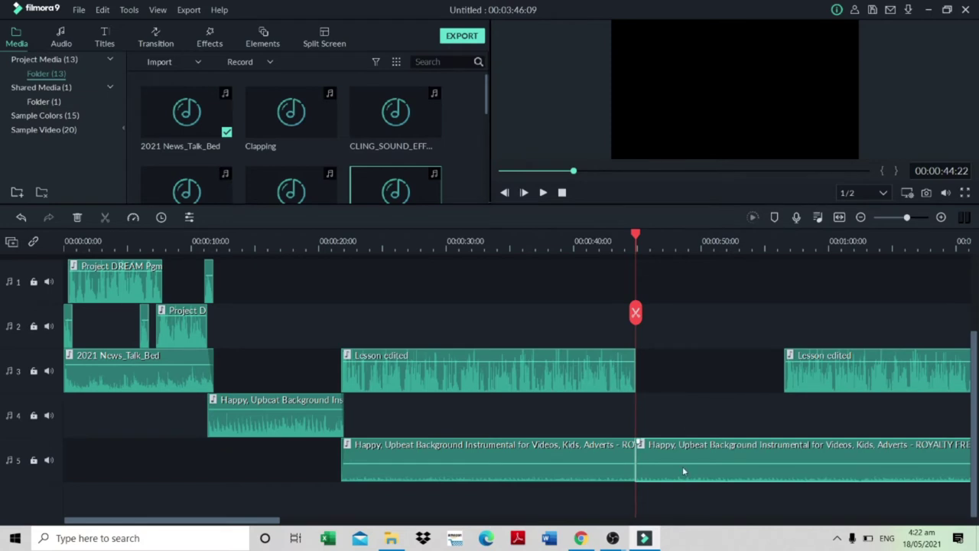
drag(681, 457, 676, 410)
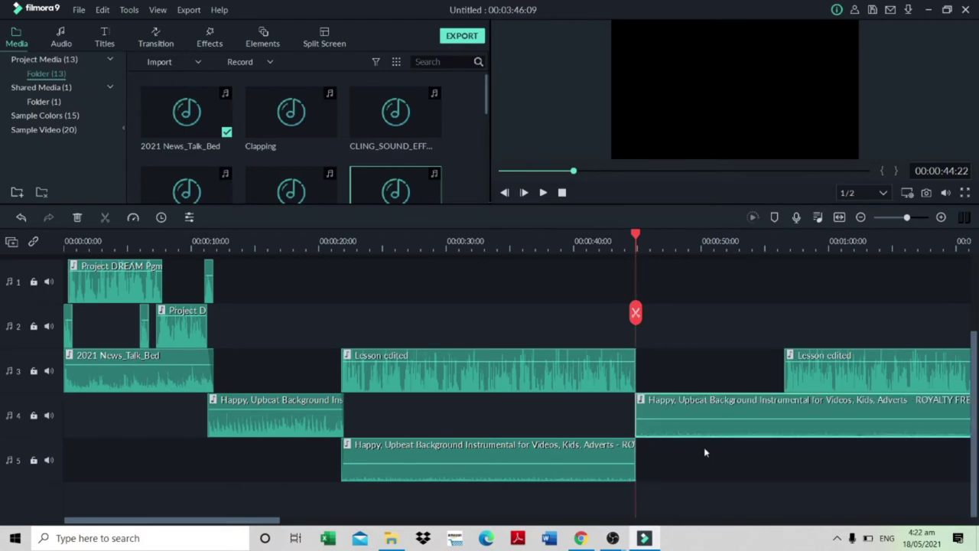
key(ctrl+z)
key(ctrl+z)
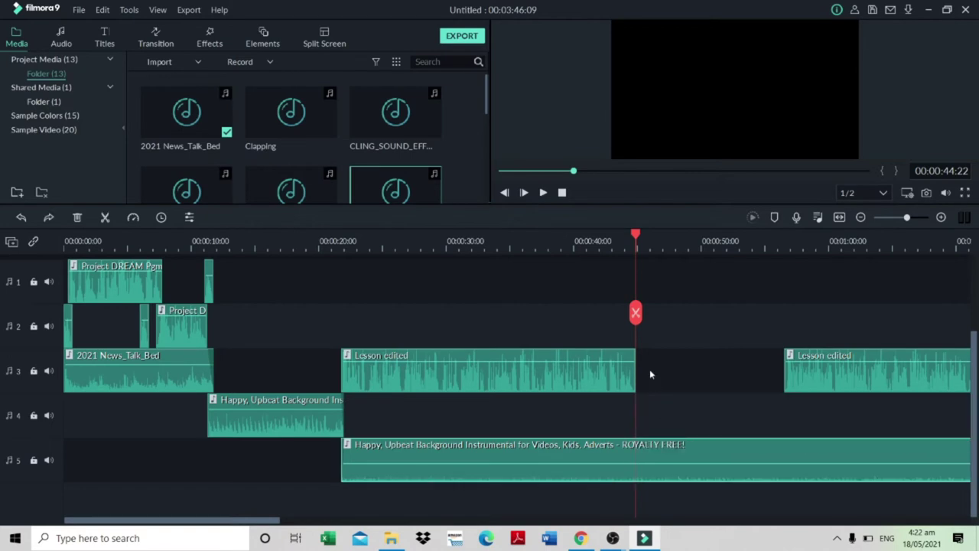
- Split the audio track 5 instrumental at 00:00:44:14, just before the voice ends, and move its second part to audio track 4
click(942, 218)
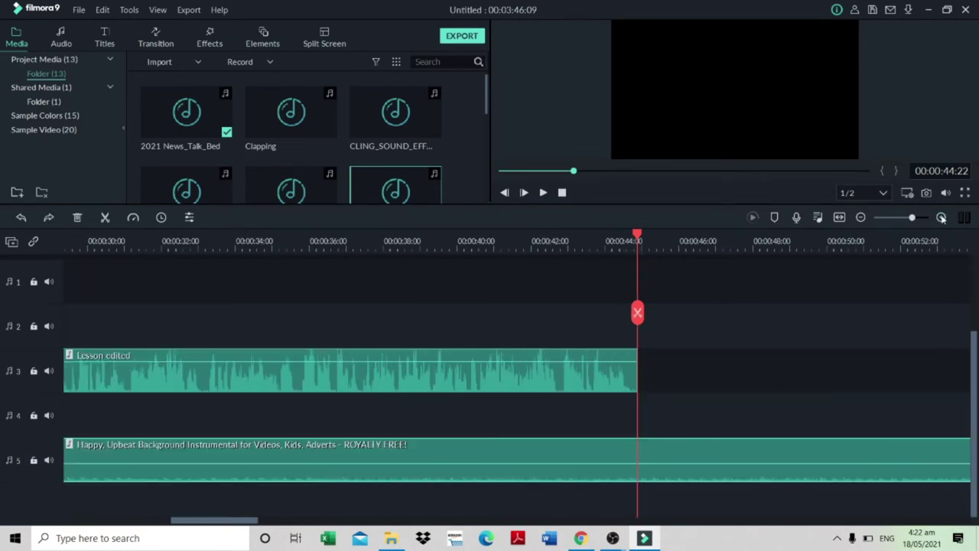
click(626, 241)
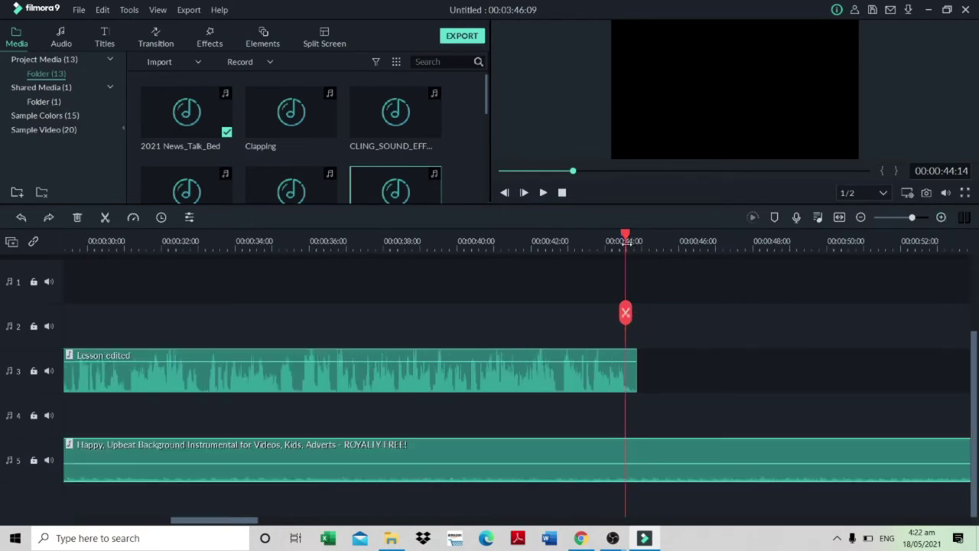
click(626, 314)
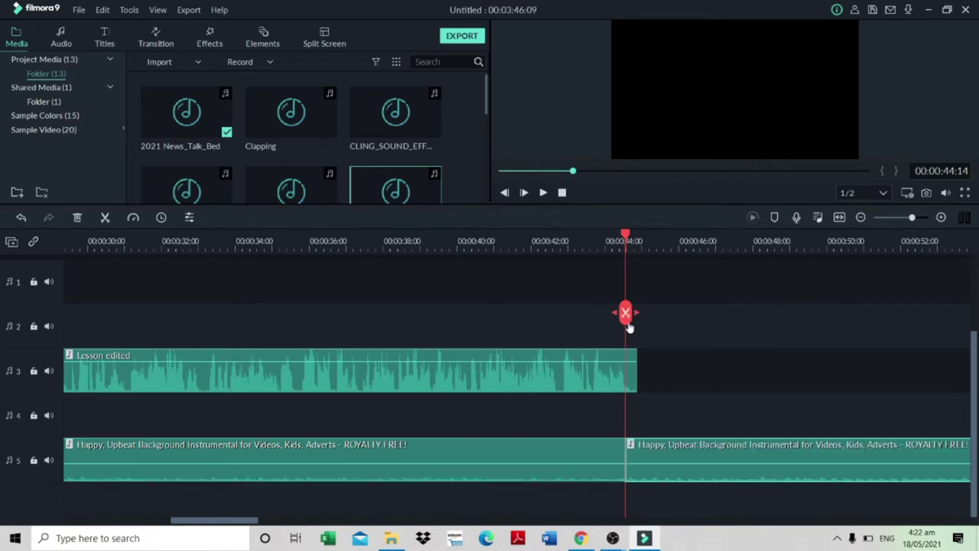
drag(629, 463, 646, 418)
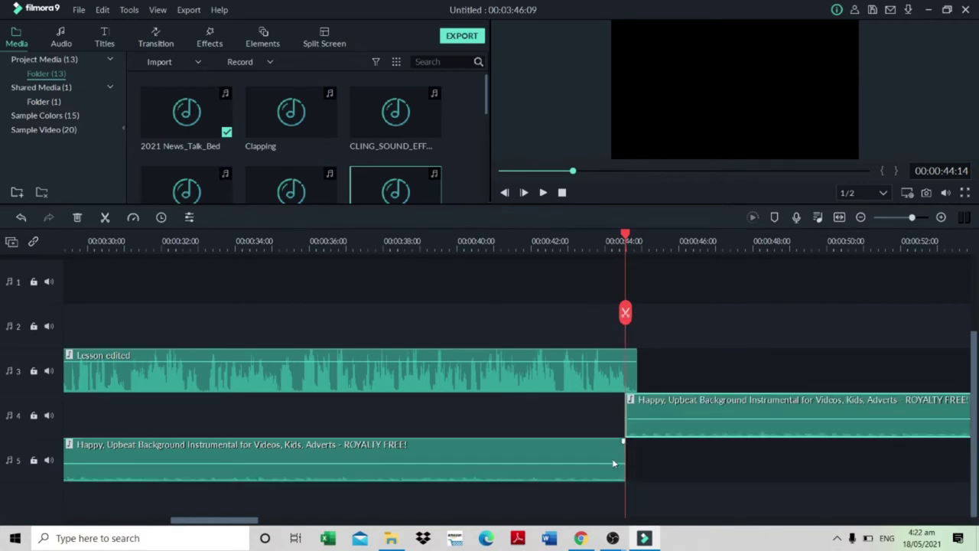
- Extend the audio track 5 part to overlap and crossfade with the audio track 4 part, and raise the latter's volume
drag(627, 456, 636, 456)
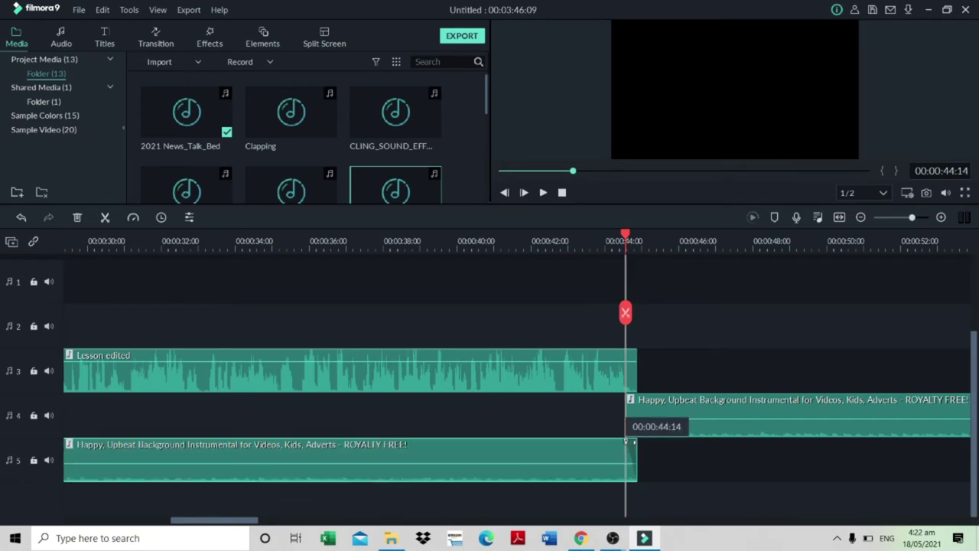
drag(627, 405, 661, 411)
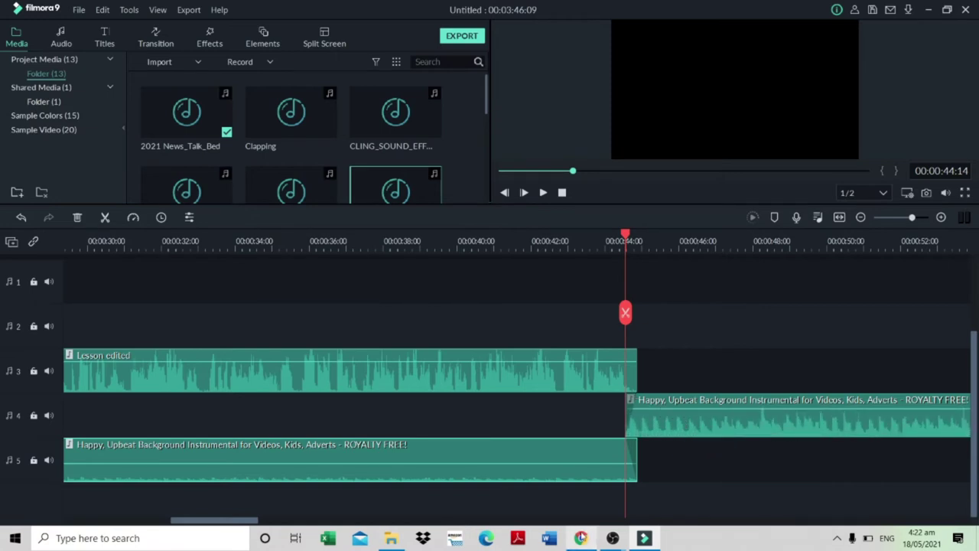
- Play the music transition and move the second Lesson edited part to start at 00:00:47:06 on audio track 3
click(545, 192)
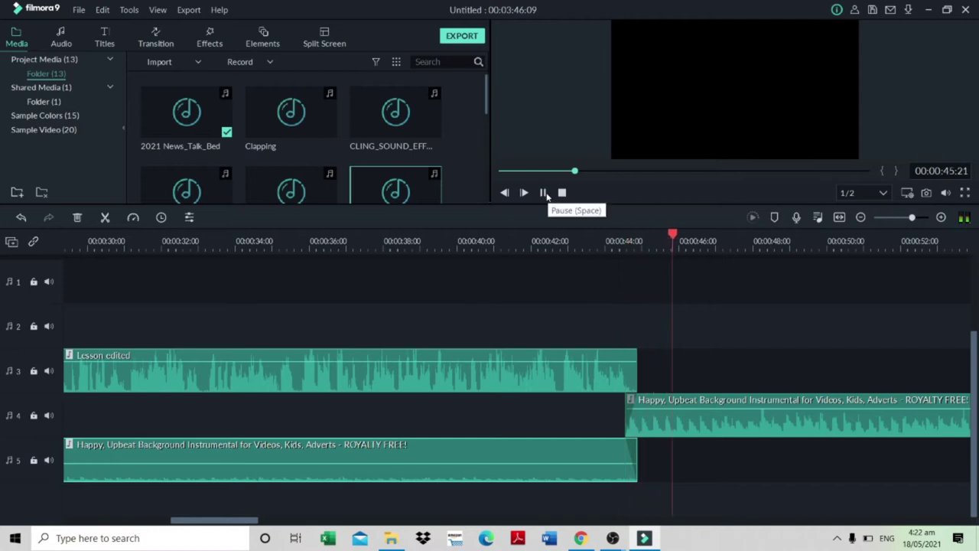
click(544, 193)
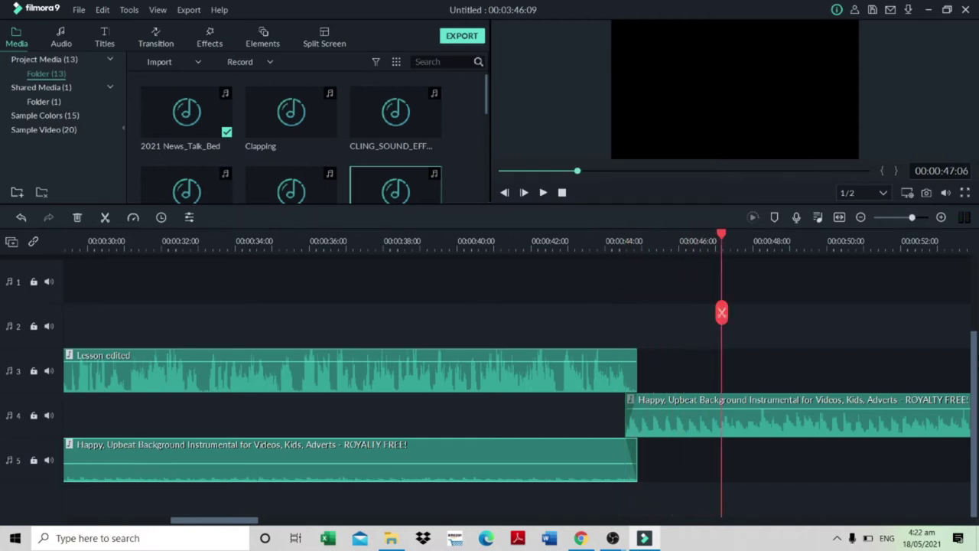
click(864, 216)
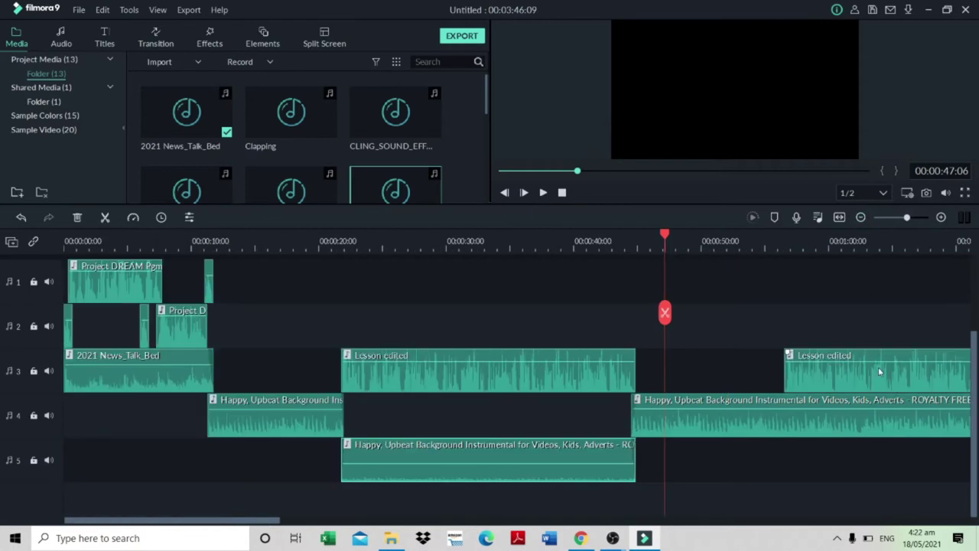
drag(878, 368, 760, 368)
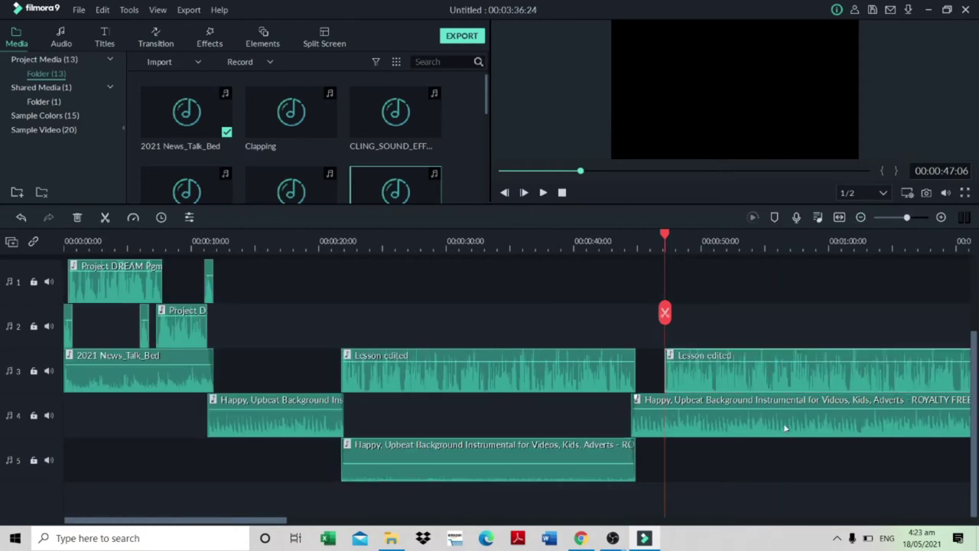
- Split the audio track 4 instrumental at 00:00:47:03, just before the voice resumes, and move its second part to audio track 5
click(729, 445)
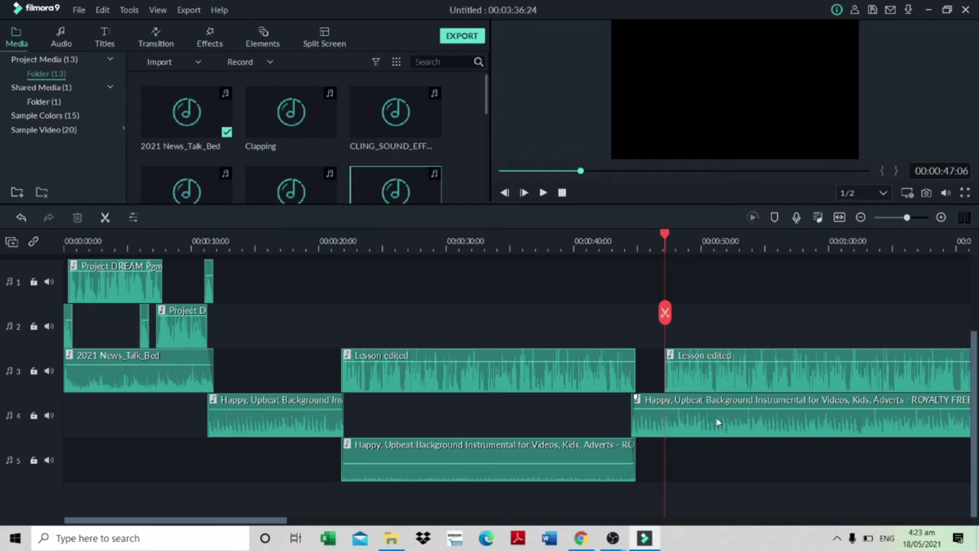
click(718, 422)
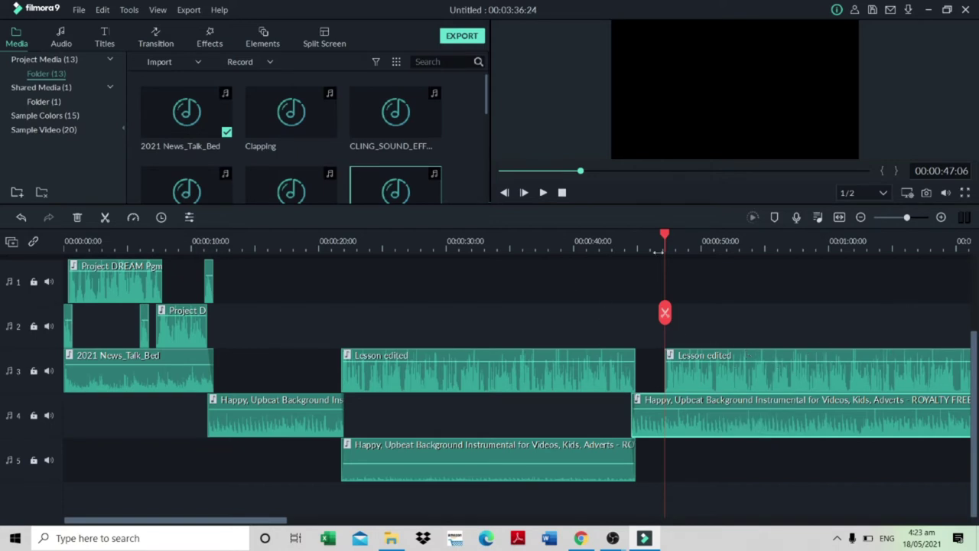
click(632, 244)
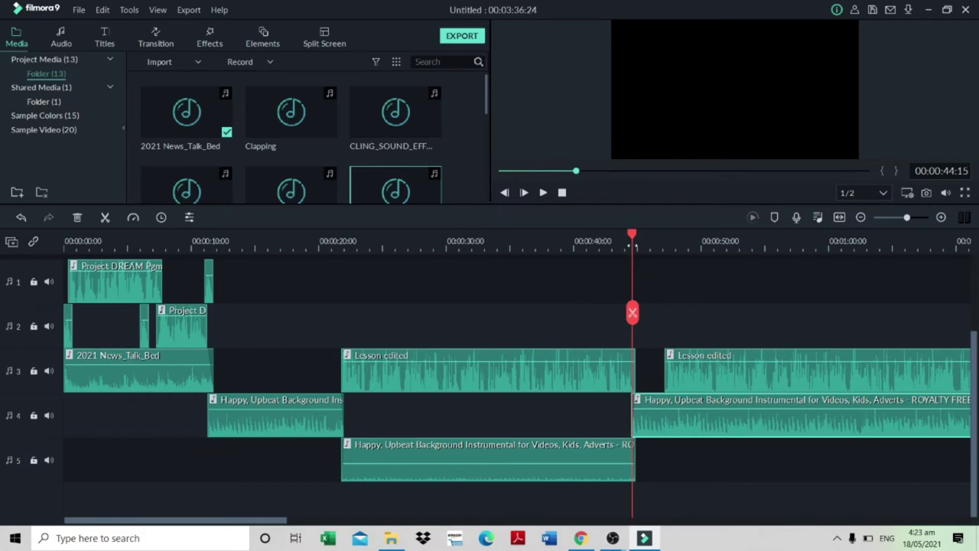
click(541, 193)
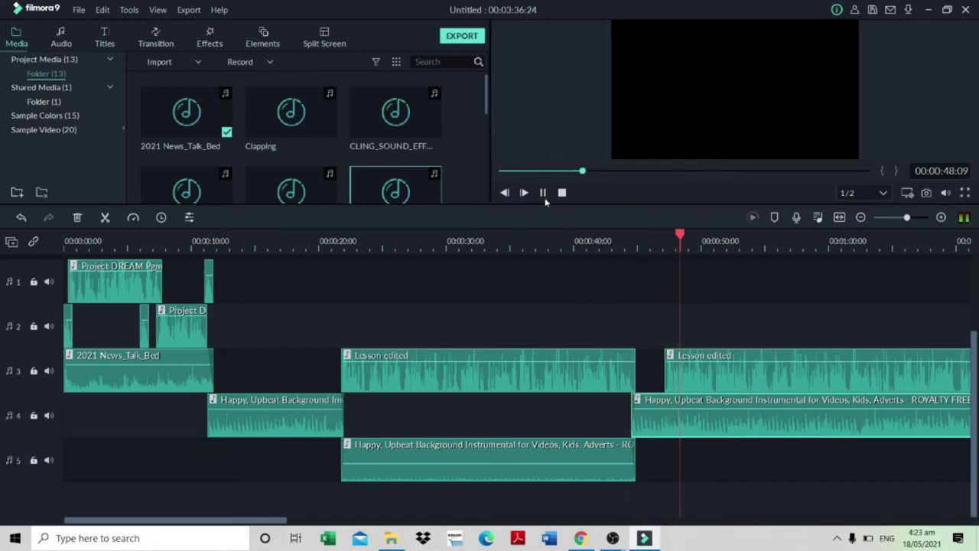
click(543, 194)
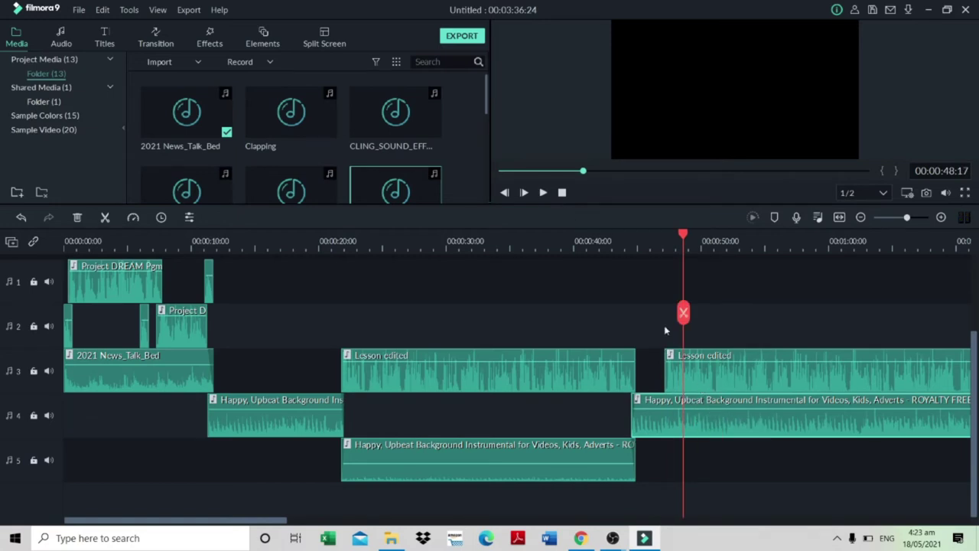
click(941, 218)
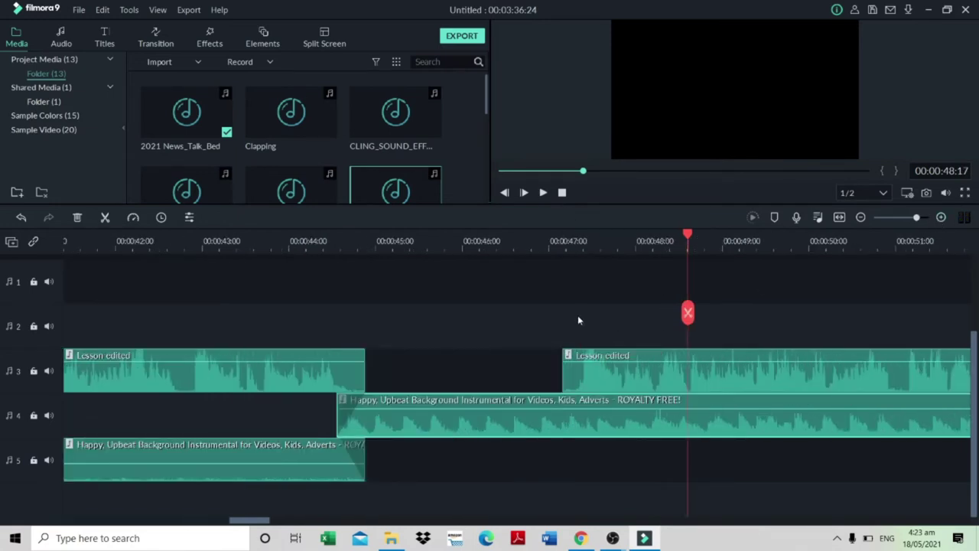
click(561, 243)
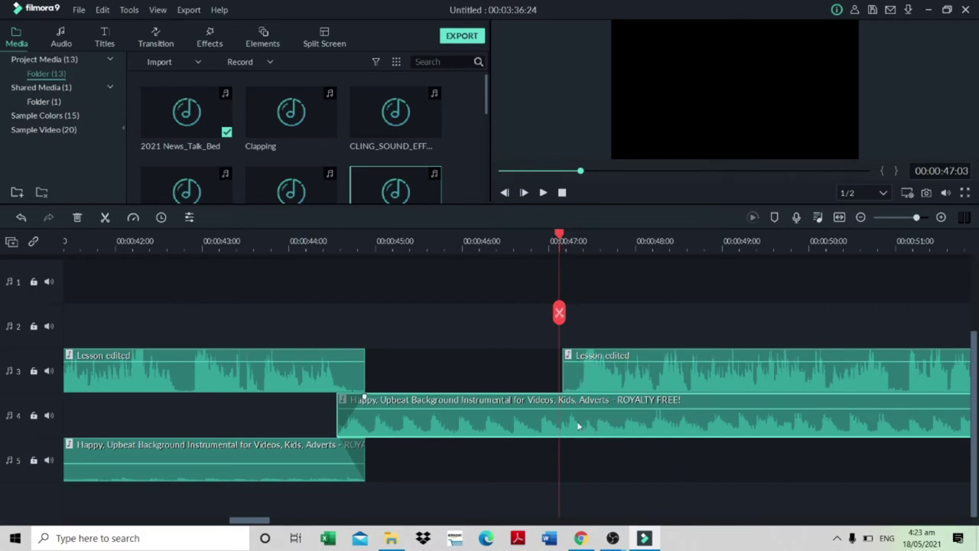
click(560, 312)
drag(589, 430, 586, 461)
- Overlap and crossfade the instrumental parts around 00:00:47:03, and lower the volume of the audio track 5 part under the voice
drag(561, 426, 583, 417)
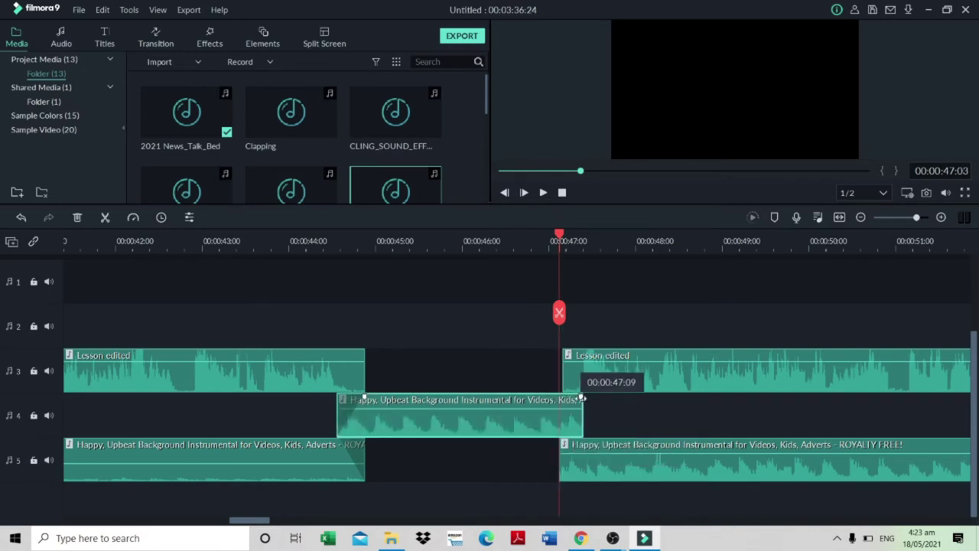
drag(582, 399, 569, 399)
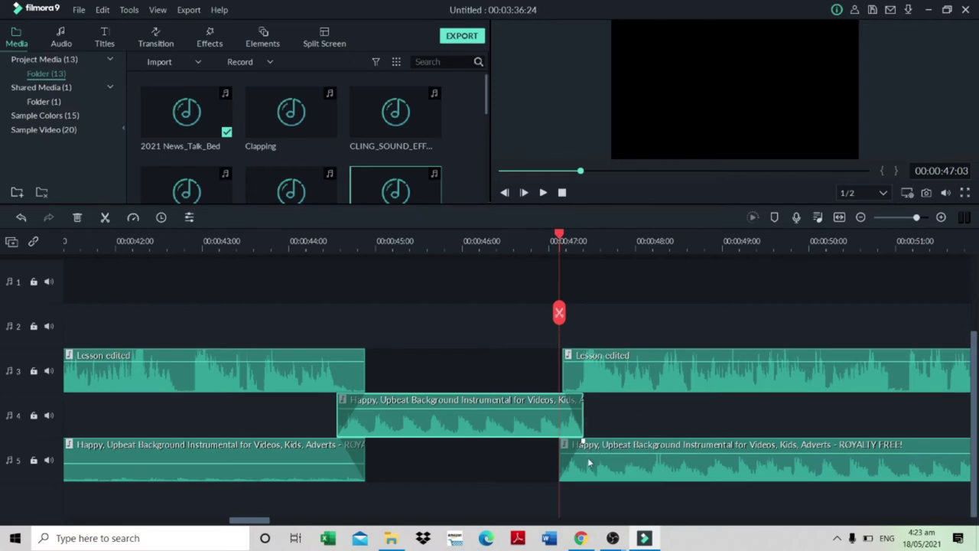
drag(589, 456, 586, 465)
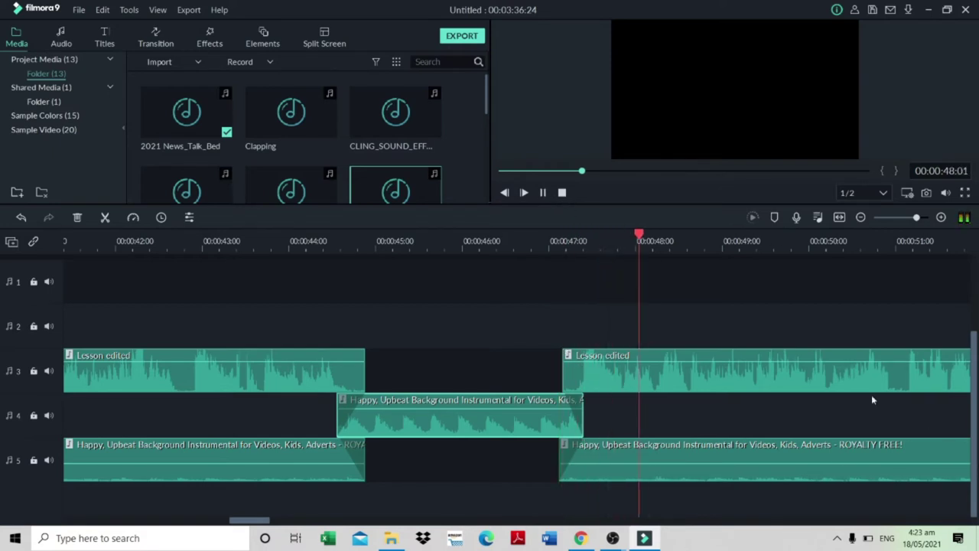
- Play on to 00:01:27:18, split Lesson edited there and shift its second part about 1 second later on audio track 3
click(857, 219)
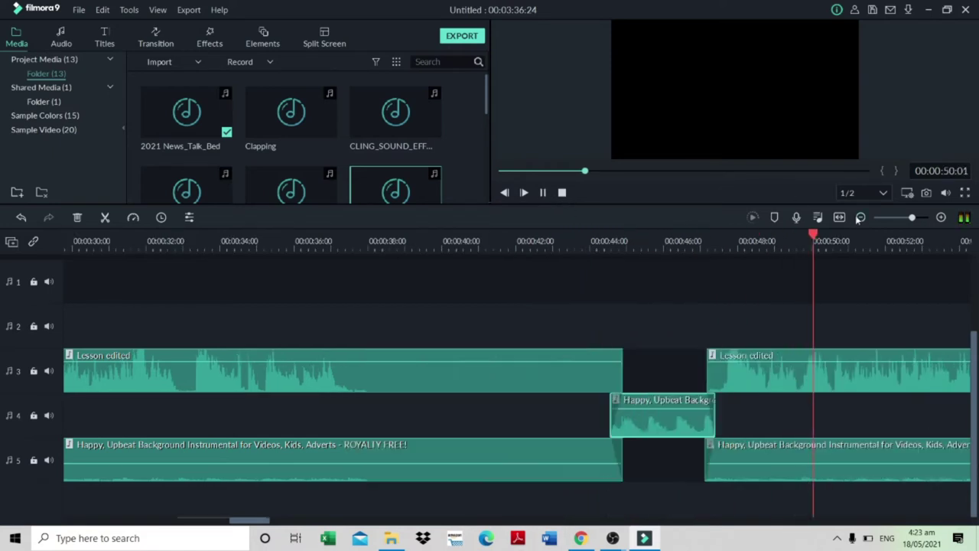
click(857, 219)
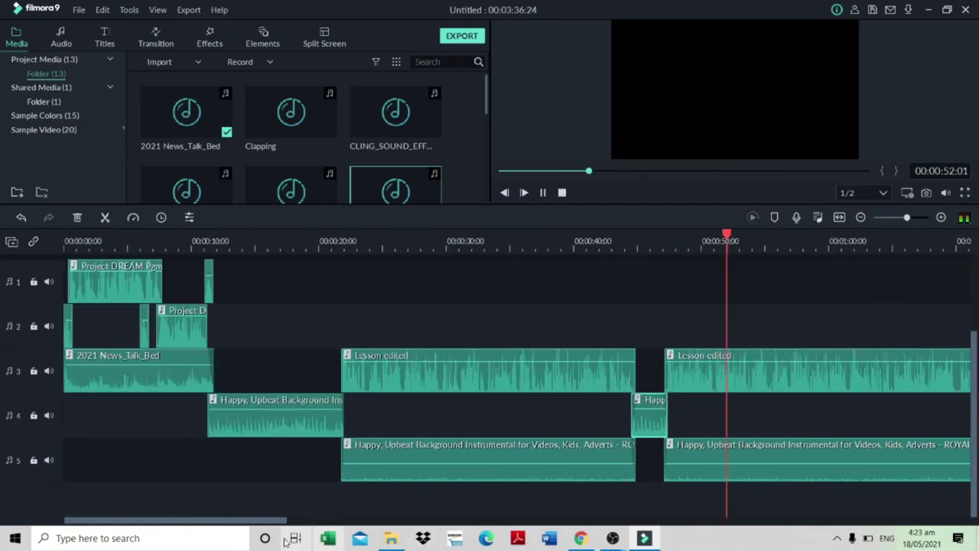
drag(246, 519, 367, 505)
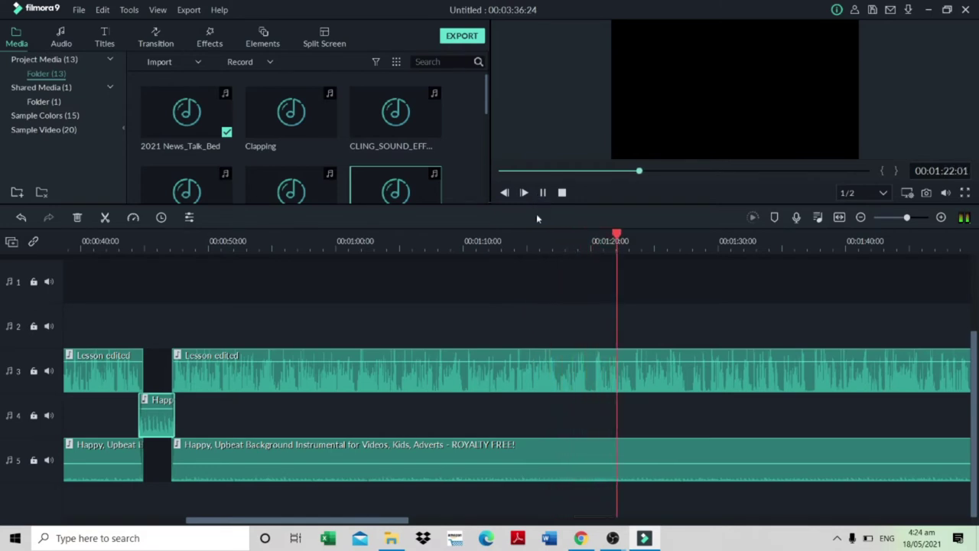
click(941, 217)
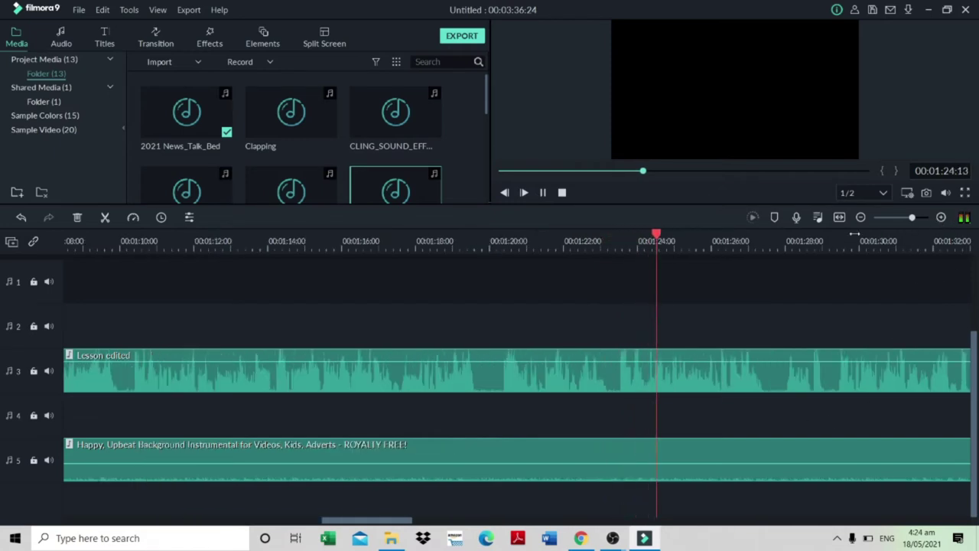
click(543, 193)
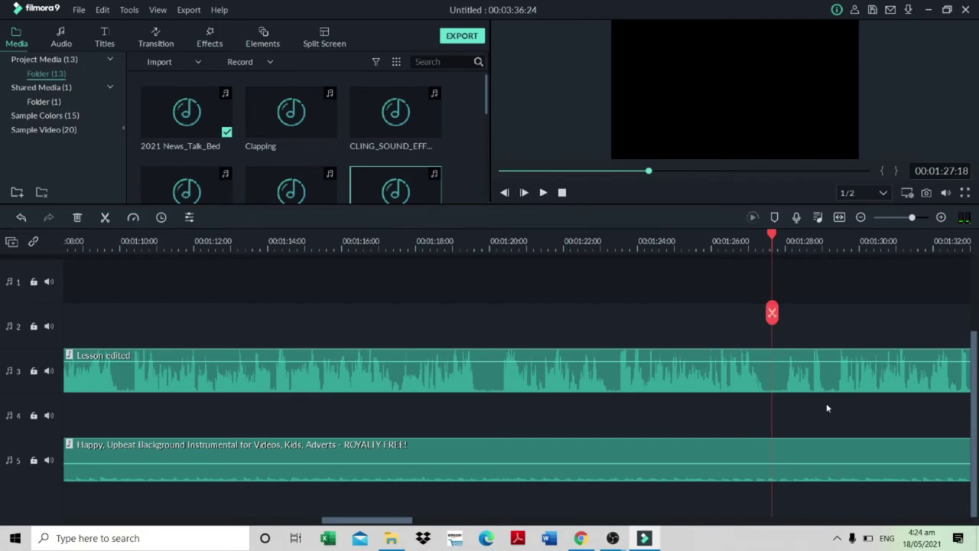
click(778, 380)
click(771, 314)
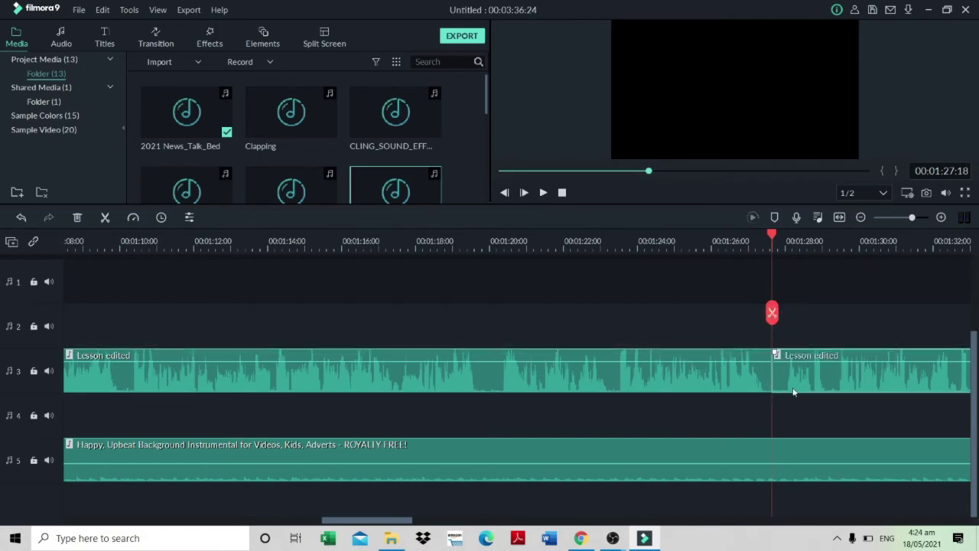
drag(794, 392, 835, 395)
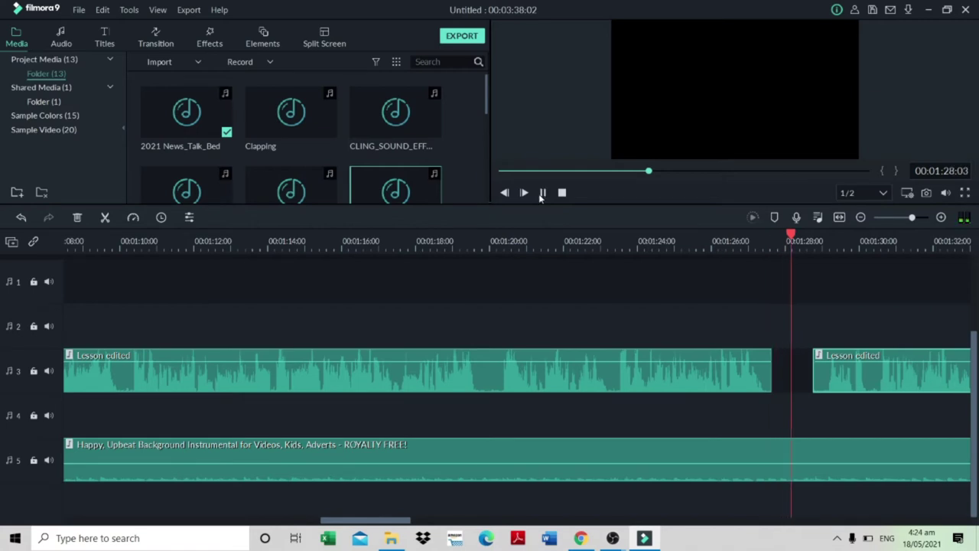
- Split the audio track 5 instrumental at 00:01:27:08, just before the new voice gap, and move its second part to audio track 4
click(542, 192)
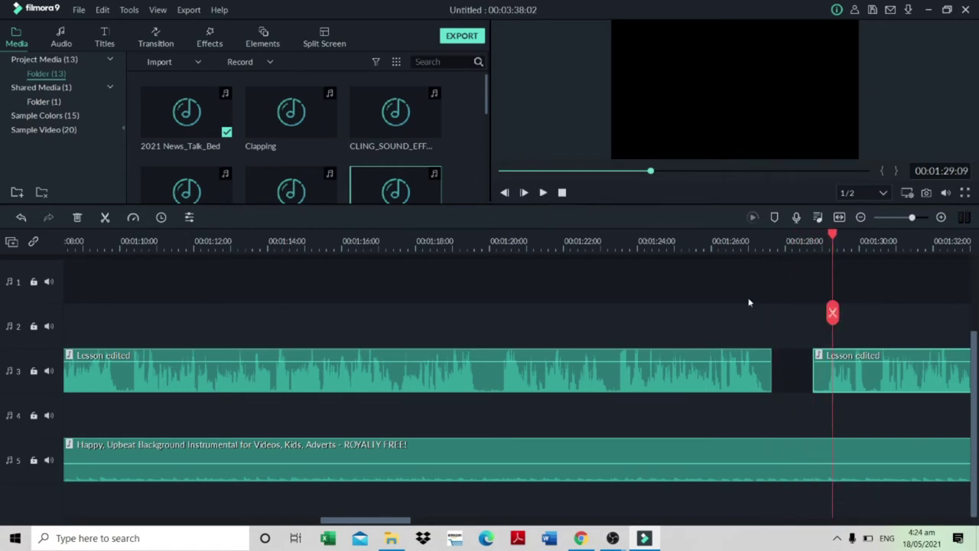
click(761, 246)
click(773, 455)
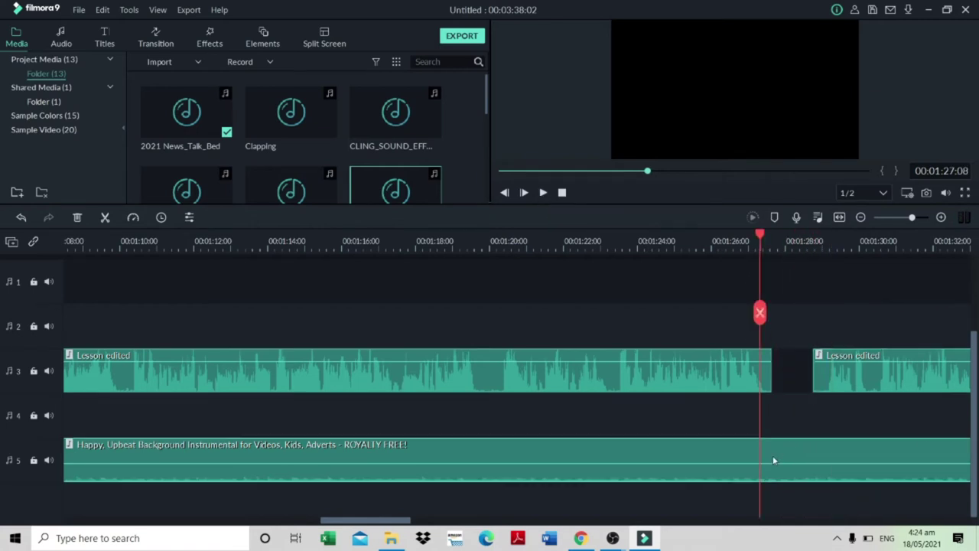
click(760, 312)
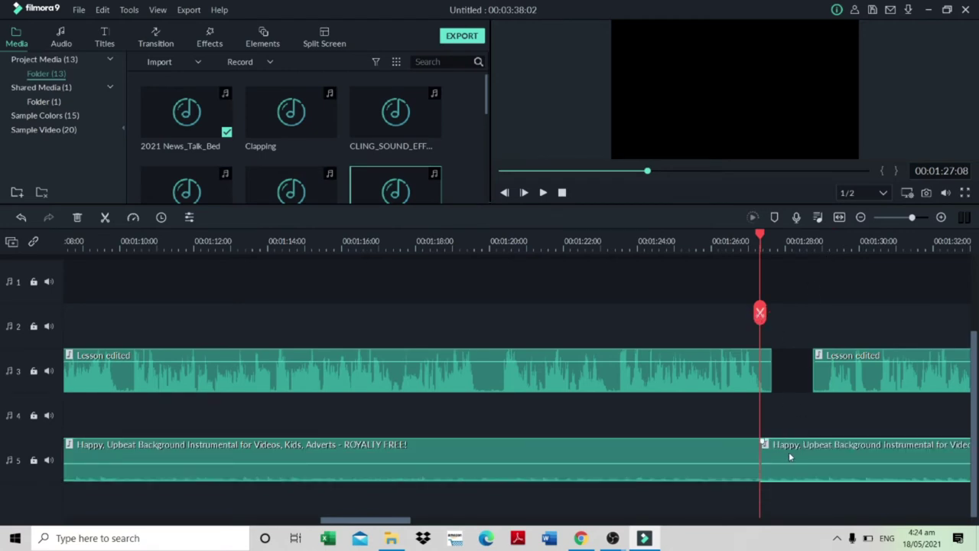
drag(789, 451, 790, 417)
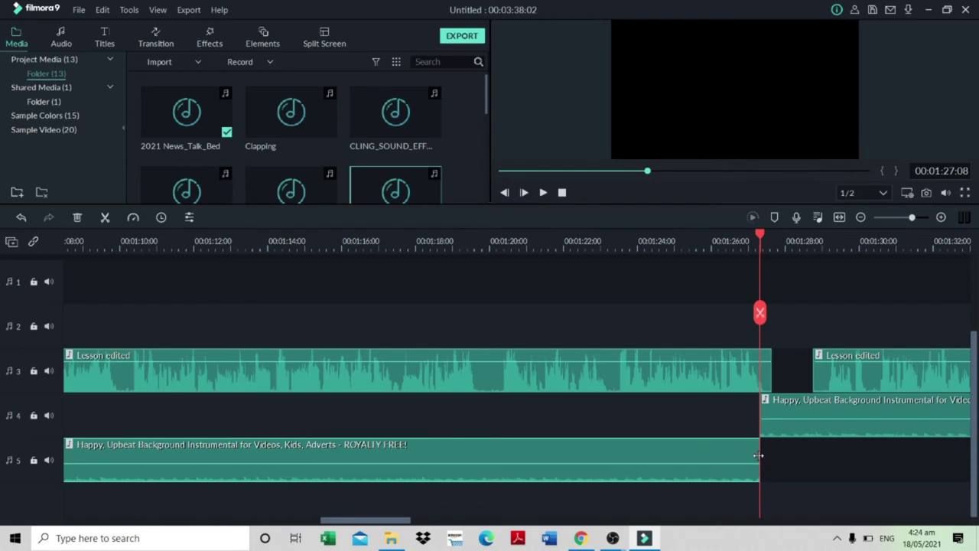
- Overlap and crossfade the instrumental parts around 00:01:27:08, and raise the audio track 4 part's volume to about 4.29 dB
drag(757, 455, 772, 458)
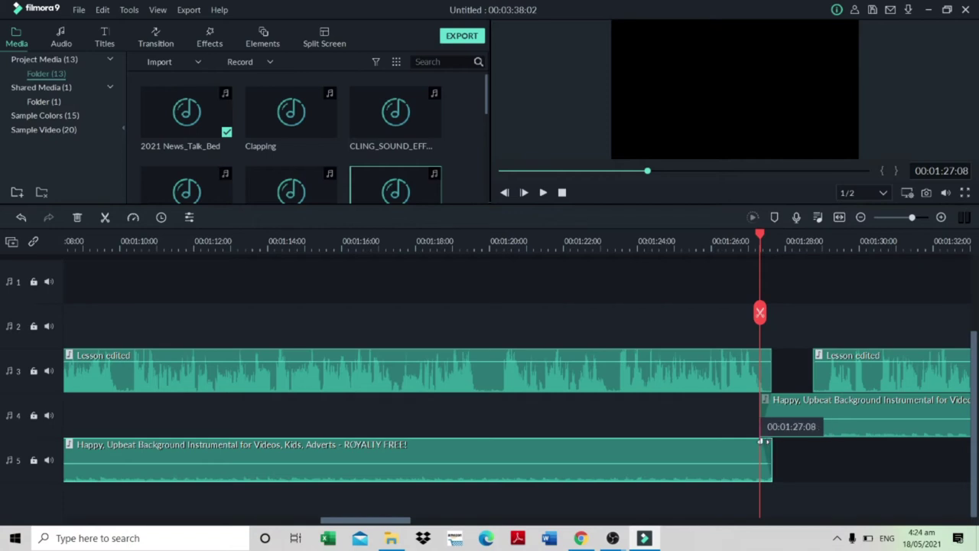
drag(806, 413, 820, 354)
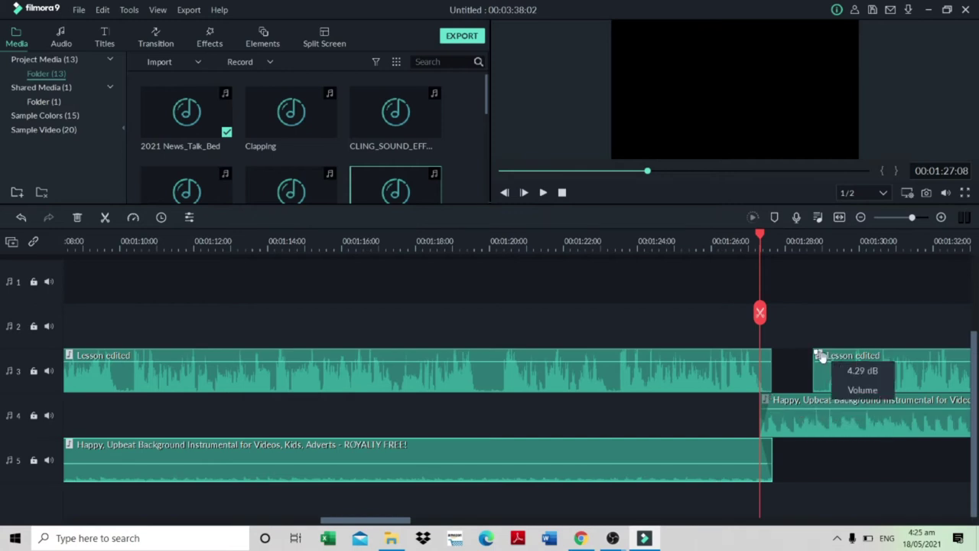
- Split the audio track 4 instrumental at 00:01:28:19, where the voice on audio track 3 resumes
click(835, 245)
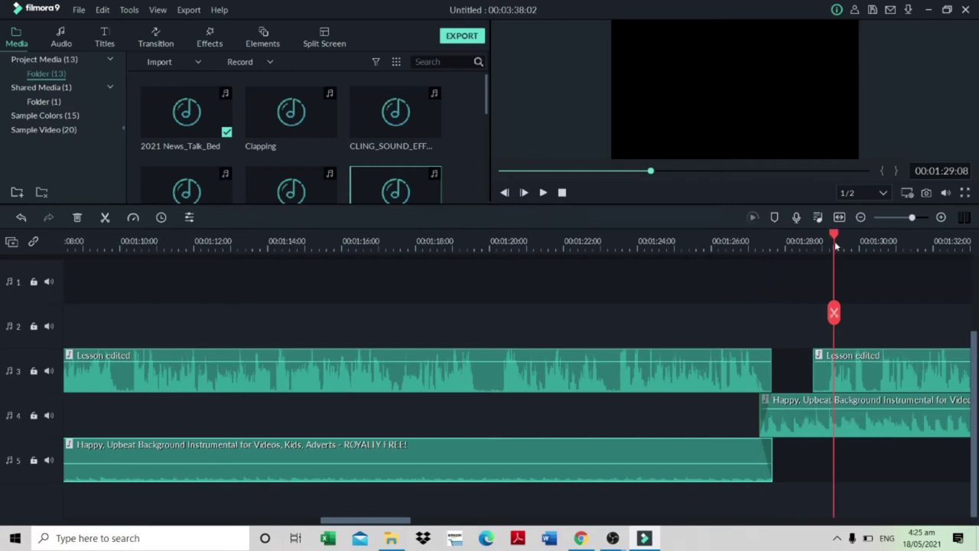
drag(835, 236, 833, 240)
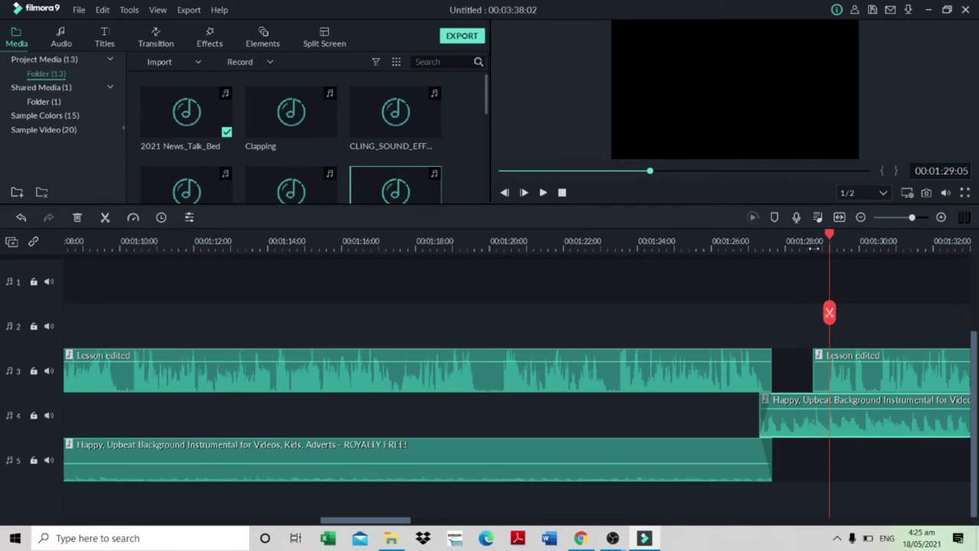
key(Up)
click(813, 314)
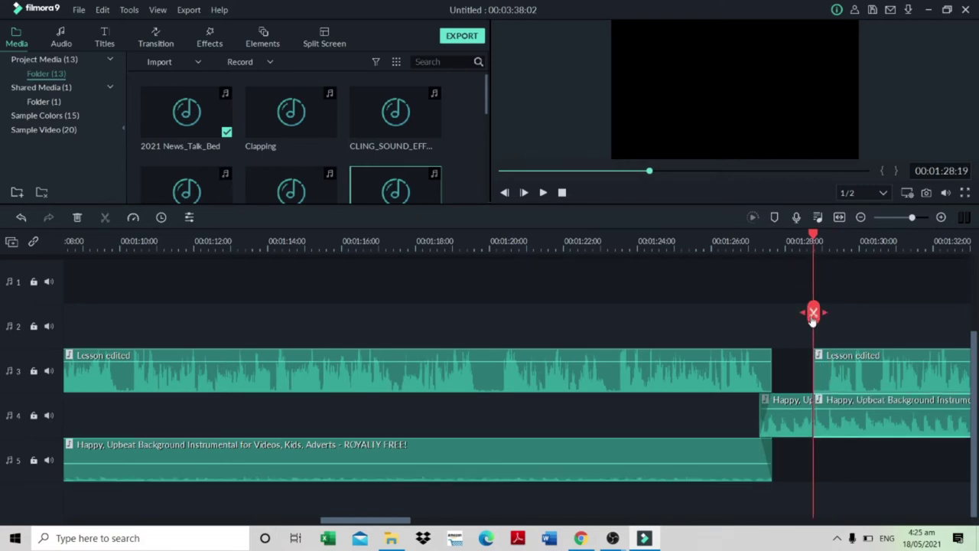
- Move the instrumental's second part to audio track 5, crossfaded with the first, and lower its volume to -15.00 dB
drag(825, 433, 817, 399)
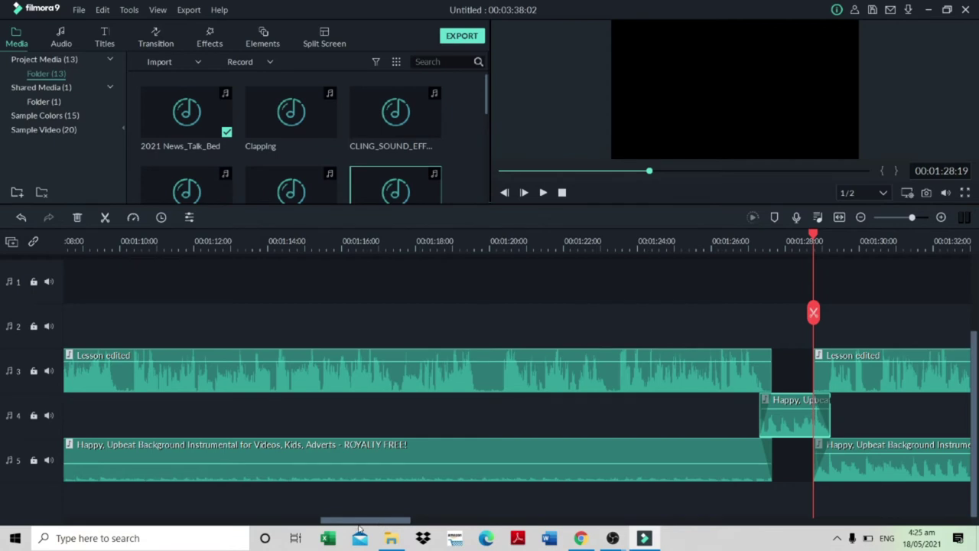
drag(383, 521, 434, 521)
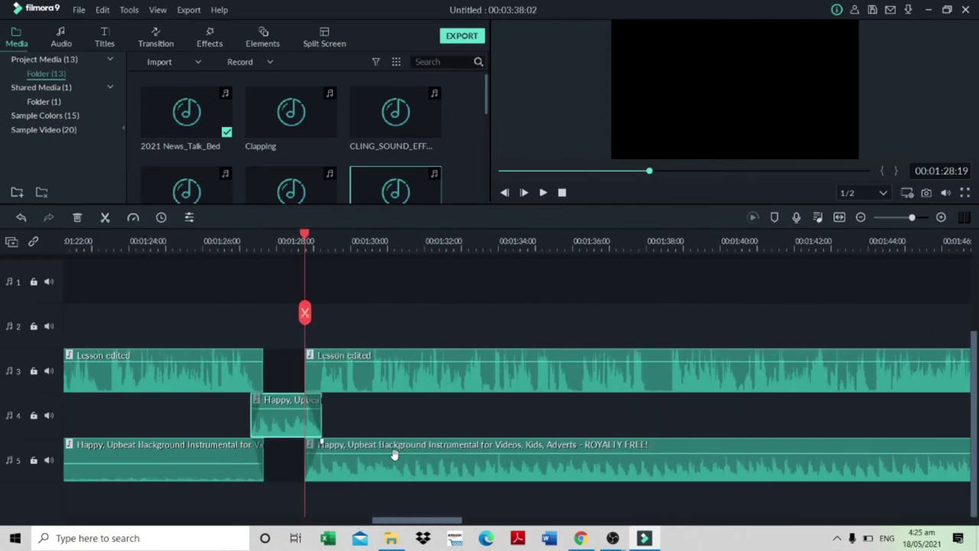
mouse_move(391, 453)
mouse_down()
mouse_move(391, 463)
mouse_move(376, 465)
mouse_up()
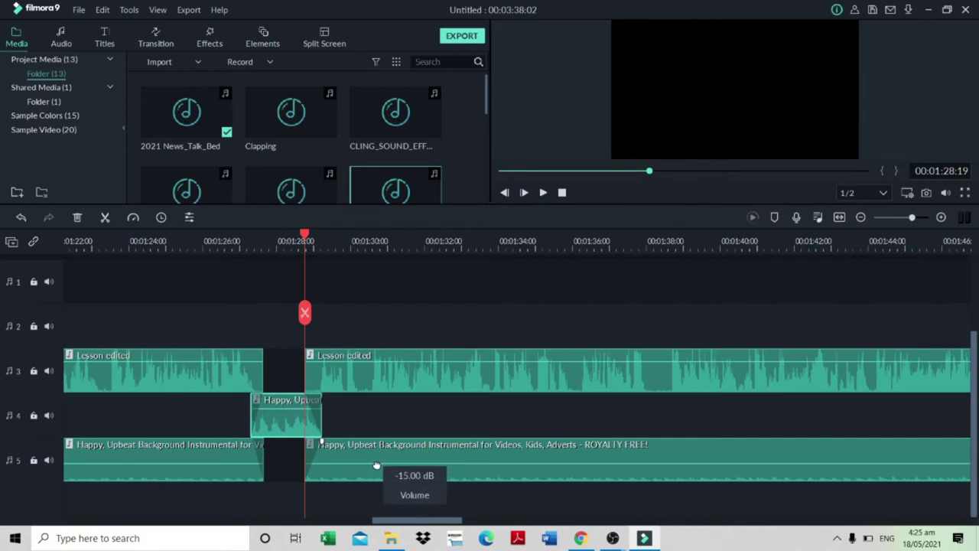
- Play on to 00:01:36:05, split Lesson edited there and shift its second part about 3 seconds later on audio track 3
click(543, 194)
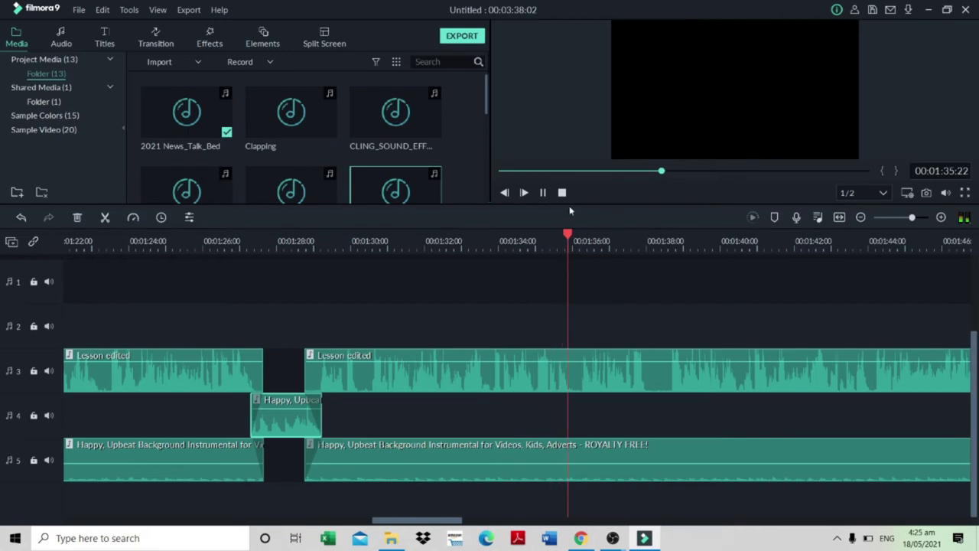
click(528, 239)
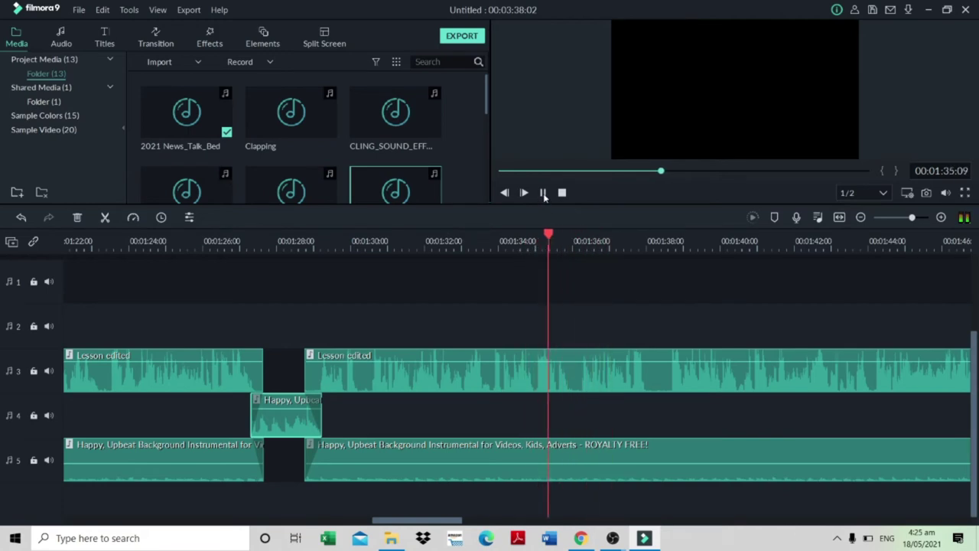
right_click(544, 195)
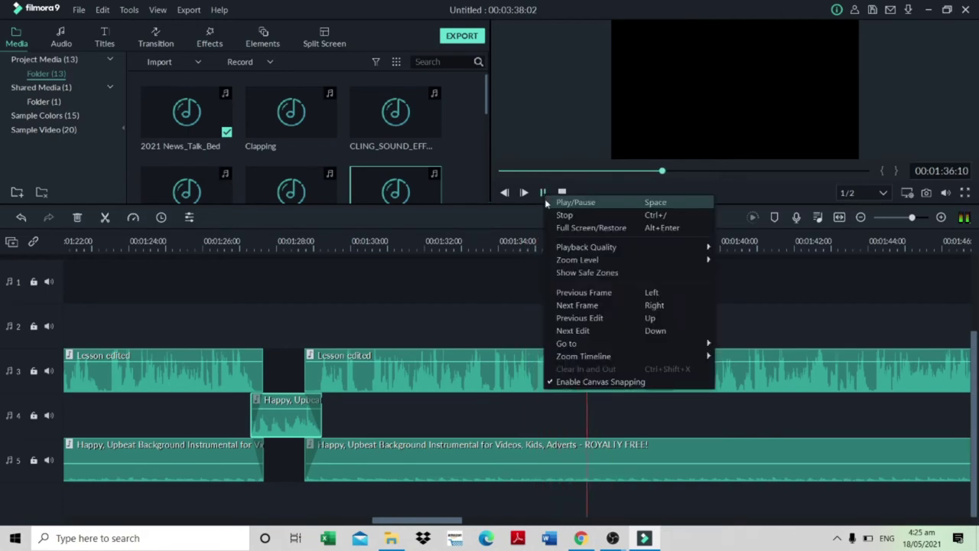
click(521, 253)
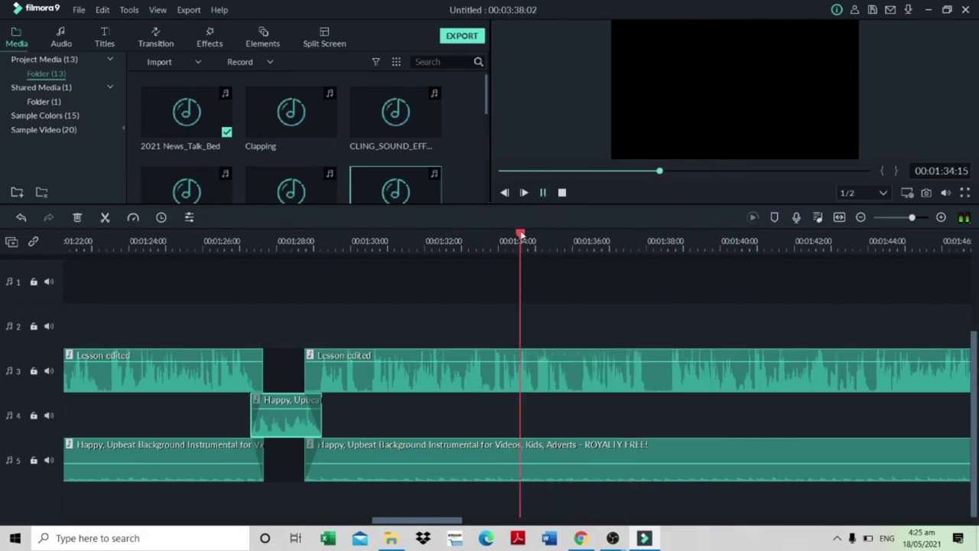
click(544, 194)
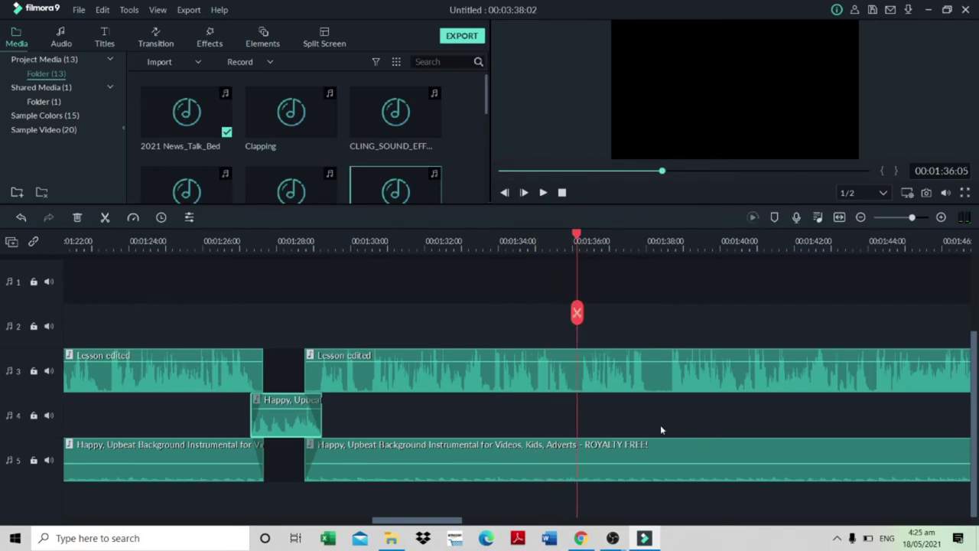
click(579, 314)
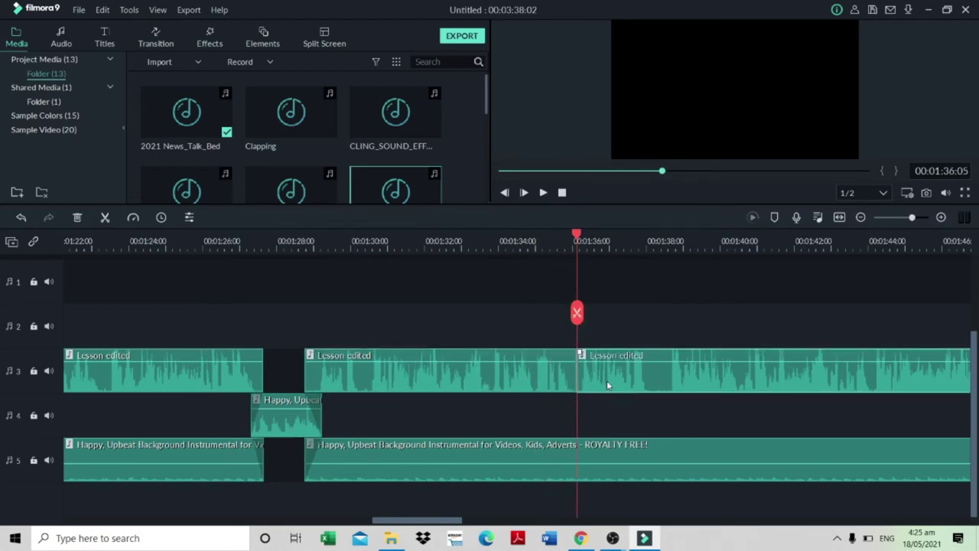
drag(607, 385, 729, 398)
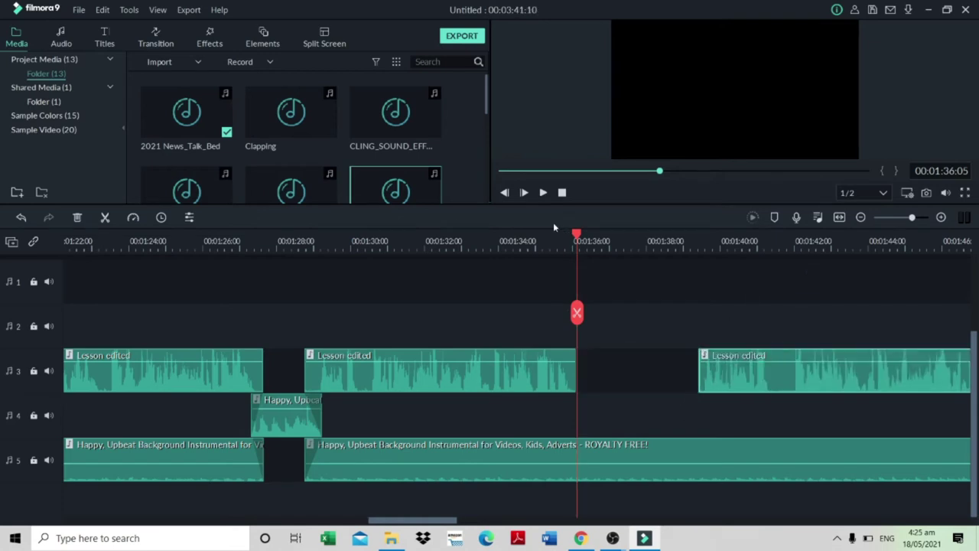
- Play through the new voice gap and split the audio track 5 instrumental at 00:01:38:24, shortly before the voice resumes
click(543, 194)
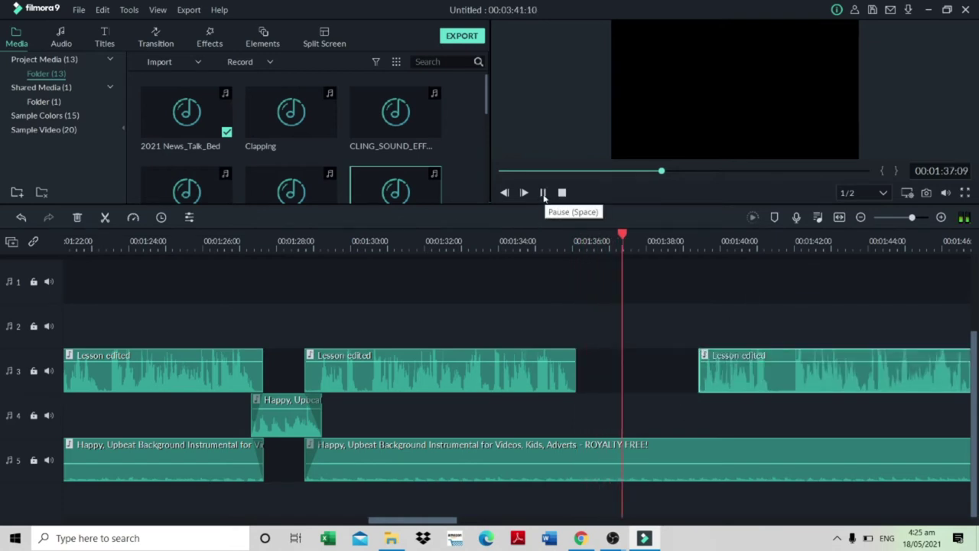
click(544, 193)
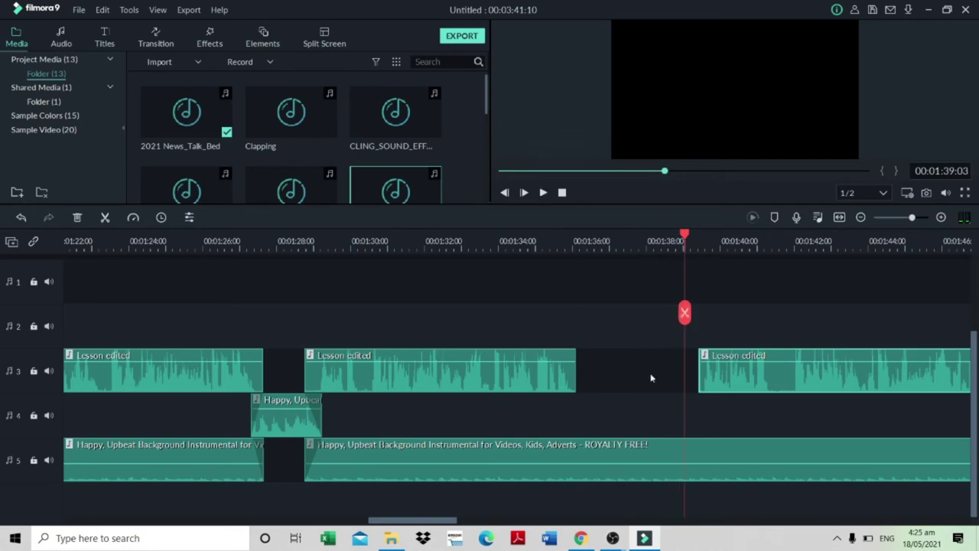
click(682, 470)
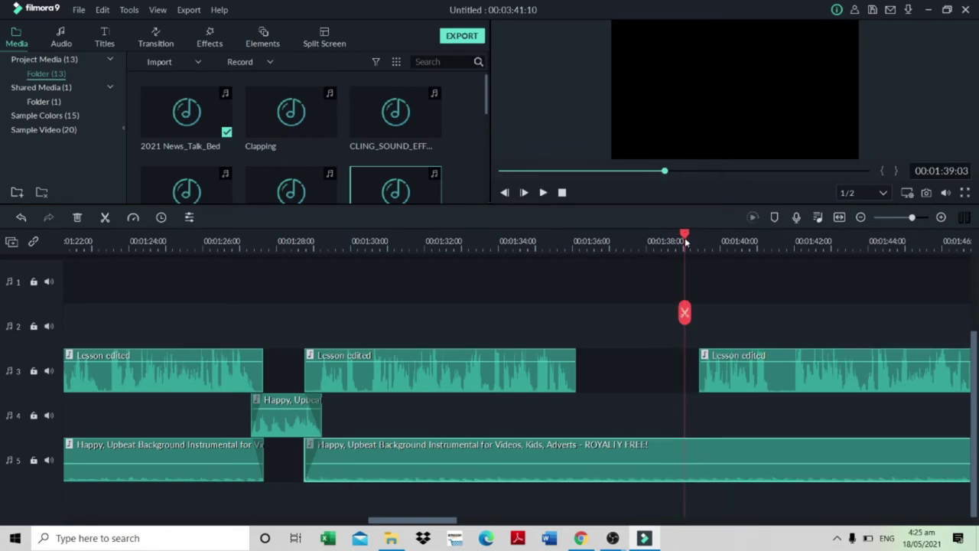
drag(685, 233, 683, 233)
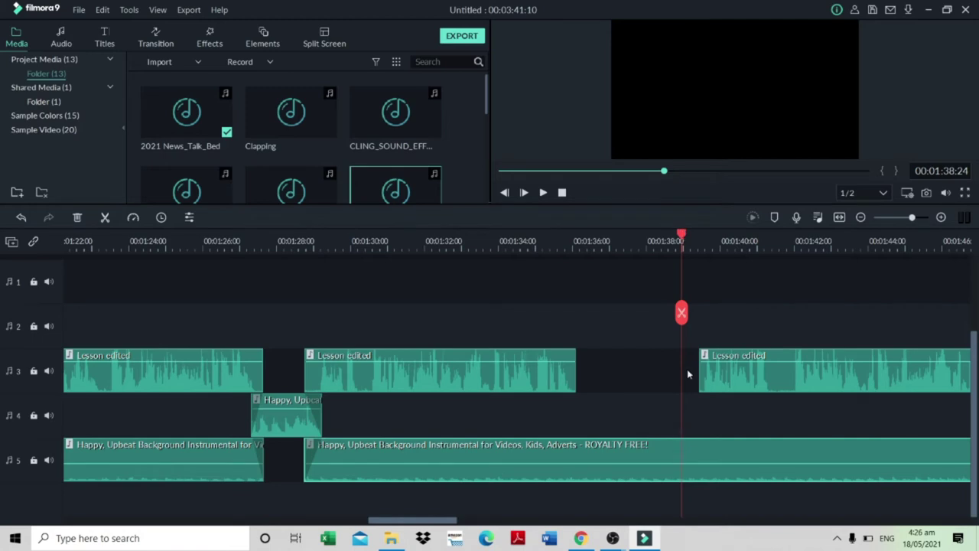
click(684, 321)
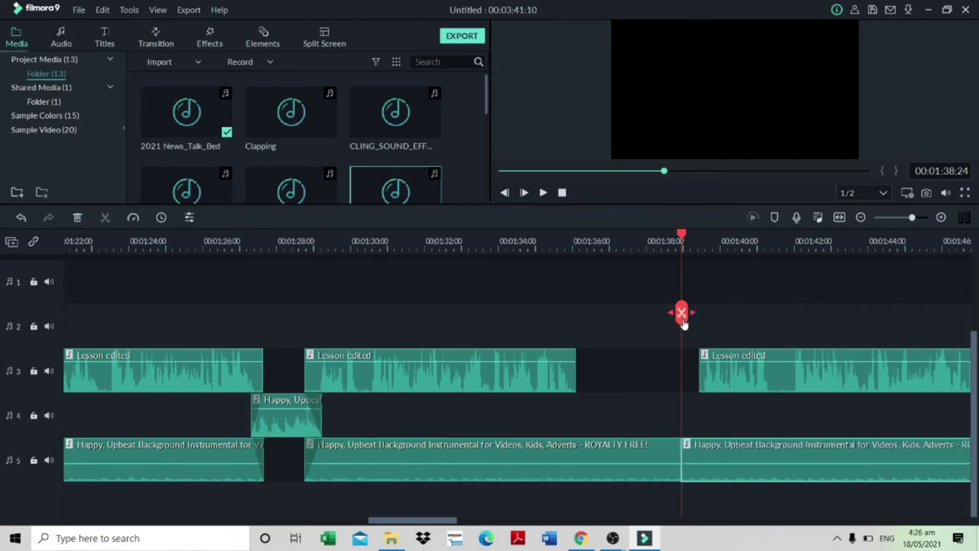
- Split the audio track 5 instrumental at 00:01:35:22 as well, and move the middle part to audio track 4
click(569, 246)
click(559, 449)
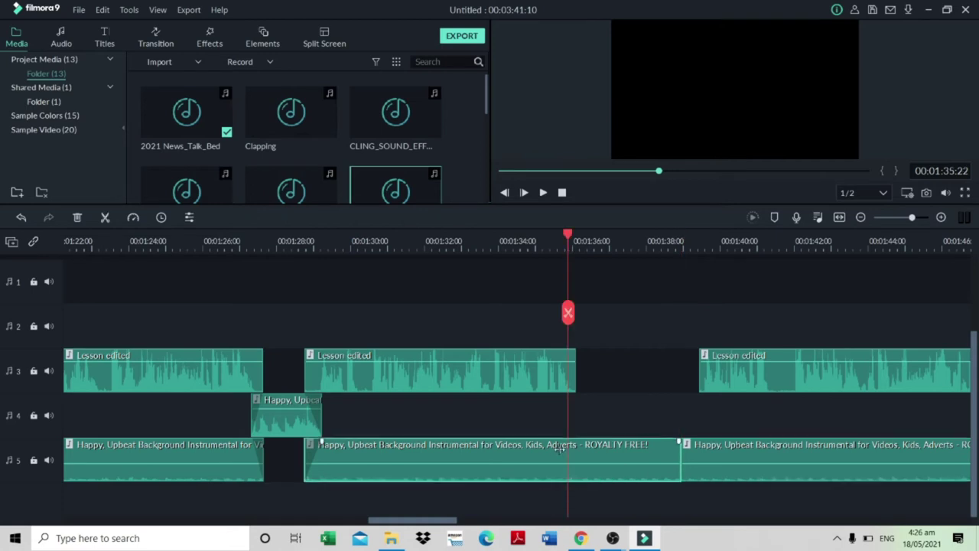
click(570, 316)
drag(583, 451, 585, 417)
key(ctrl+z)
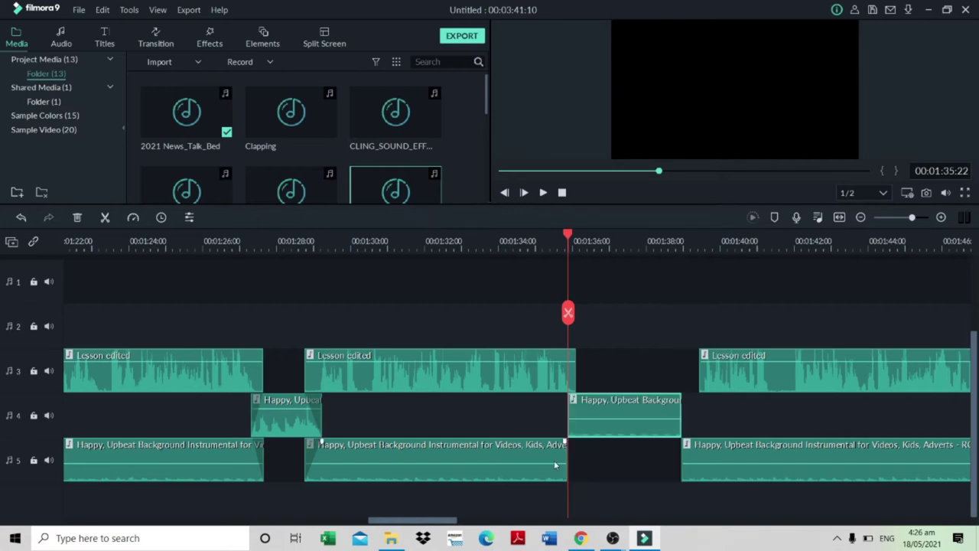
- Extend the first instrumental part on audio track 5 to the end of the voice and crossfade it with the audio track 4 part
drag(564, 453, 576, 453)
click(570, 399)
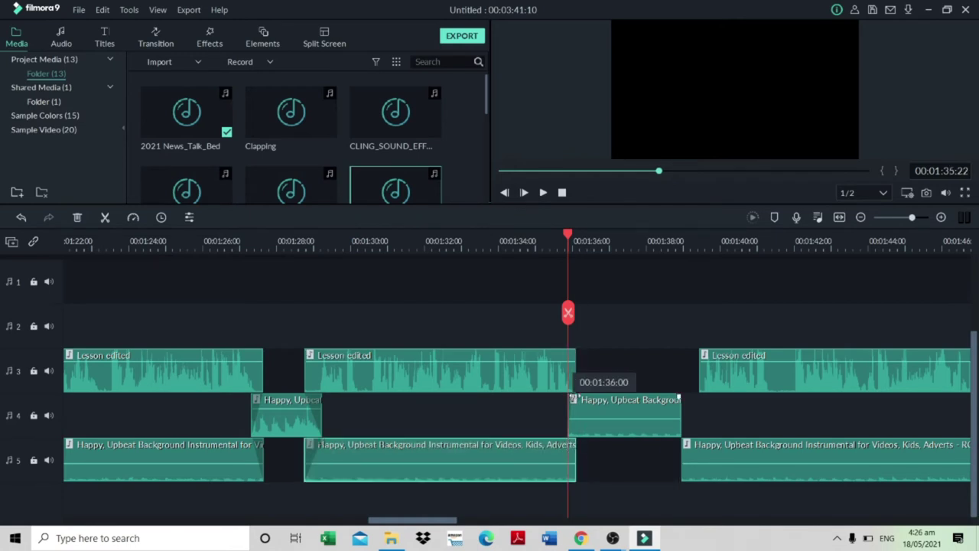
click(605, 490)
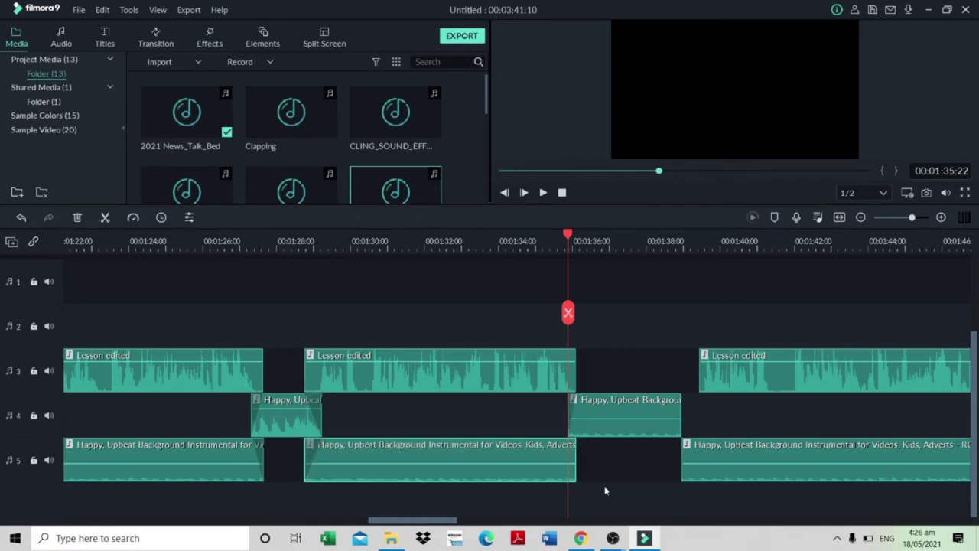
click(583, 419)
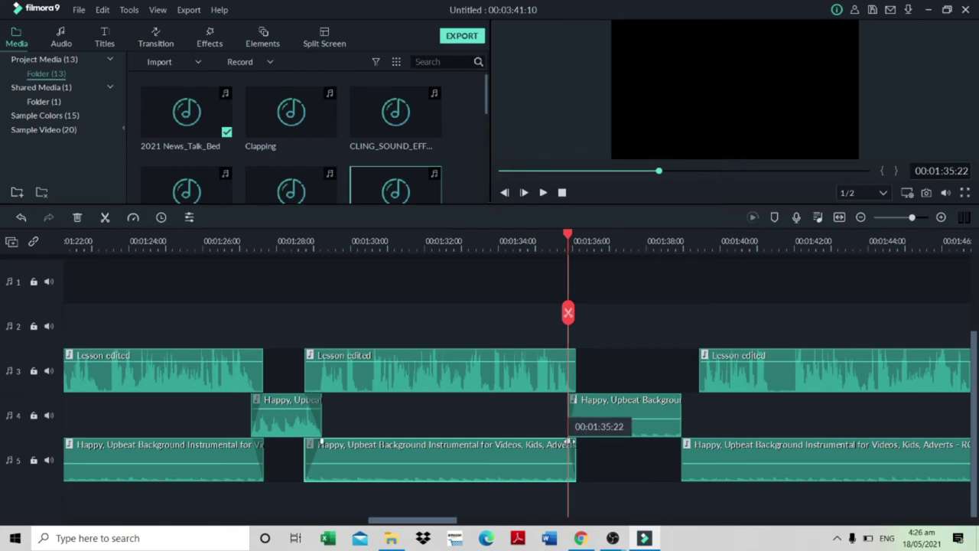
- Extend the audio track 4 part past 00:01:38:24, crossfade it with the following instrumental part, and raise its volume
click(680, 399)
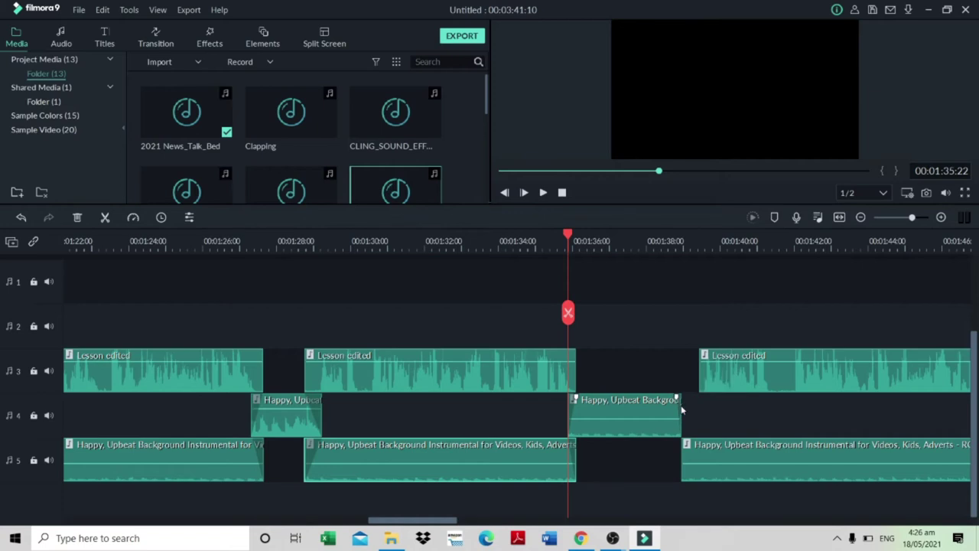
drag(681, 407, 693, 408)
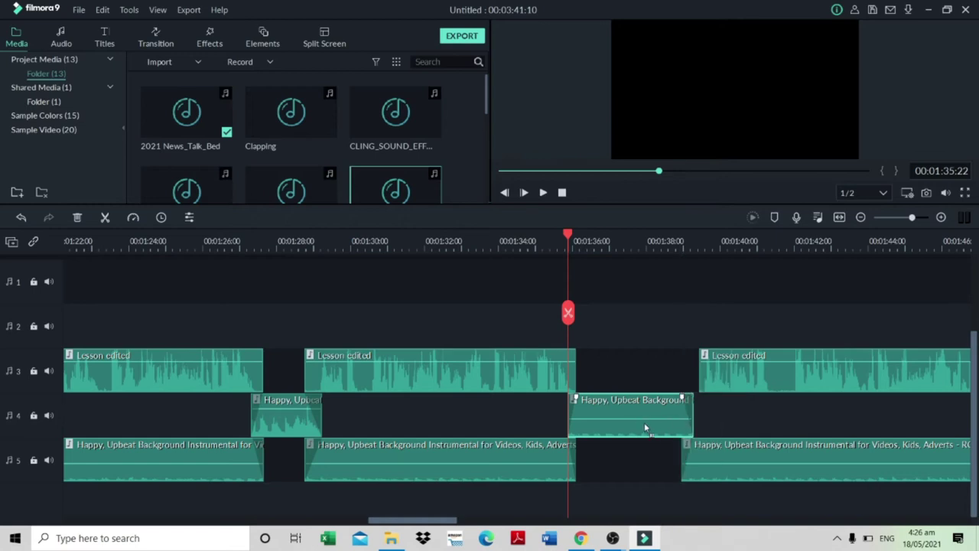
drag(644, 420, 639, 411)
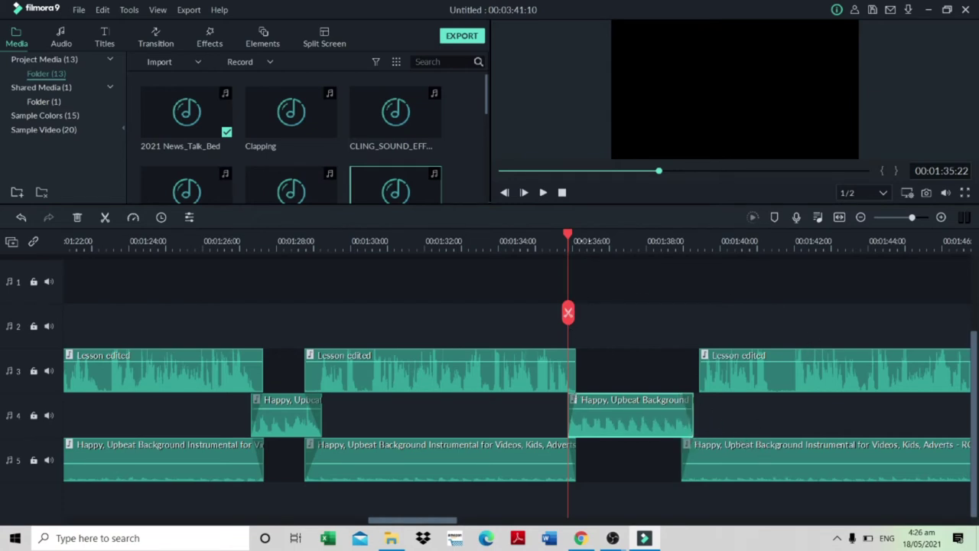
- Shift the Lesson edited part after the gap earlier to start at 00:01:38:24, and play on to 00:02:04:02
drag(733, 361, 710, 391)
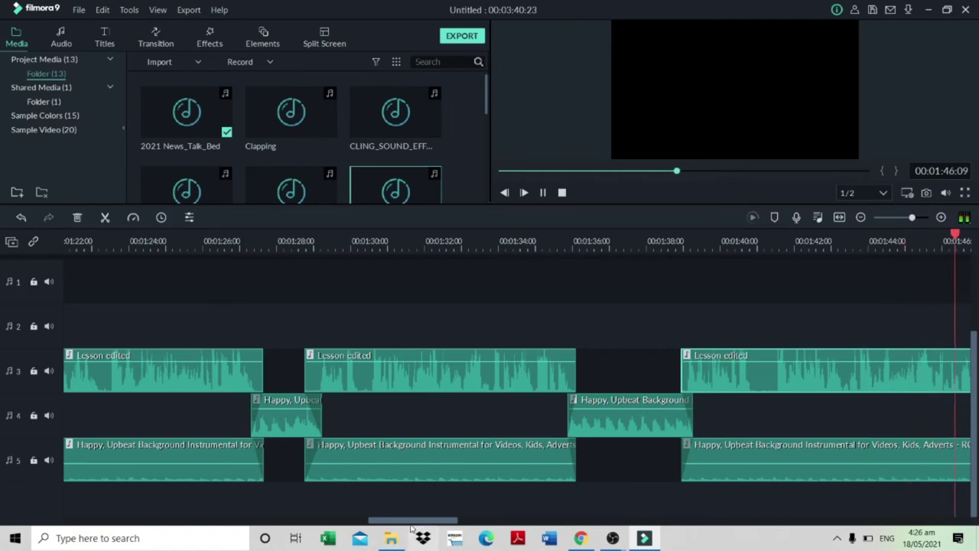
drag(419, 523, 459, 523)
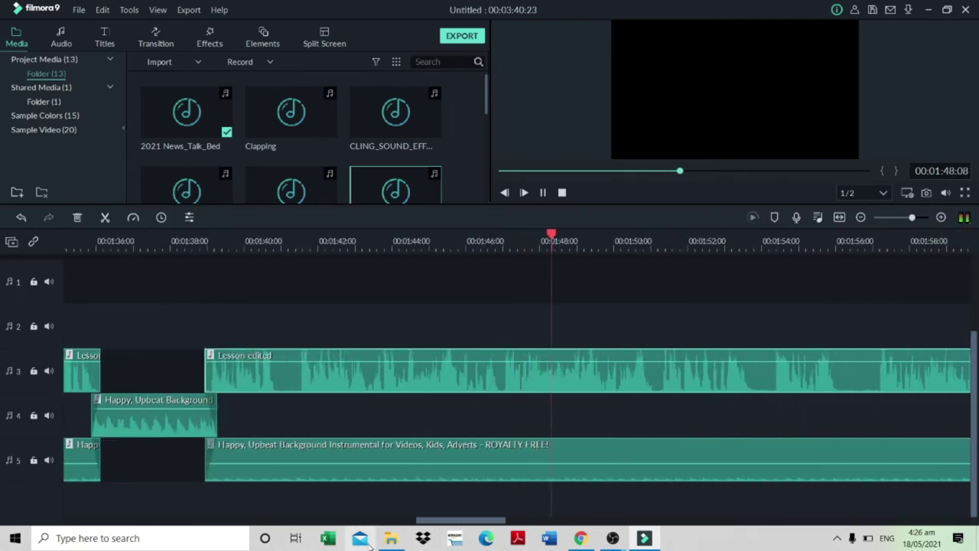
mouse_move(391, 538)
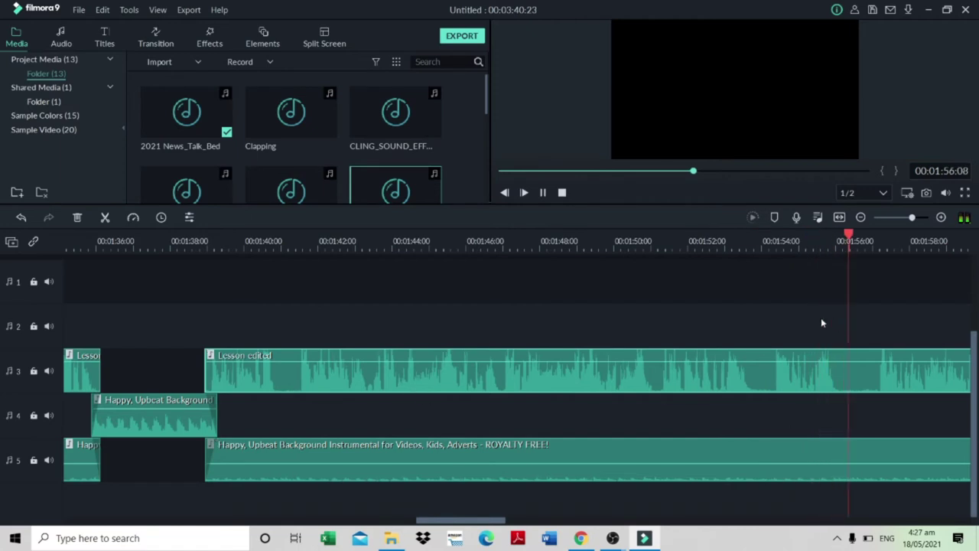
click(543, 194)
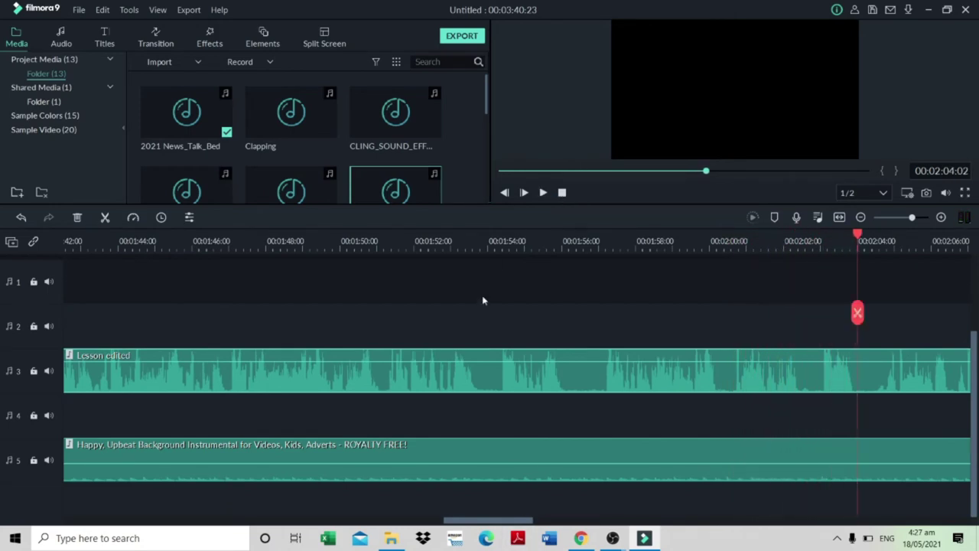
- Add the CLING_SOUND_EFFECTS clip to audio track 4, starting just before 00:02:04:02 at the end of the spoken phrase
drag(892, 359, 838, 432)
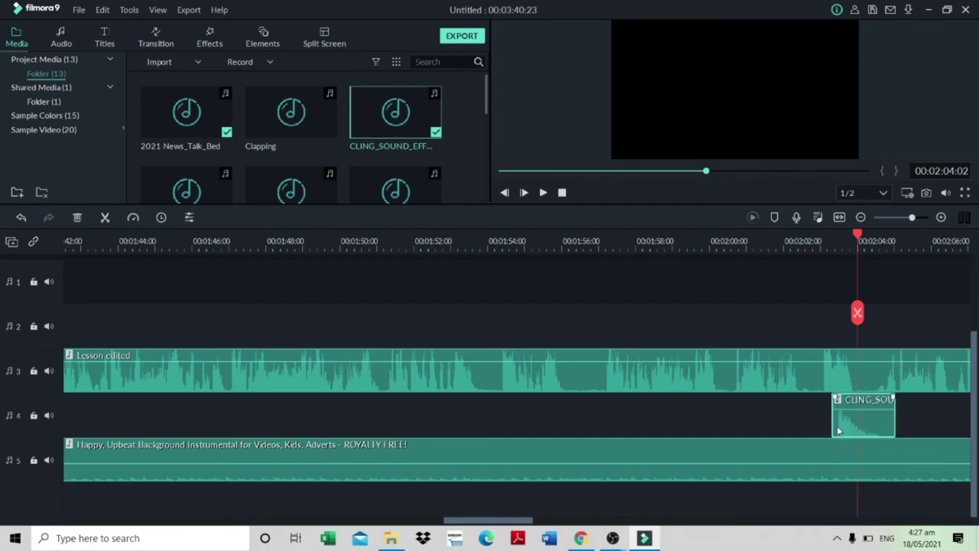
click(941, 218)
click(869, 430)
drag(872, 431, 907, 433)
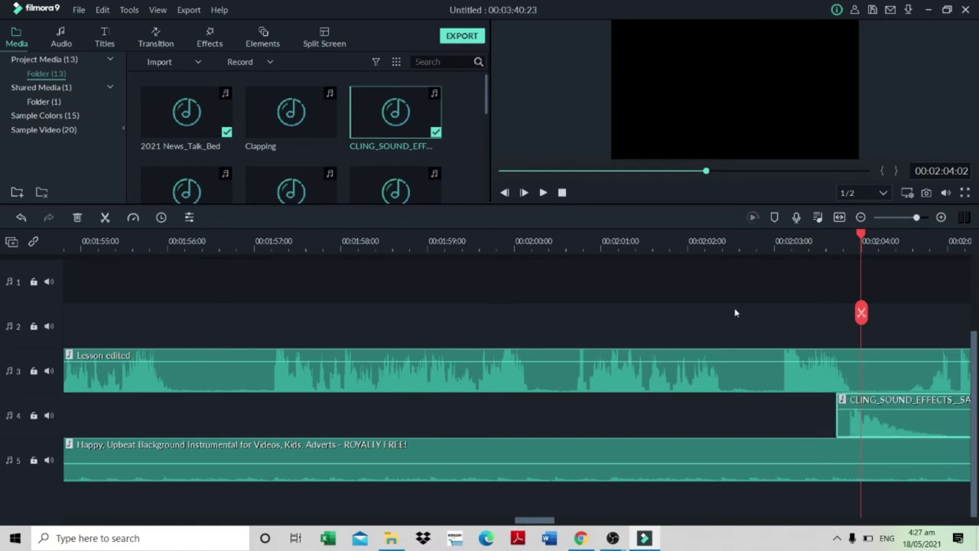
- Play back the voice from just before the cling sound effect and locate the pause at 00:02:21:06
click(712, 242)
click(542, 193)
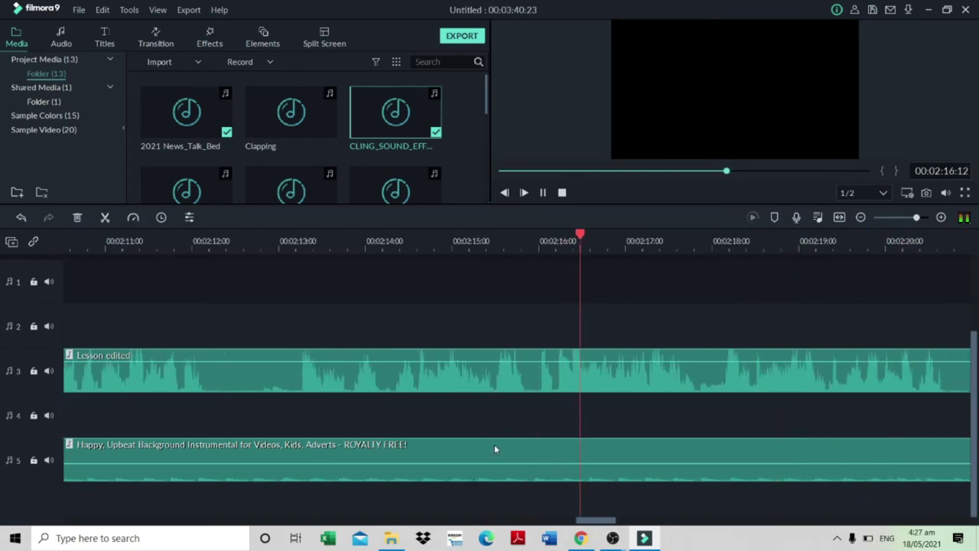
right_click(546, 196)
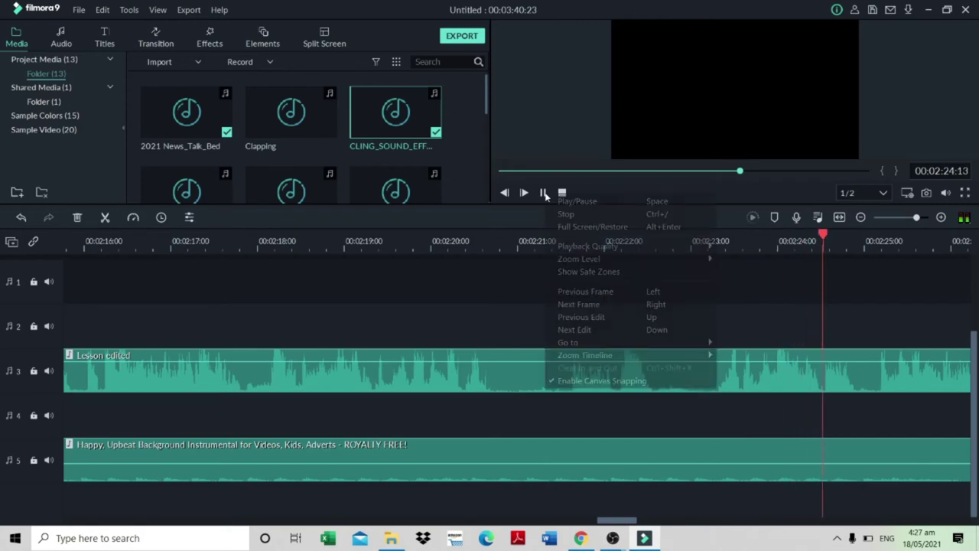
click(414, 232)
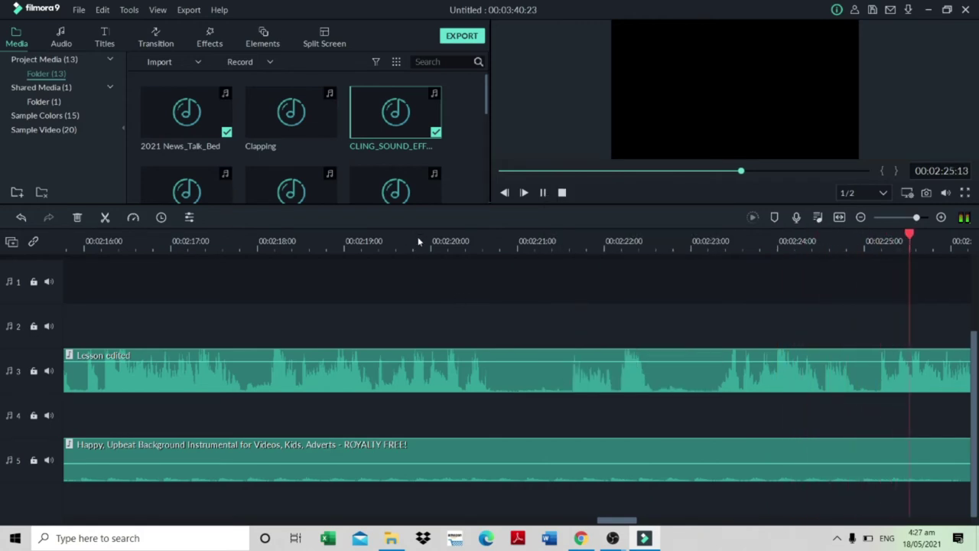
click(542, 193)
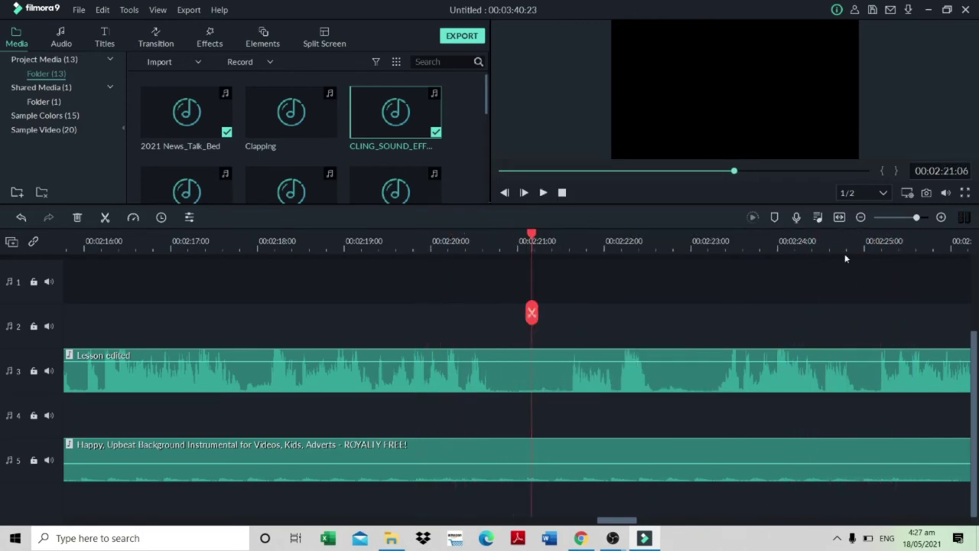
- Replay the lesson from 00:02:02:21 and split the Lesson edited clip on audio track 3 at 00:02:21:05
click(861, 218)
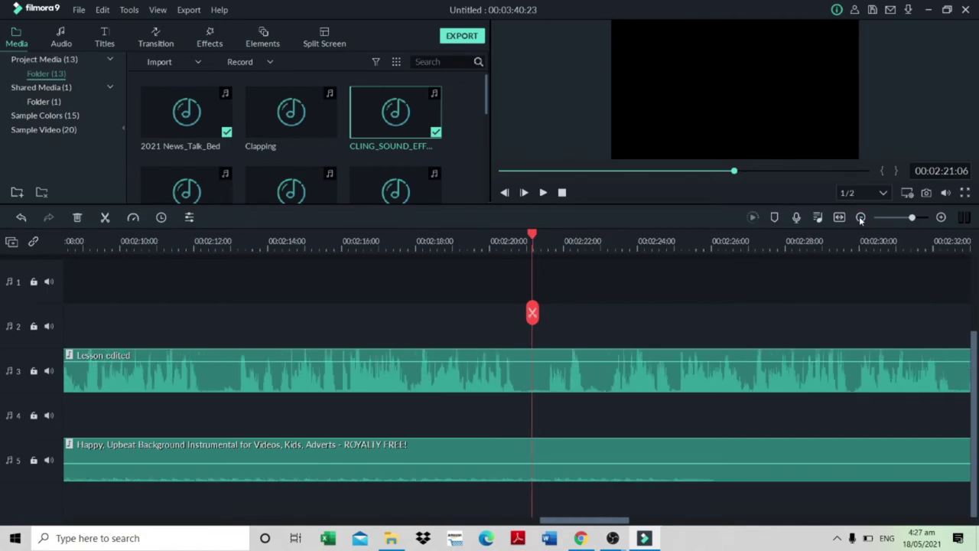
click(860, 218)
click(298, 265)
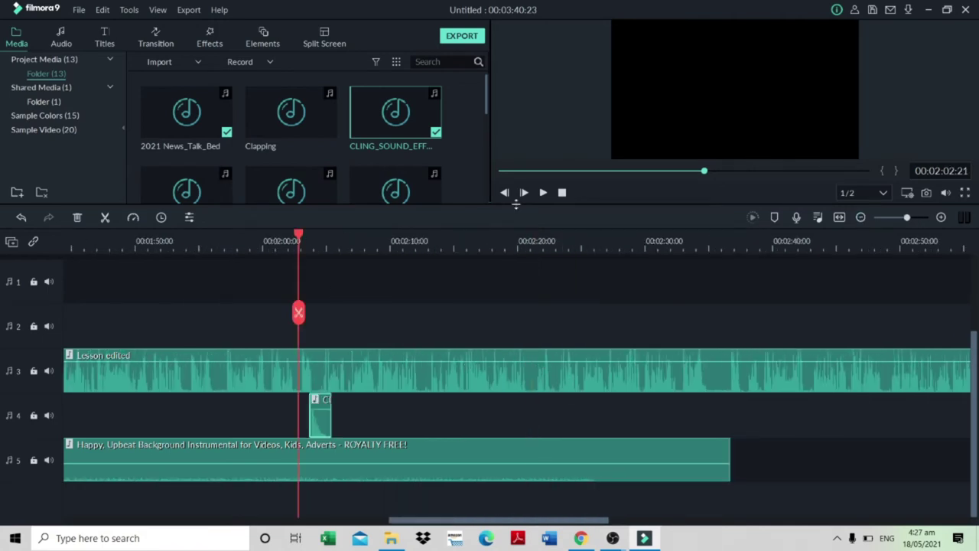
click(545, 192)
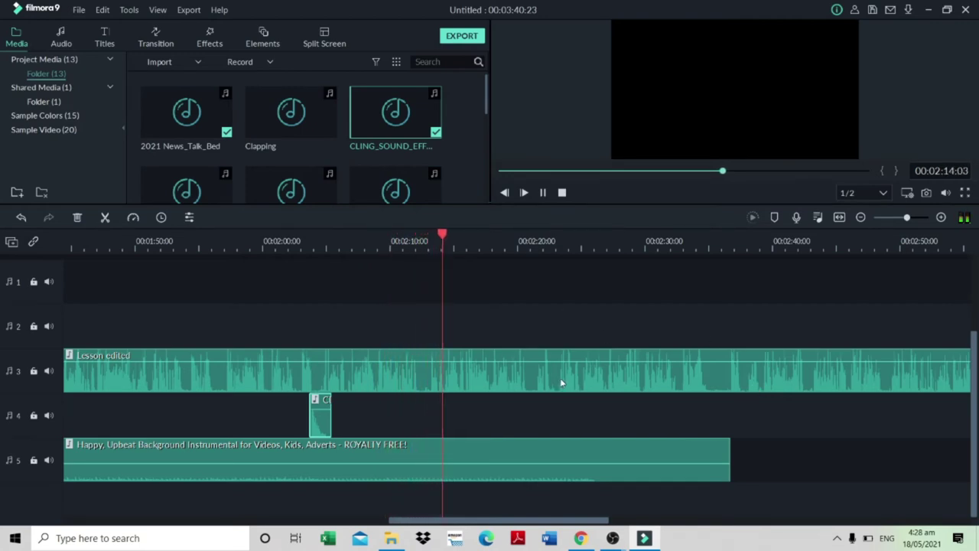
mouse_move(547, 364)
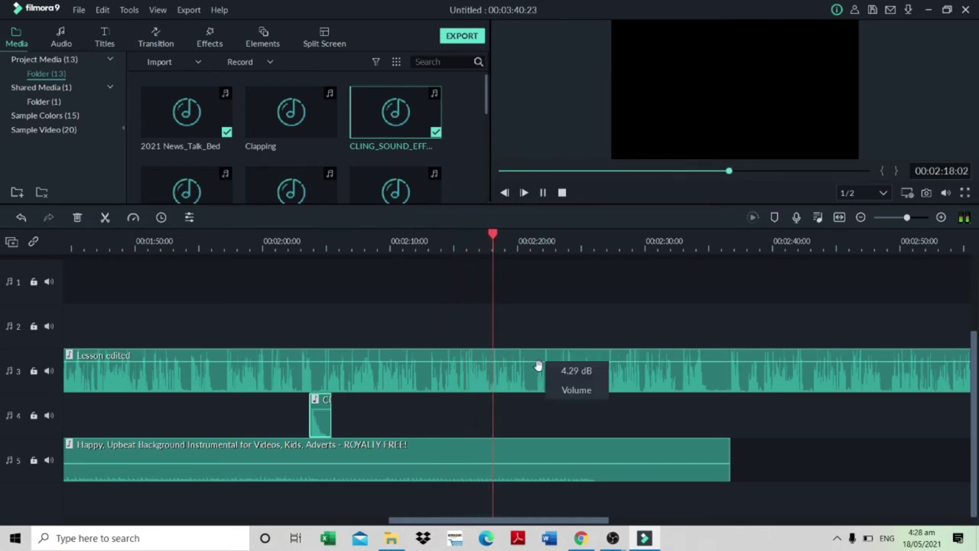
click(544, 193)
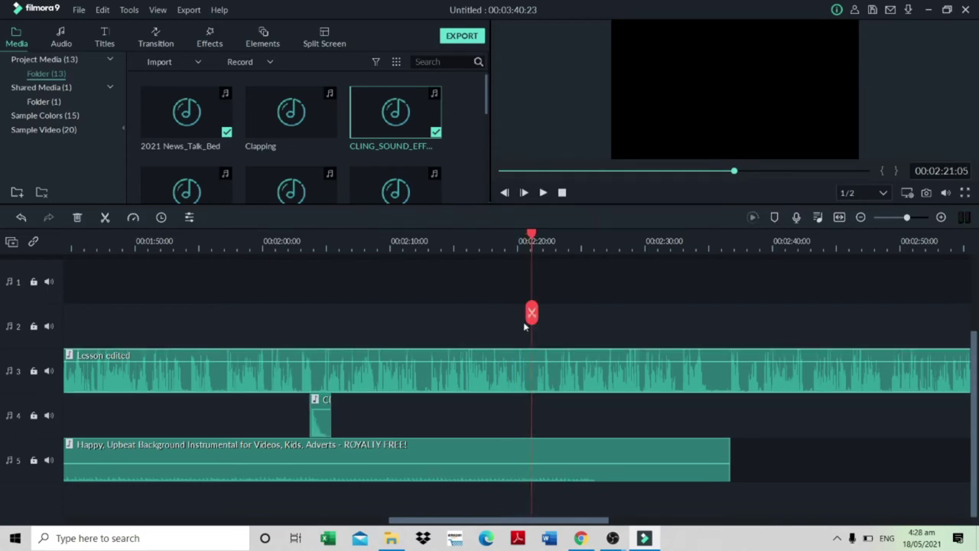
click(531, 312)
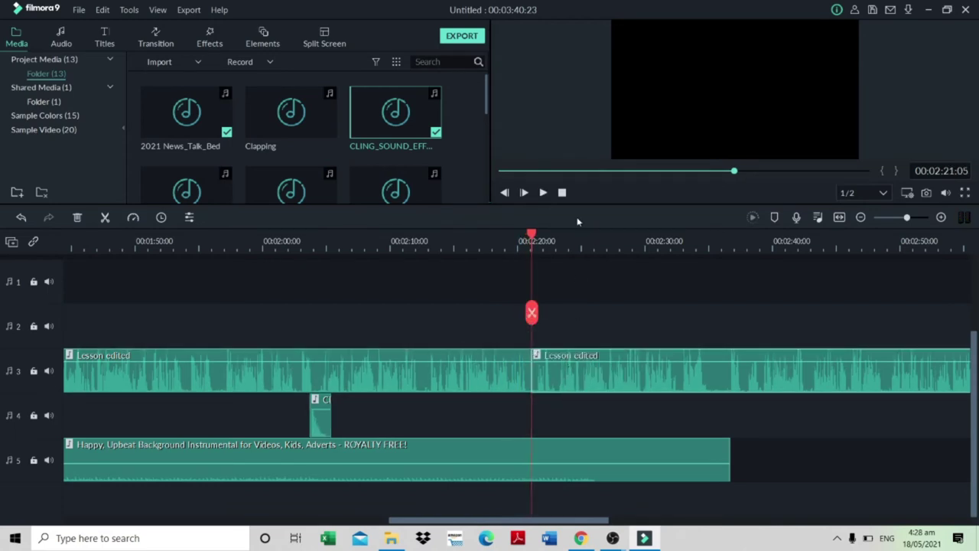
- Split the Lesson edited clip again at 00:02:29:20 and ripple delete the section between the two cuts
click(545, 192)
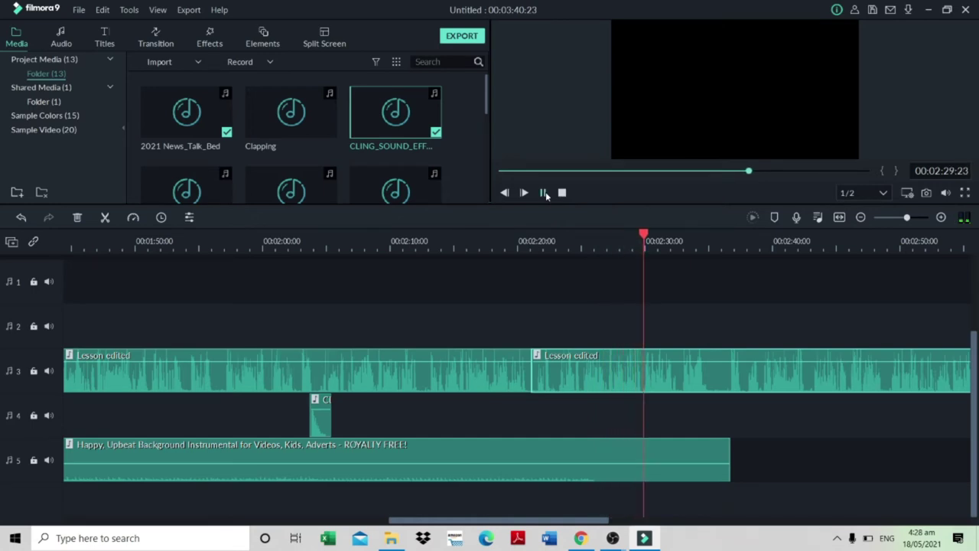
click(544, 193)
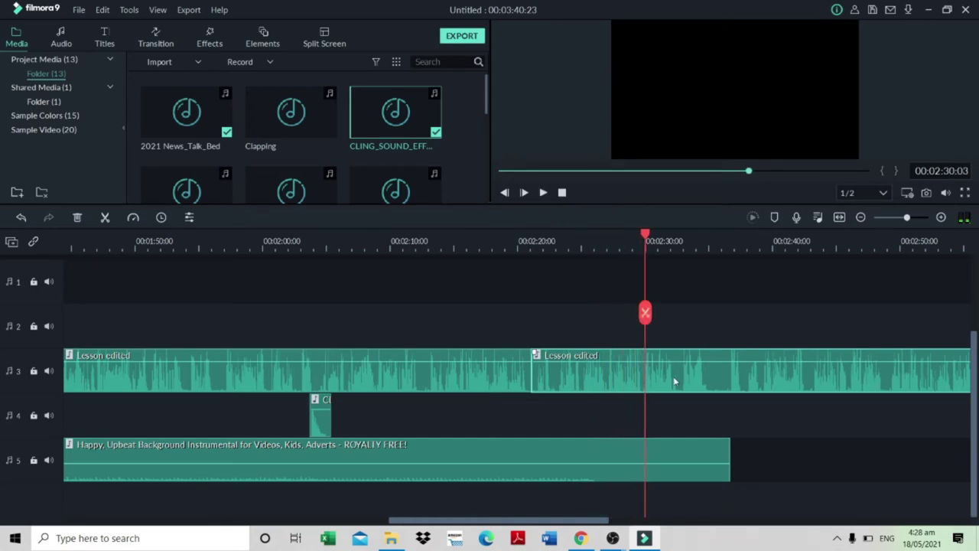
click(943, 218)
drag(647, 240, 640, 243)
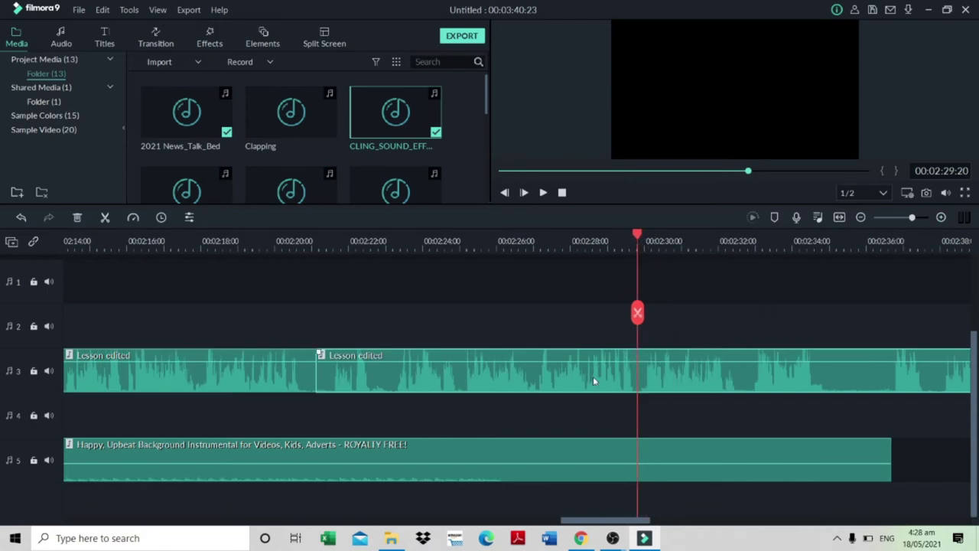
click(636, 320)
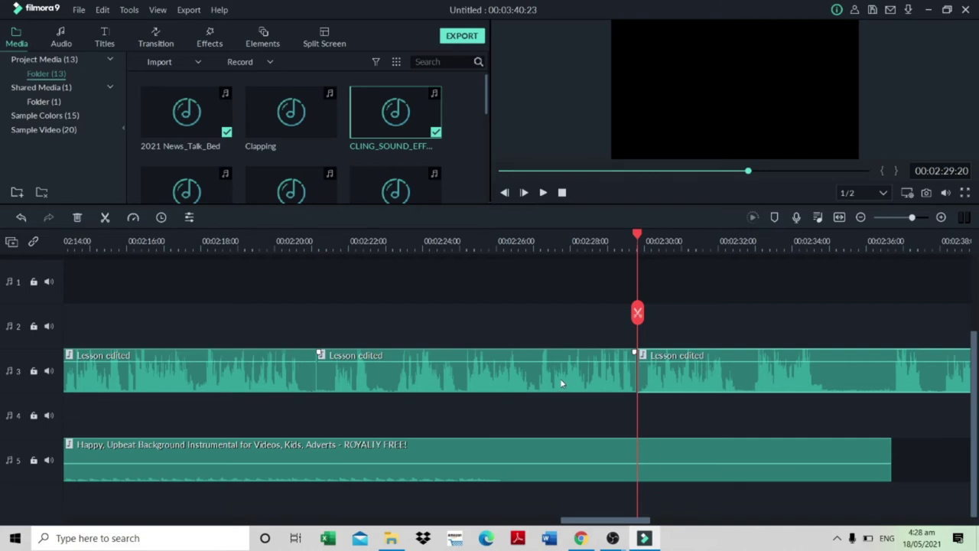
click(639, 314)
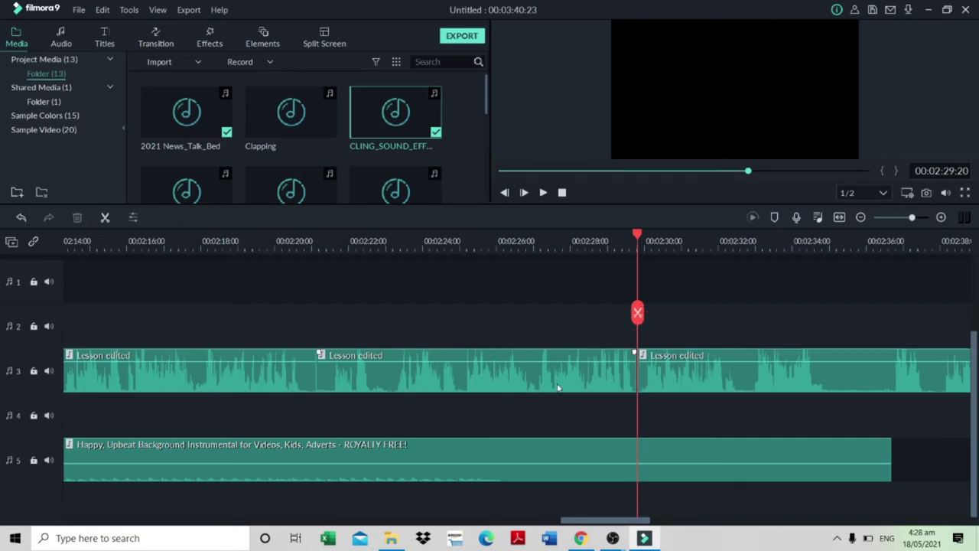
click(559, 387)
key(Delete)
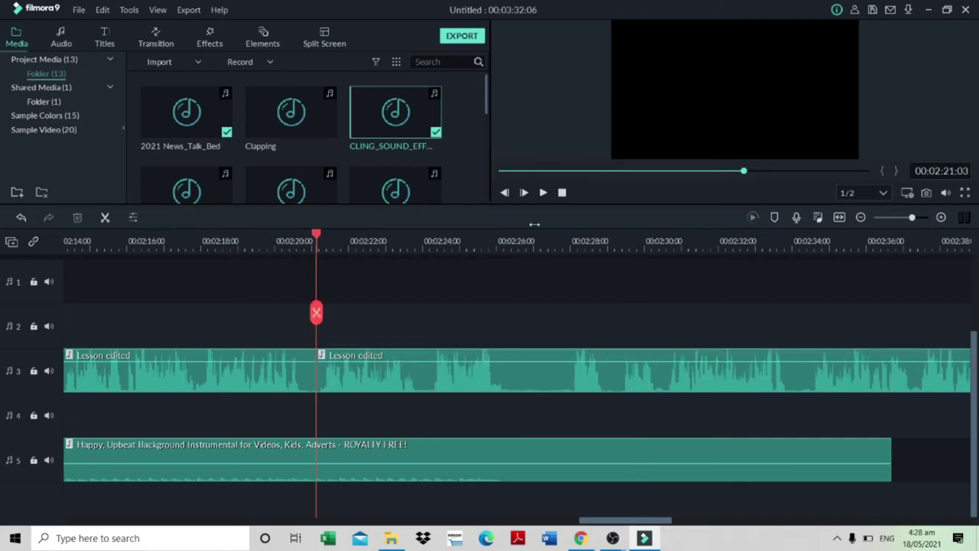
- Cut the background instrumental on audio track 5 in the pause at about 00:02:26:15, delete the remainder, and fade out its end
click(544, 193)
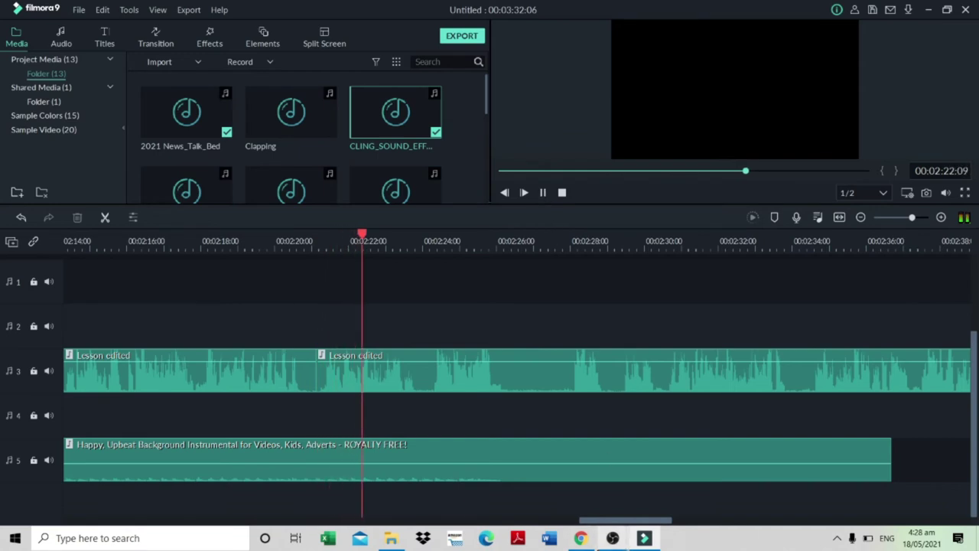
mouse_move(612, 538)
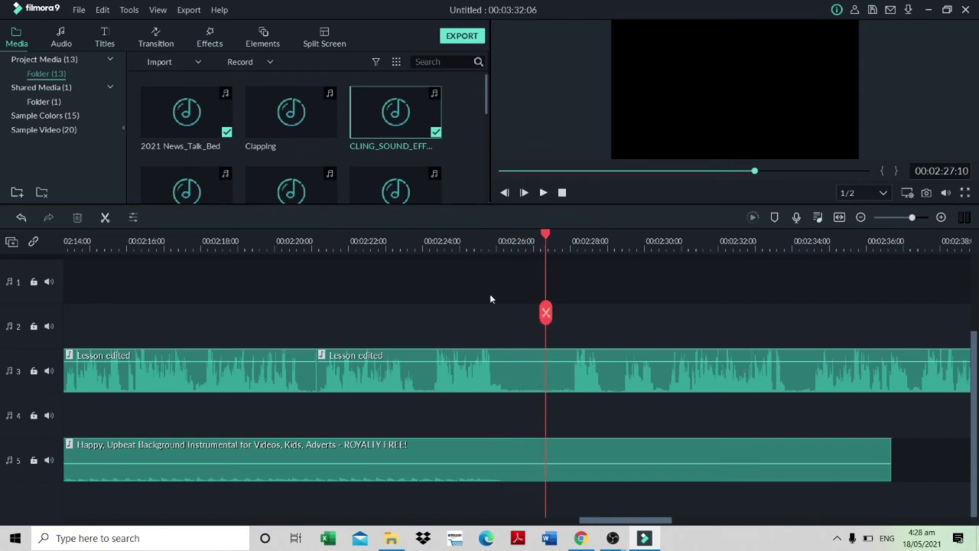
click(465, 241)
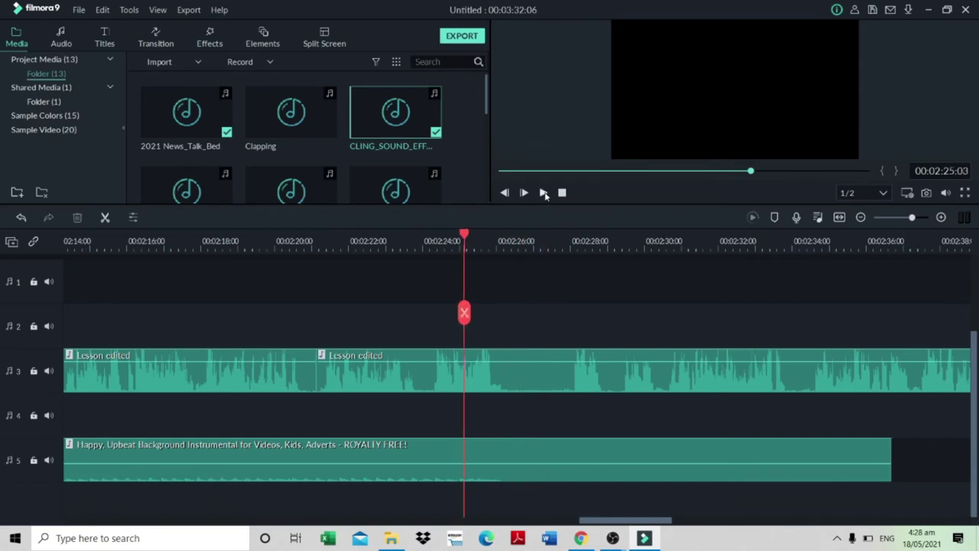
click(544, 194)
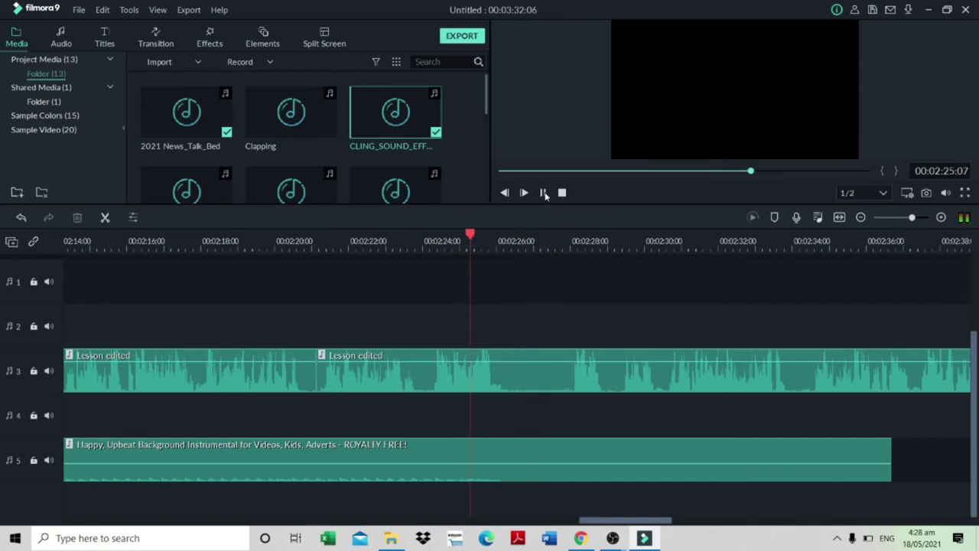
click(508, 479)
click(520, 317)
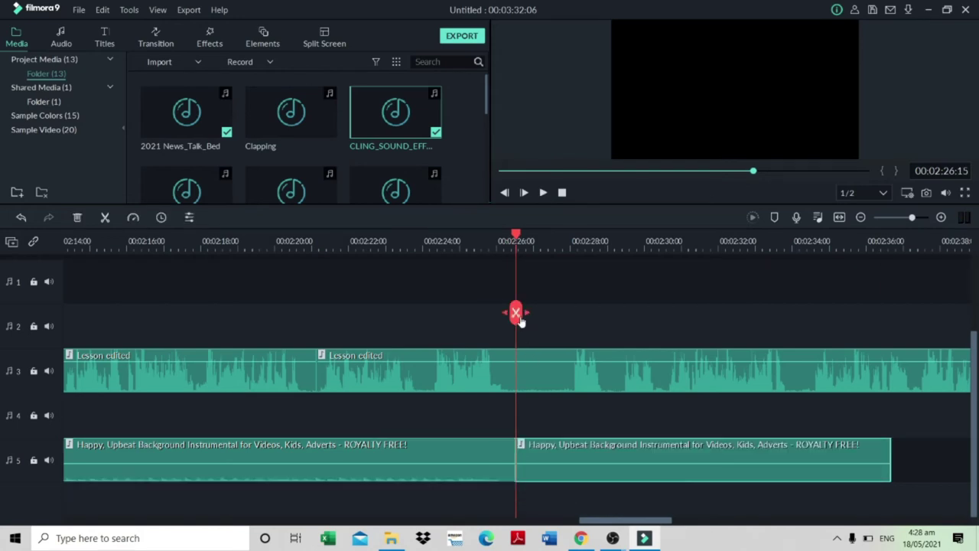
key(Delete)
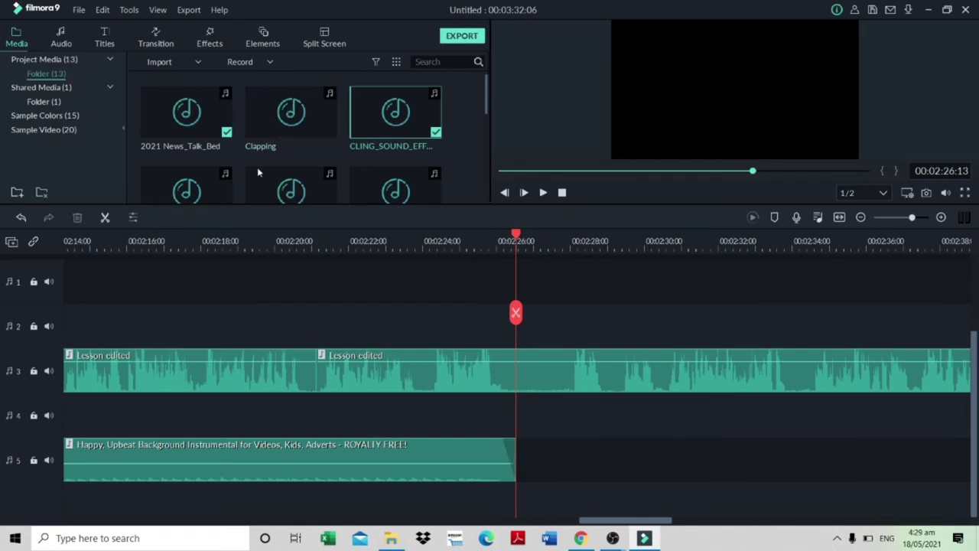
- Add the Happy, Upbeat Background Instrumental clip to audio track 4, overlapping the faded end of the track 5 part, and play the transition
scroll(376, 146, down, 3)
scroll(387, 136, up, 3)
scroll(425, 145, down, 3)
drag(376, 85, 493, 410)
click(472, 260)
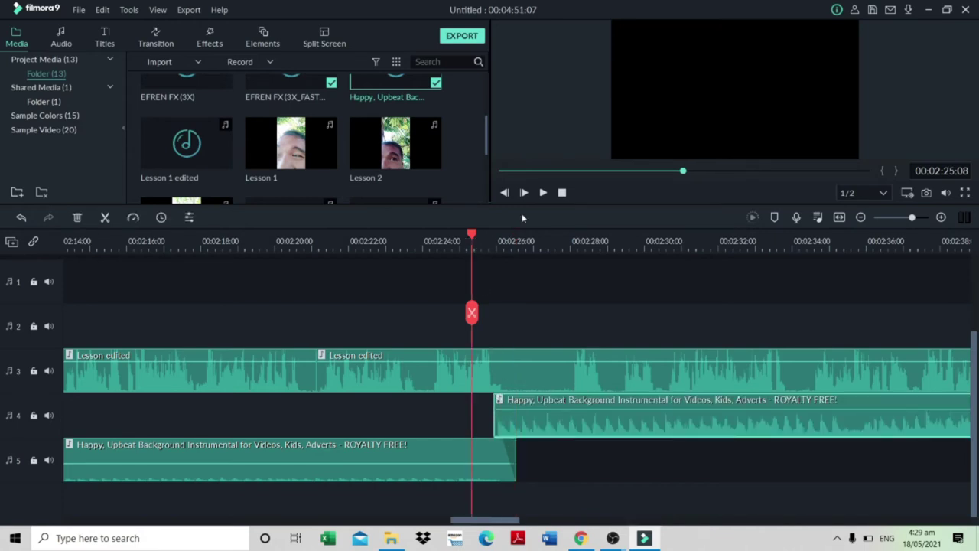
click(543, 194)
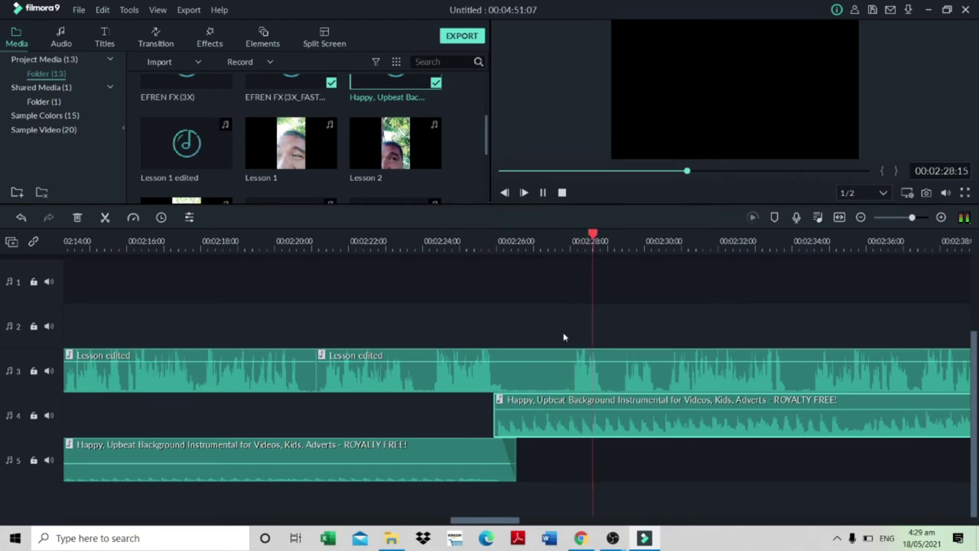
- Split the Lesson edited clip at 00:02:27:03 and shift the following voice part to start at about 00:02:35:19
drag(539, 230, 556, 312)
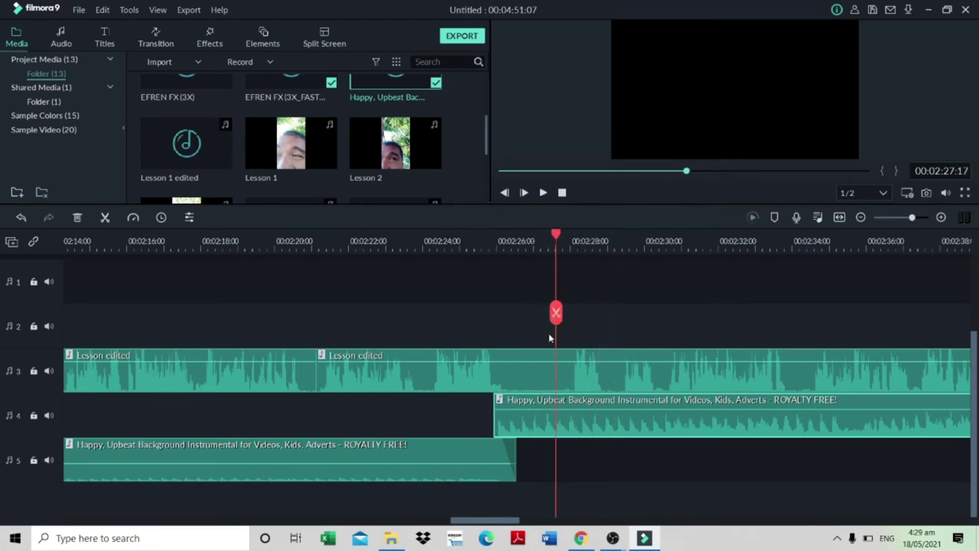
click(539, 245)
click(552, 373)
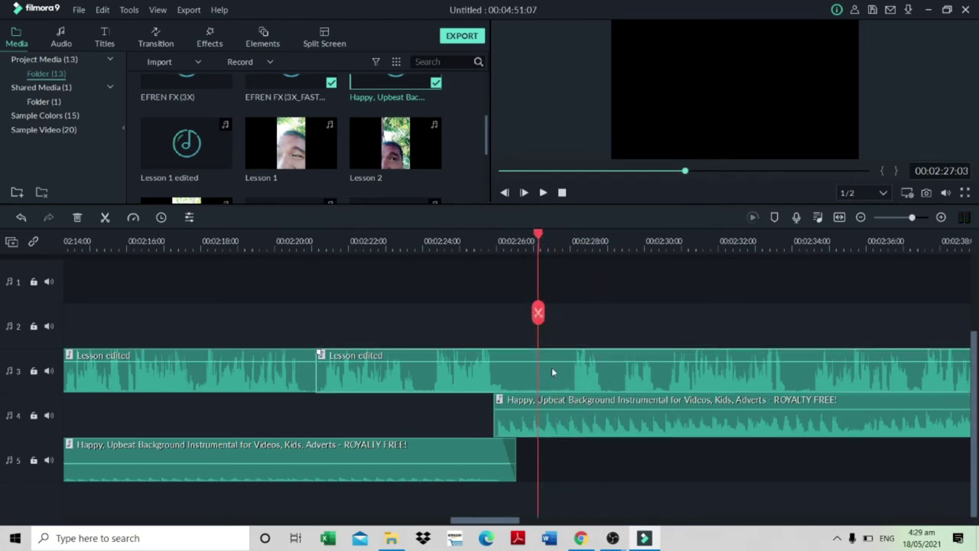
click(539, 316)
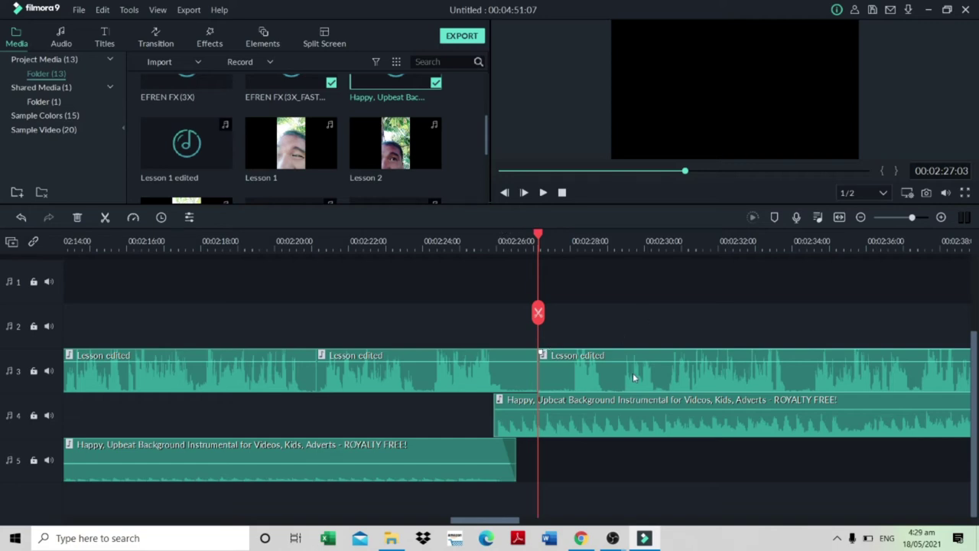
drag(632, 373, 963, 258)
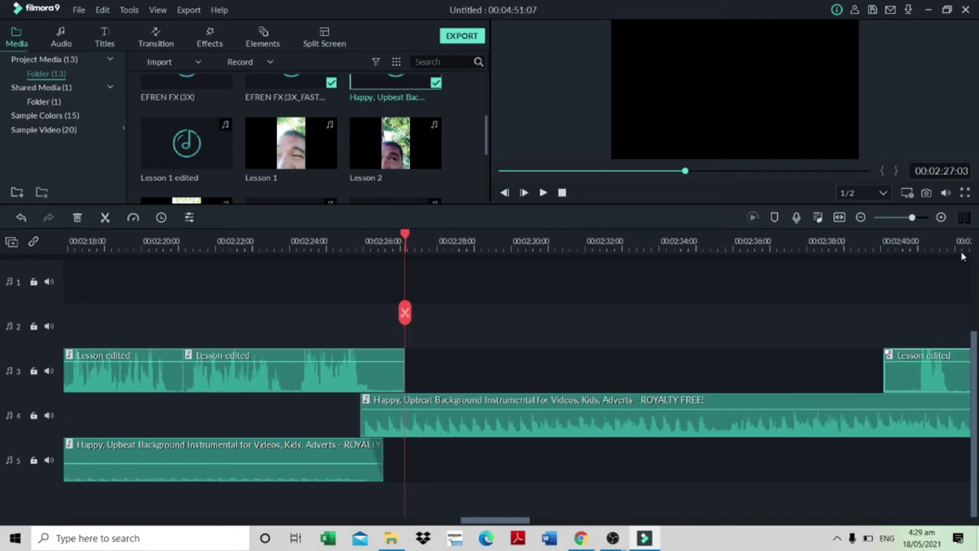
click(860, 218)
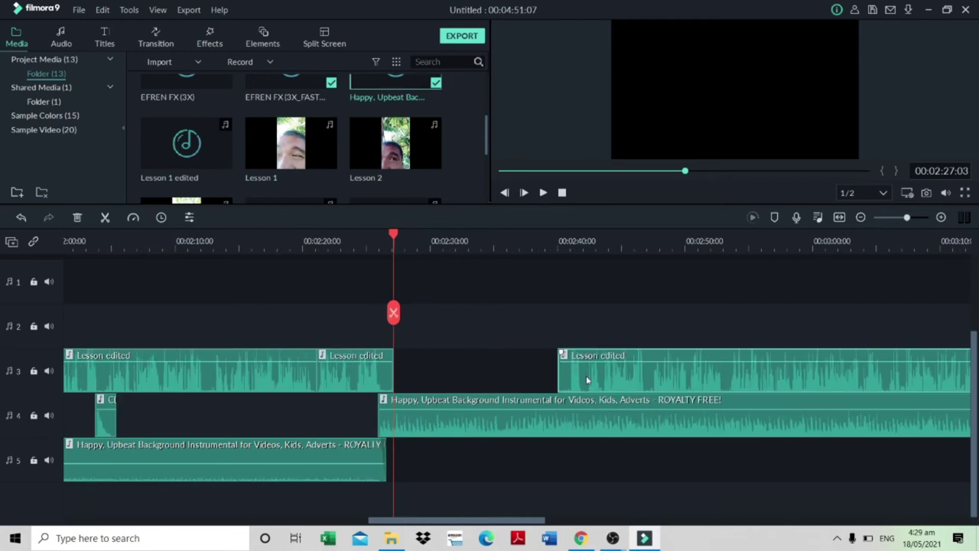
drag(596, 382, 540, 390)
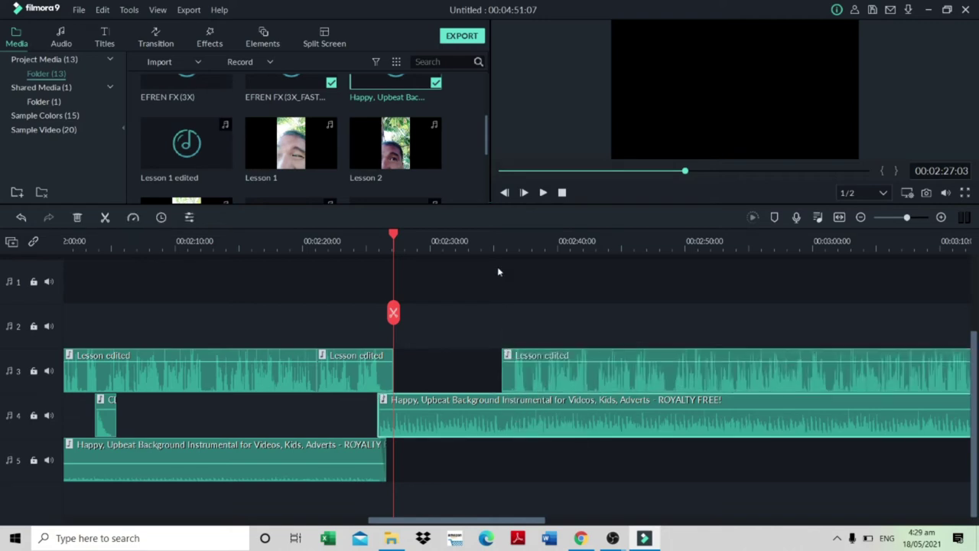
- Split the instrumental on audio track 4 at 00:02:35:19, where the voice resumes
click(511, 240)
drag(511, 237, 503, 239)
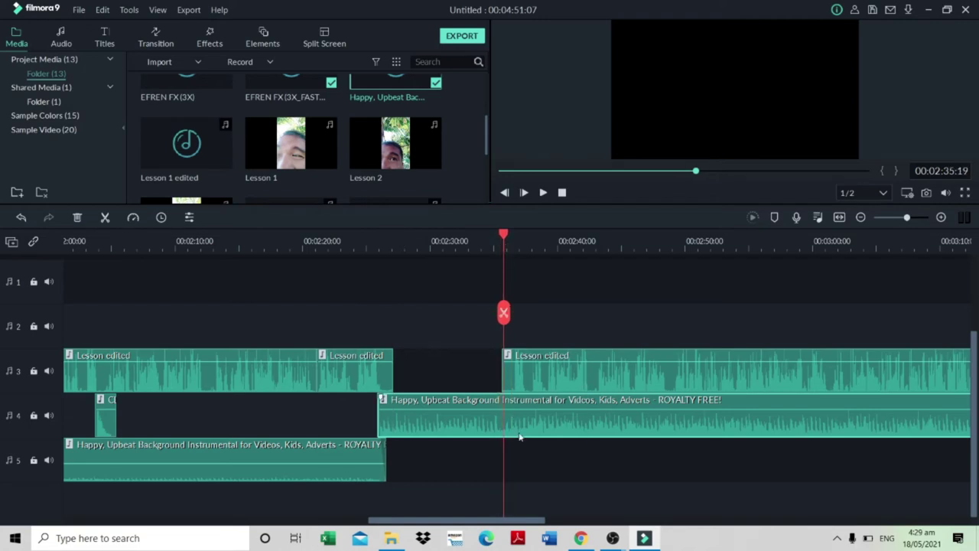
click(504, 312)
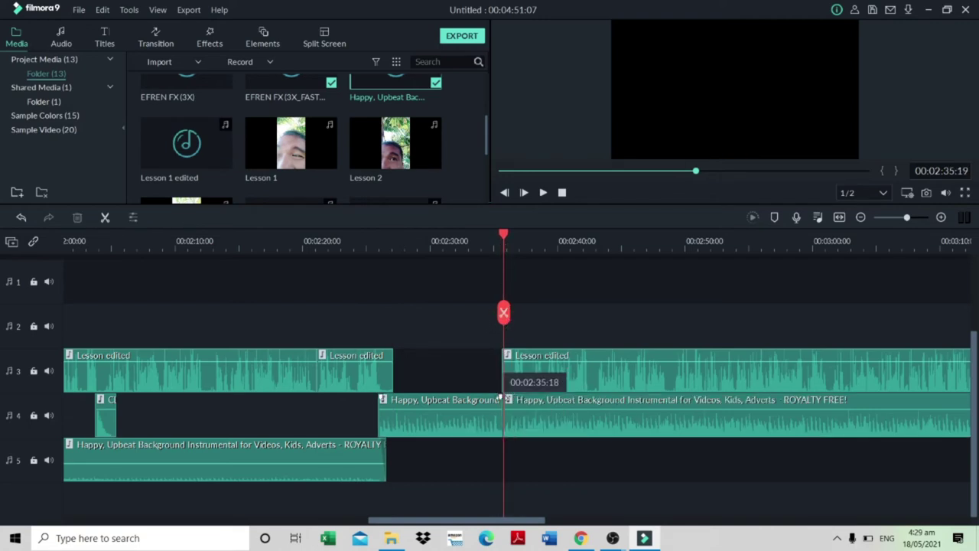
- Move the second instrumental part to audio track 5, crossfade it with the slightly extended track 4 part, and play the transition
mouse_move(528, 424)
mouse_down()
mouse_move(516, 436)
mouse_move(513, 417)
mouse_up()
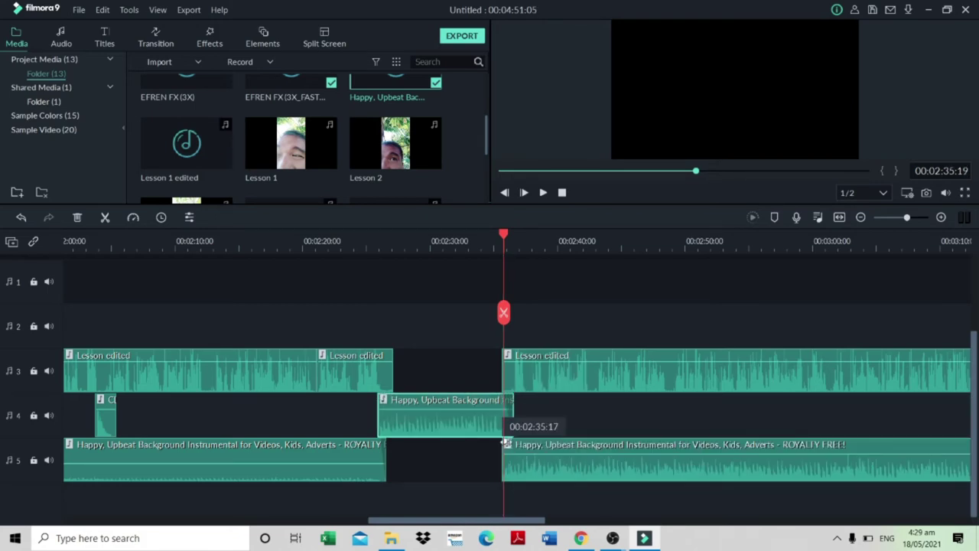
drag(506, 442, 515, 438)
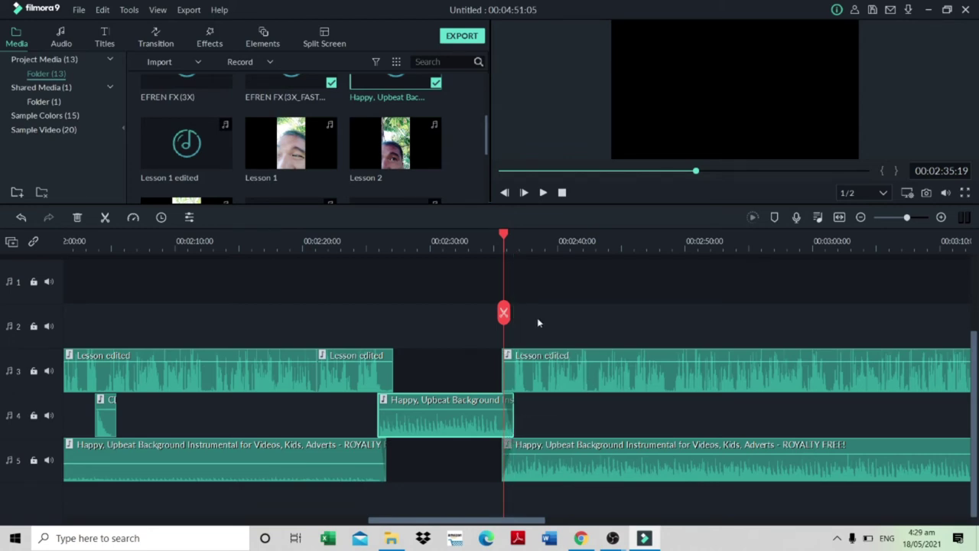
click(543, 192)
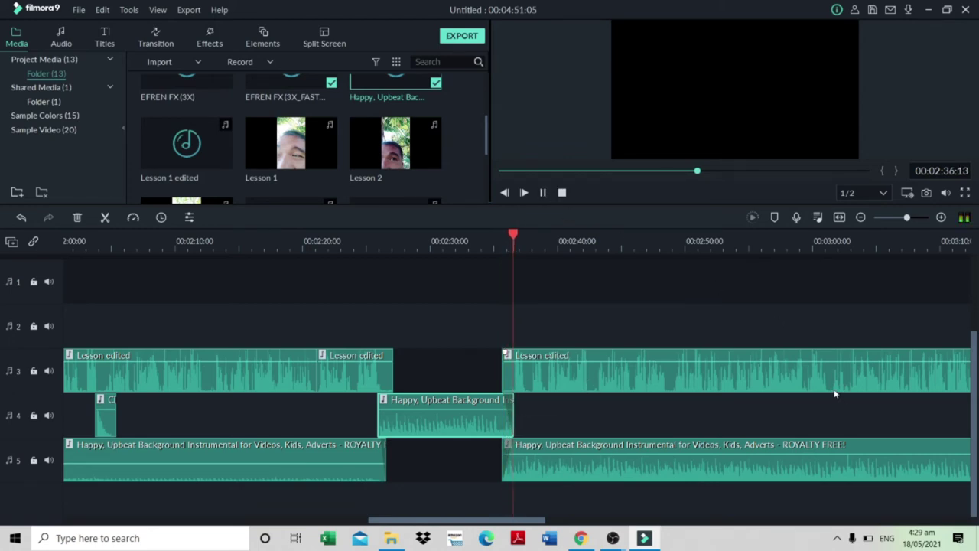
- Lower the track 5 instrumental part that starts at 00:02:35:19 to about -15 dB and play the transition into the voice
drag(603, 457, 599, 466)
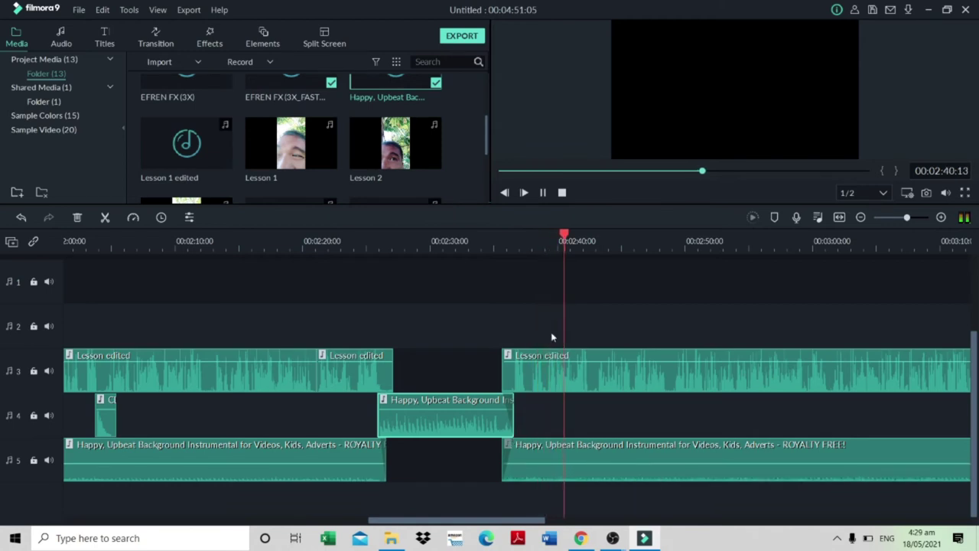
click(525, 193)
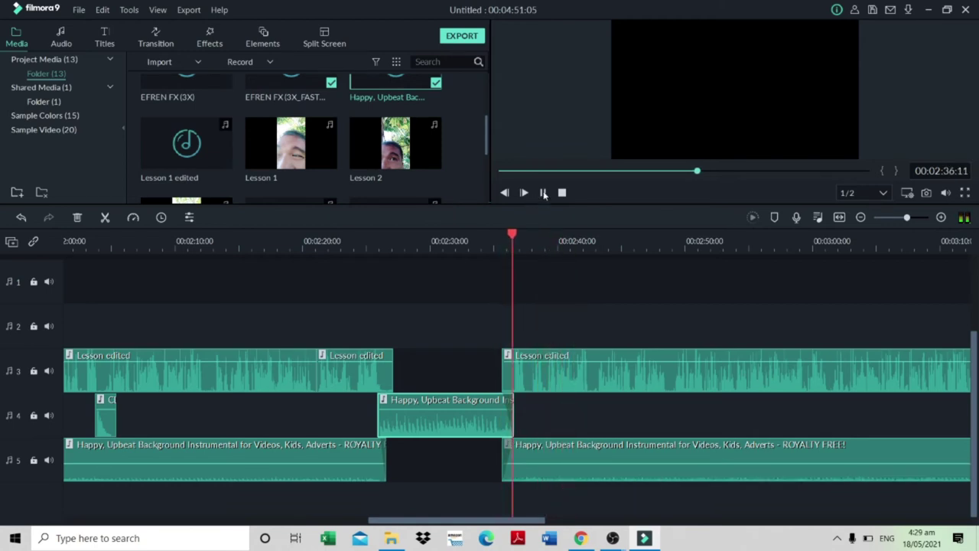
click(544, 193)
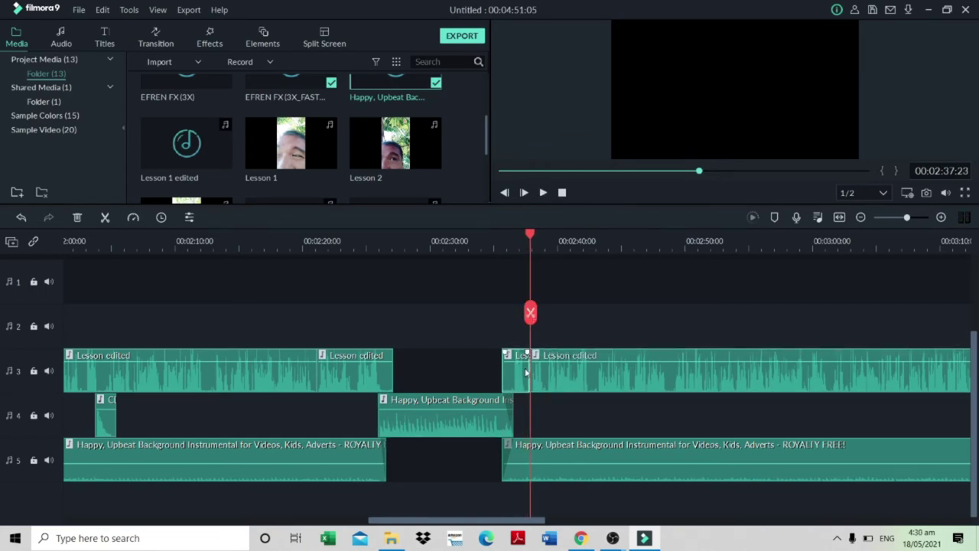
- Delete the voice part before the 00:02:37:23 cut on track 3, move the following part back into its place, and play it
drag(520, 369, 769, 333)
key(Delete)
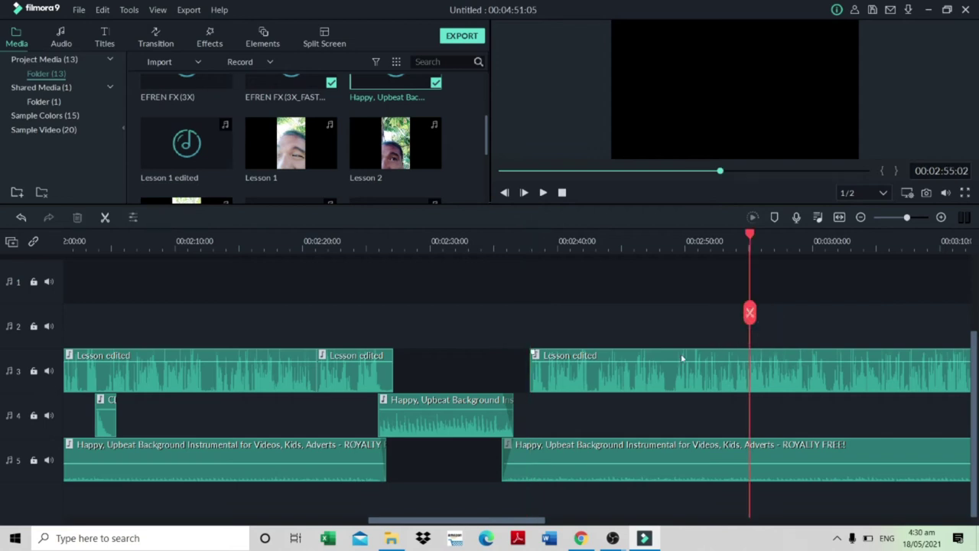
drag(606, 389, 581, 385)
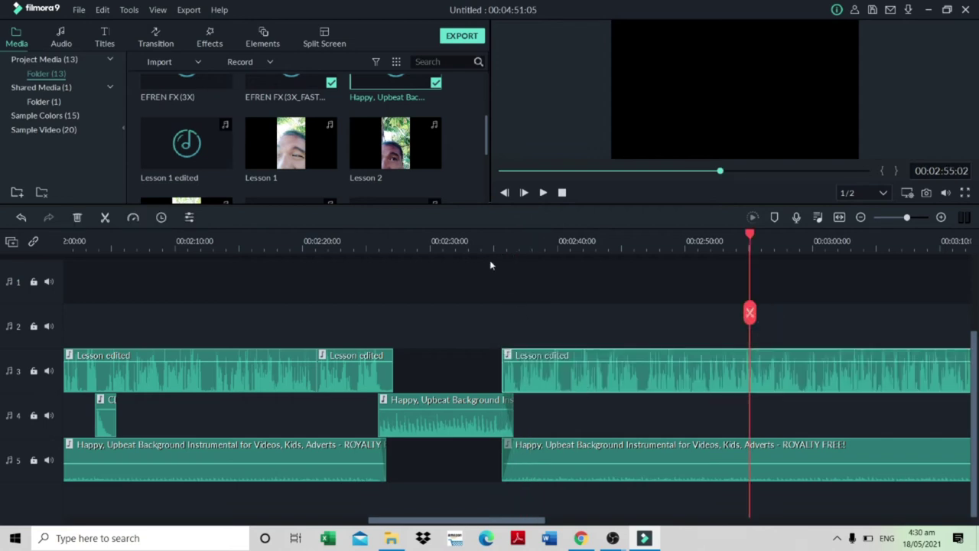
click(493, 257)
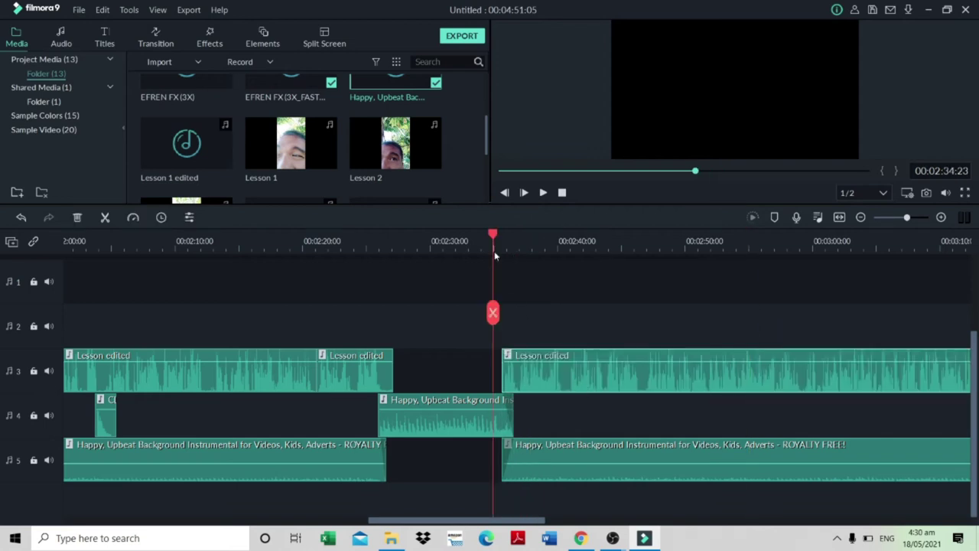
click(542, 193)
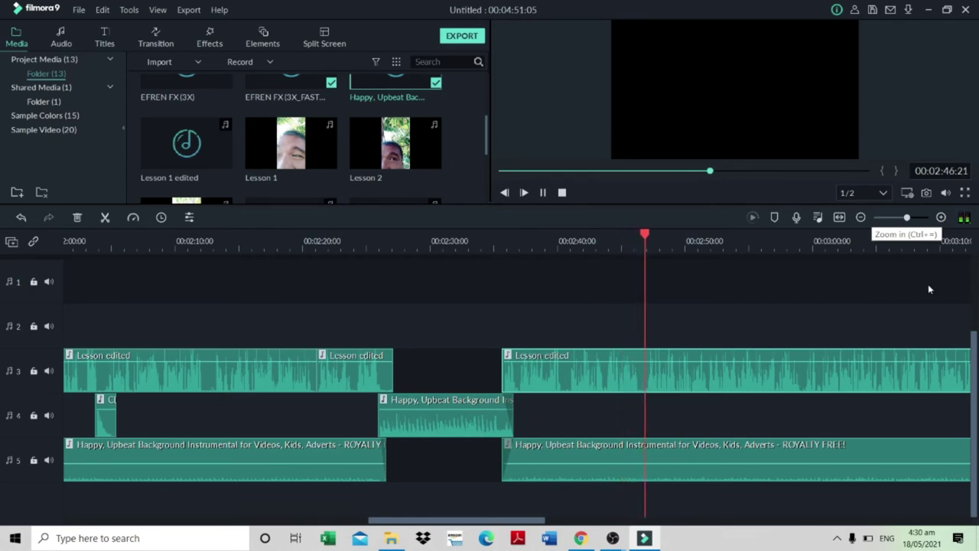
- Cut the section from 00:02:43:18 to 00:02:46:22 out of the Lesson edited clip and close the gap
click(598, 241)
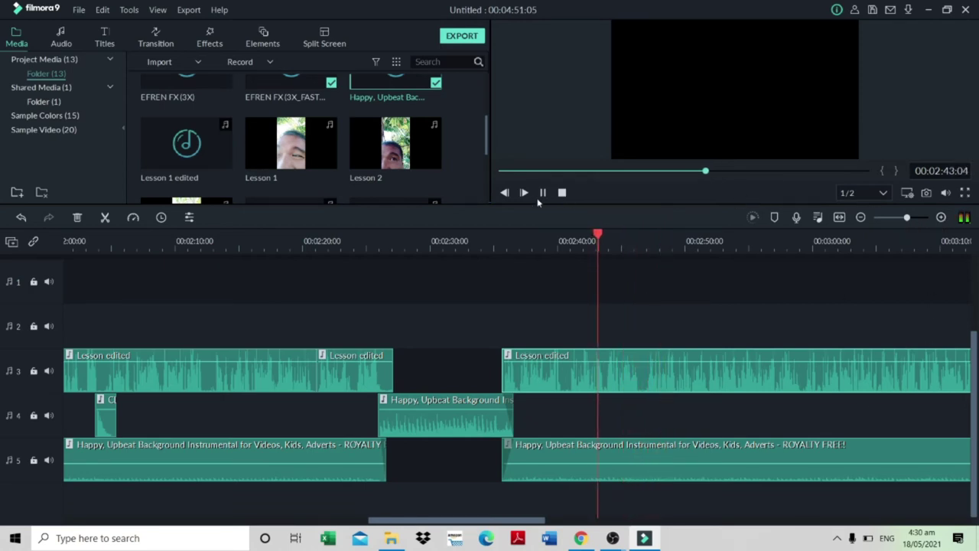
key(space)
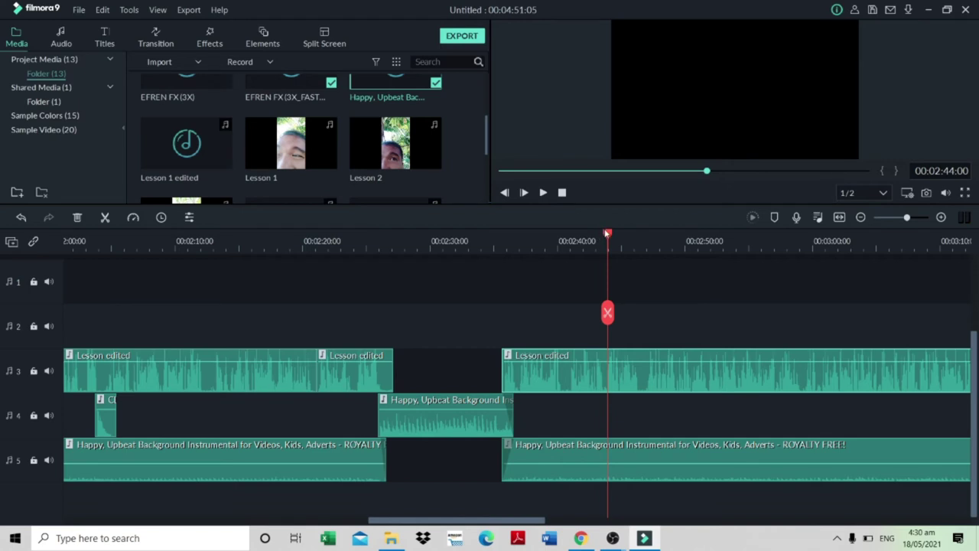
drag(606, 232, 606, 235)
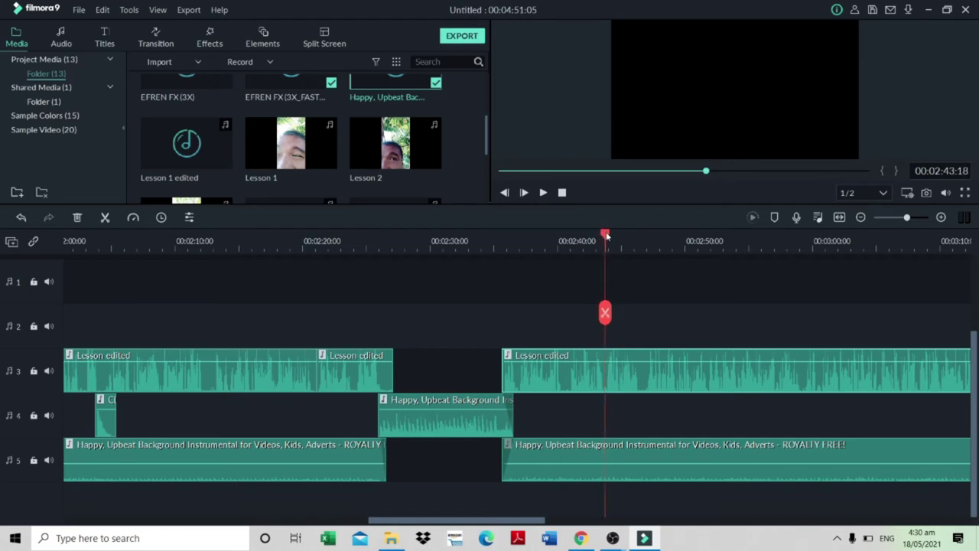
click(606, 312)
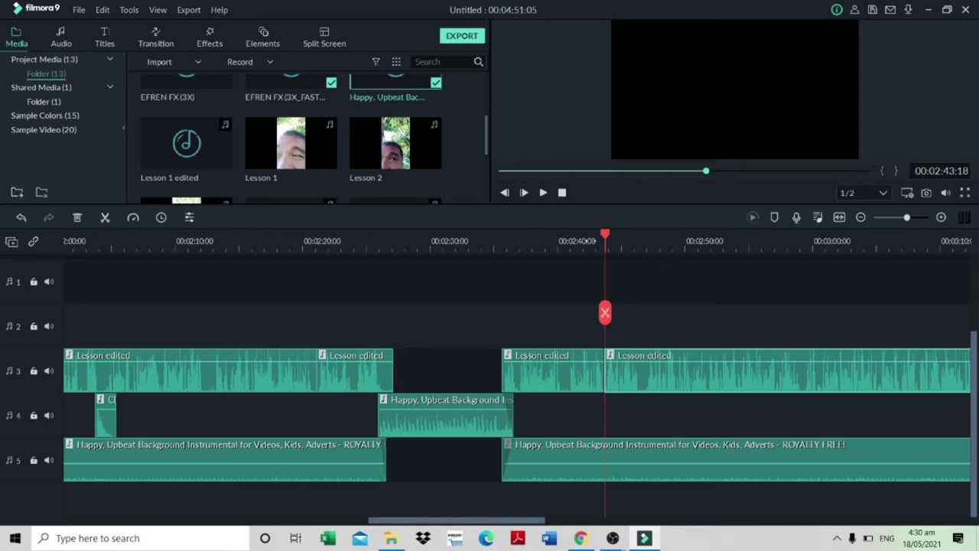
click(543, 193)
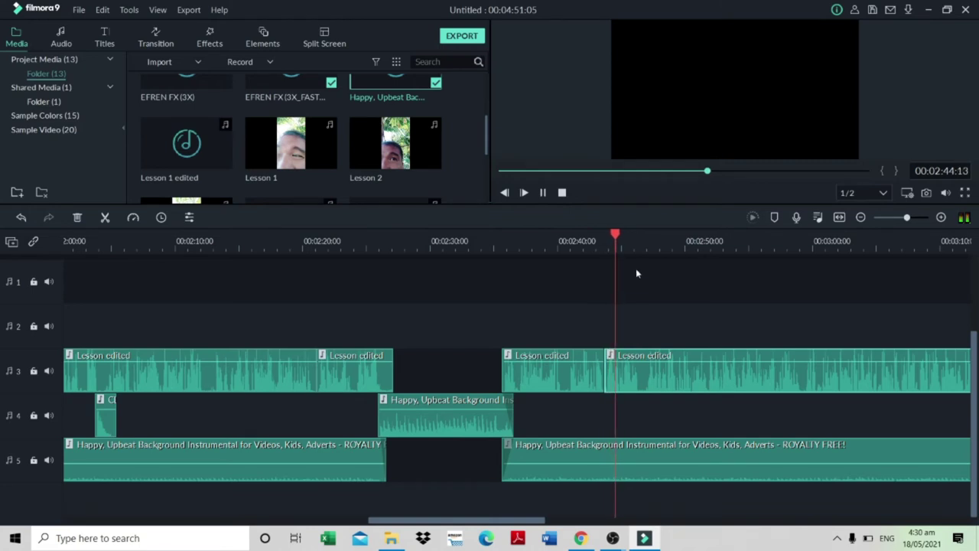
click(543, 192)
click(644, 311)
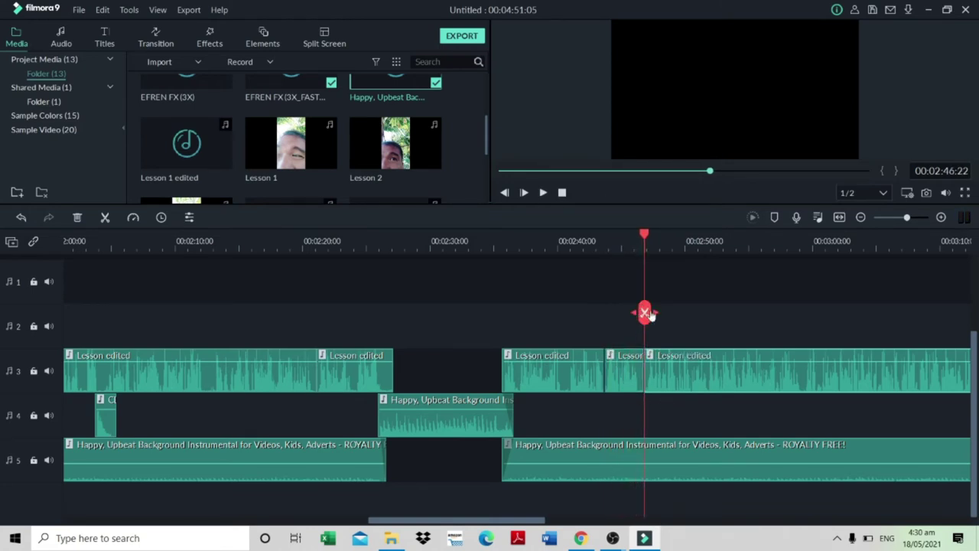
click(626, 381)
key(shift+Delete)
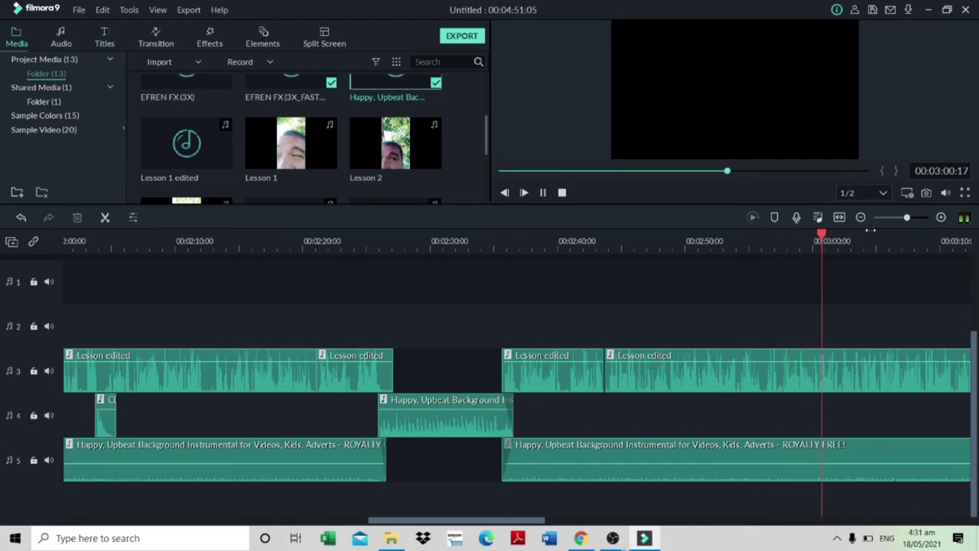
- Play on to the pause in the voice and split the Lesson edited clip at 00:03:18:14
click(861, 218)
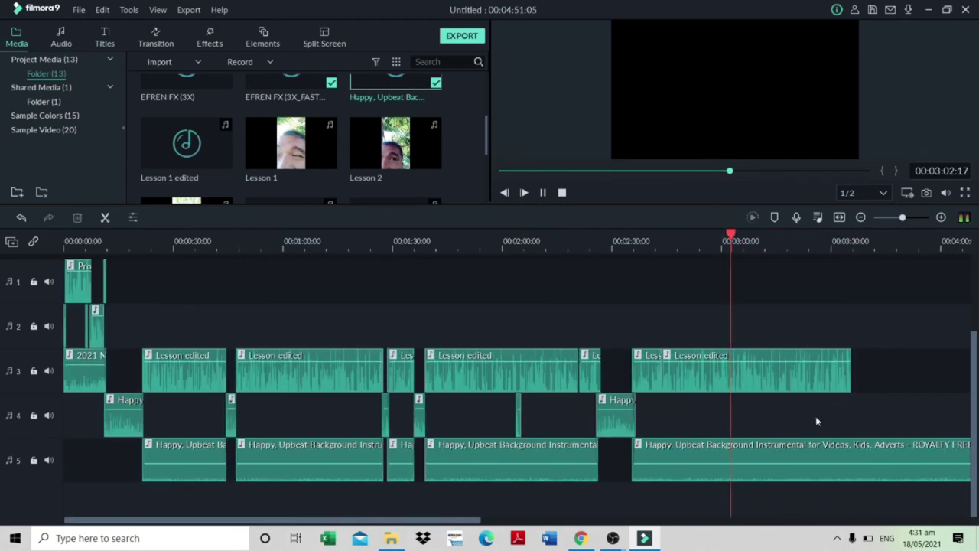
click(940, 217)
click(941, 217)
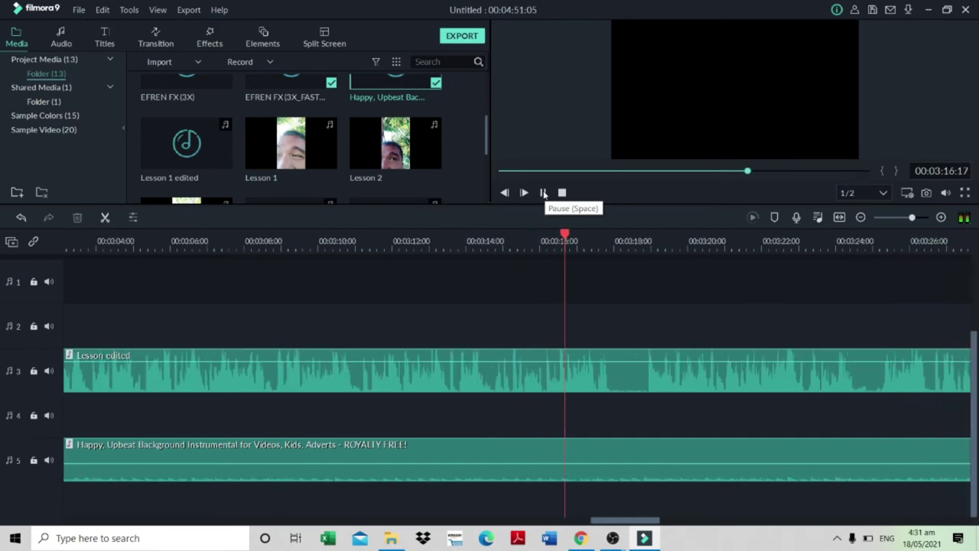
key(space)
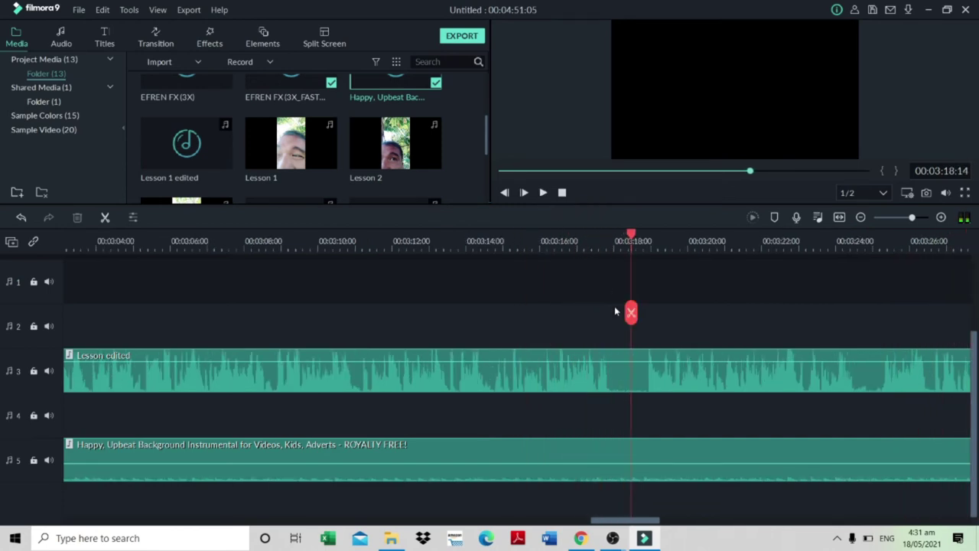
click(635, 320)
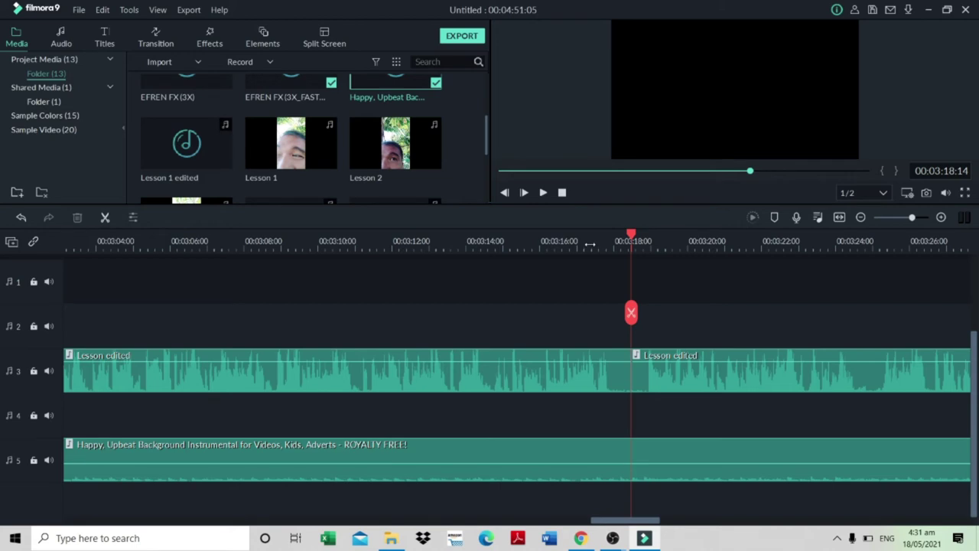
- Split the track 5 instrumental at 00:03:17:21 and move its second part up to audio track 4
drag(590, 243, 609, 254)
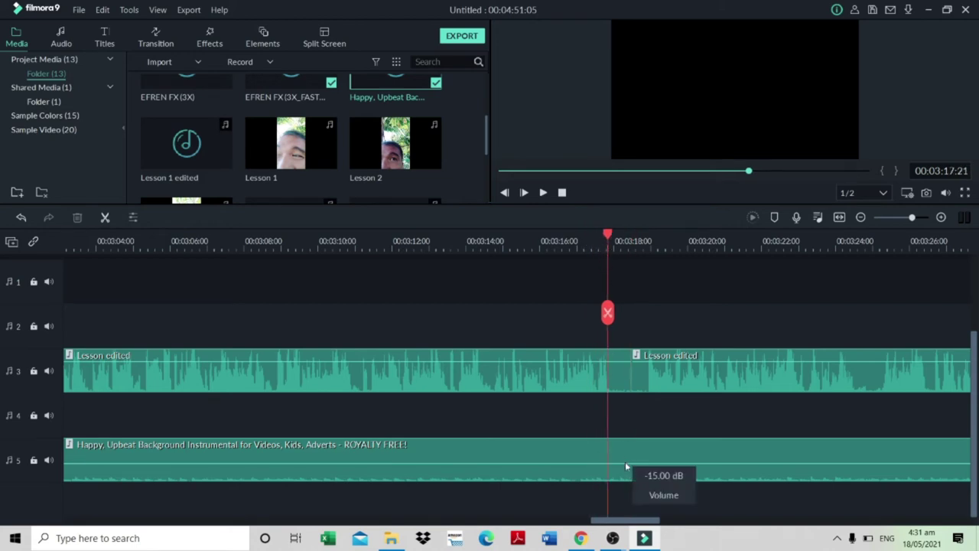
click(626, 462)
click(609, 314)
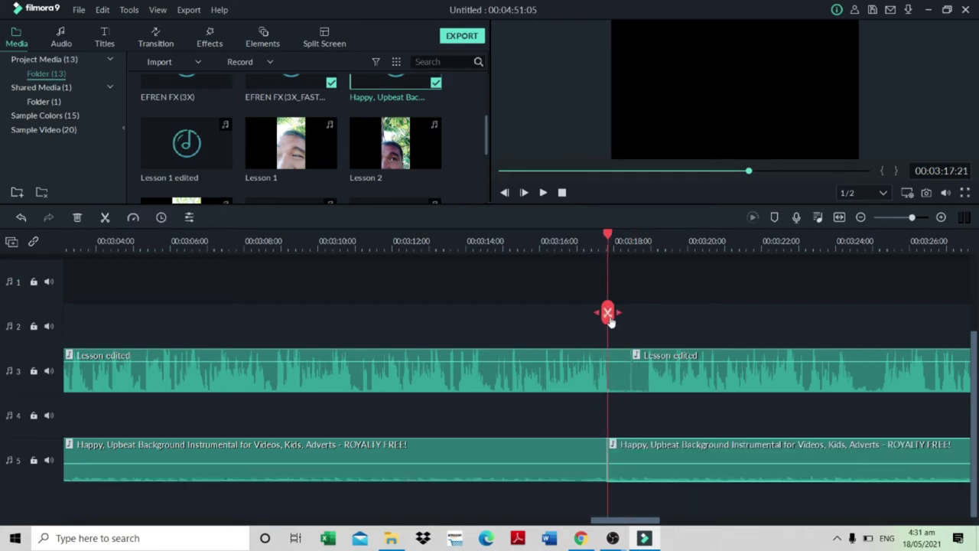
drag(623, 452, 624, 420)
- Extend the track 5 instrumental to about 00:03:18:03, crossfade it with the track 4 part, and raise the latter to about -0.5 dB
click(605, 457)
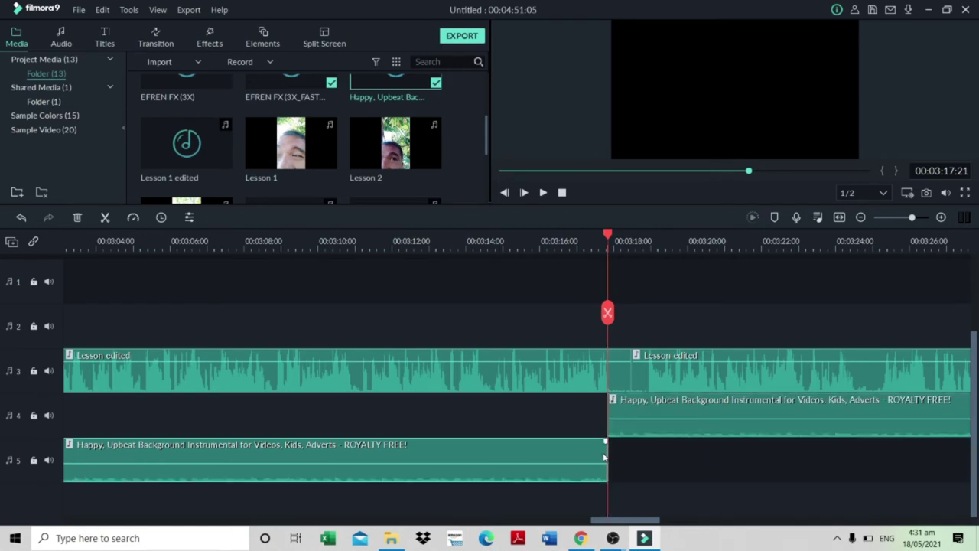
mouse_move(606, 454)
mouse_down()
mouse_move(624, 454)
mouse_move(618, 444)
mouse_up()
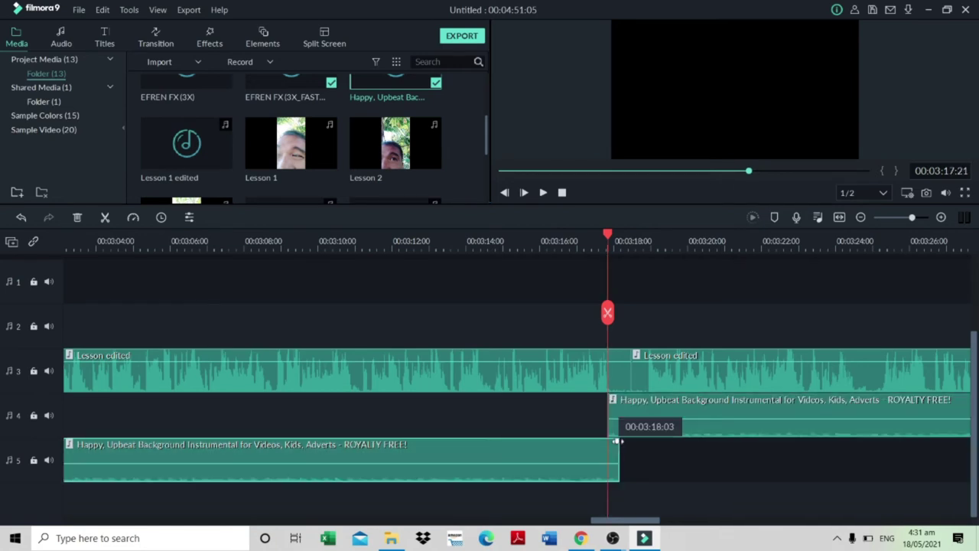
drag(609, 397, 641, 412)
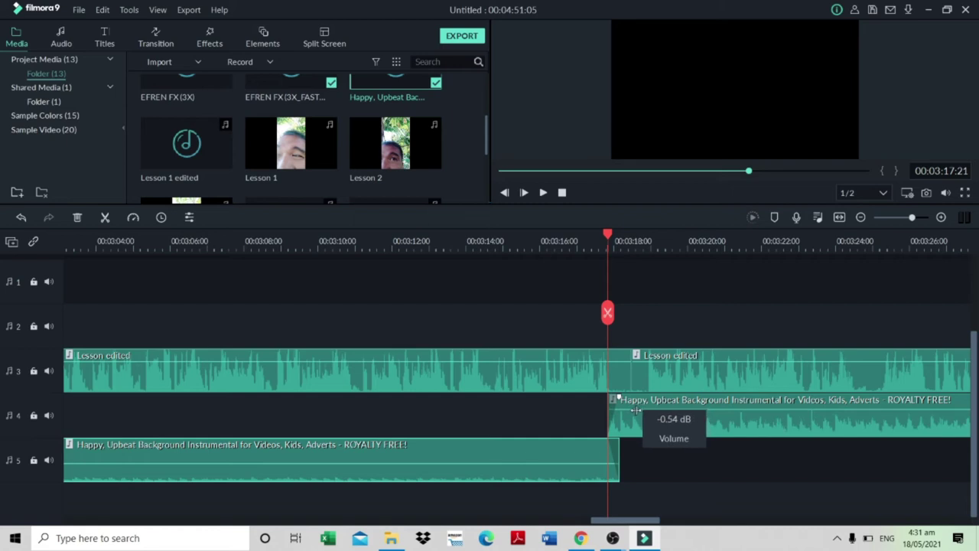
- Shift the voice part after the split to start at about 00:03:20 and split the track 4 instrumental at 00:03:20:03
drag(636, 411, 717, 384)
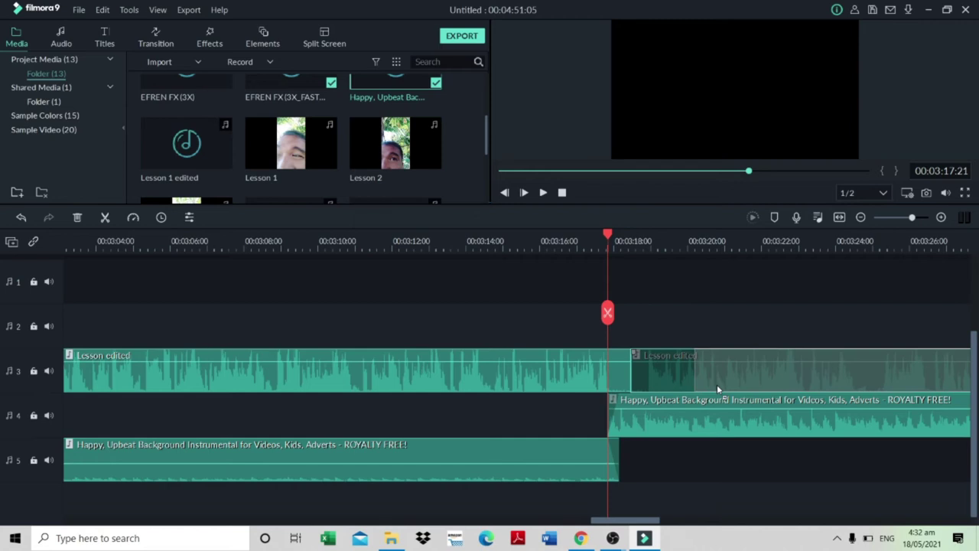
click(542, 193)
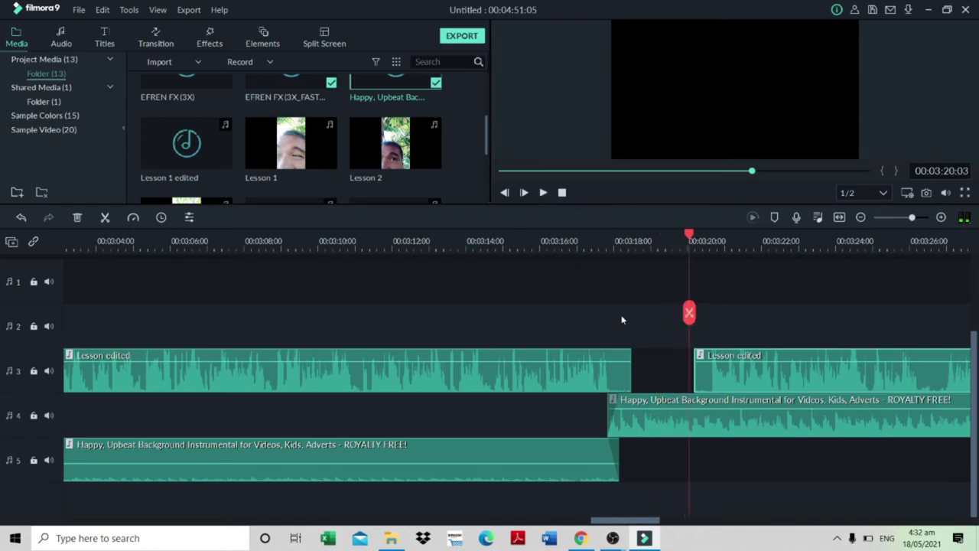
click(703, 440)
click(689, 312)
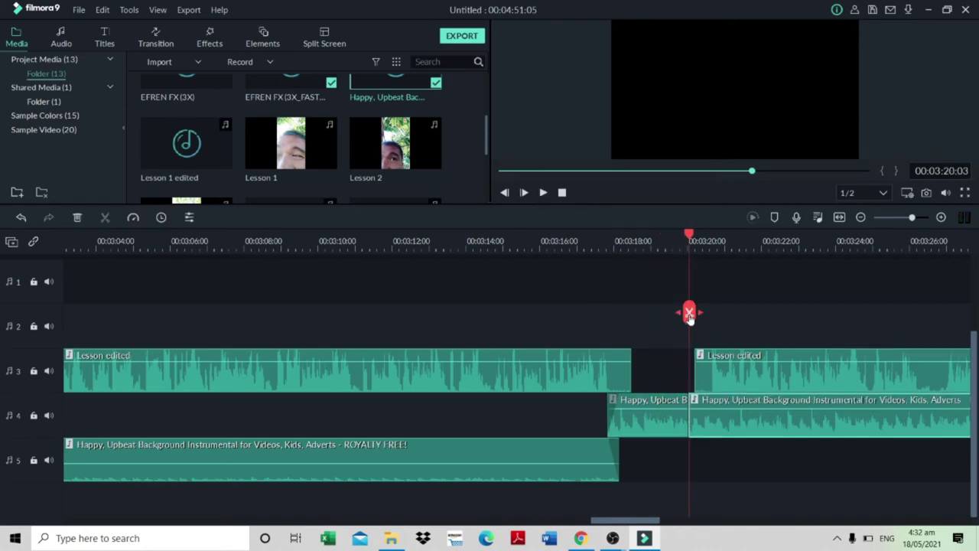
- Move the second instrumental part to audio track 5 and crossfade it with the track 4 part, extended to about 00:03:20:08
drag(741, 440, 732, 473)
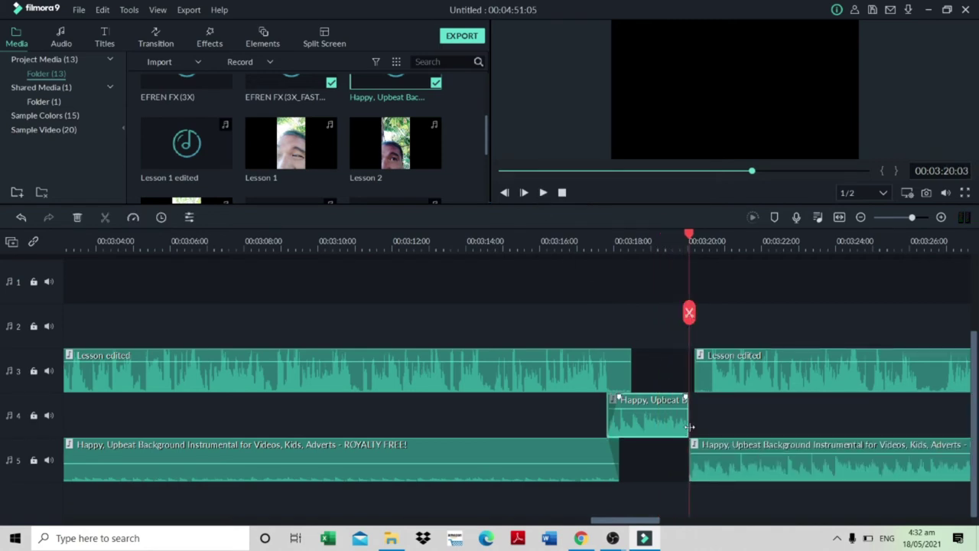
drag(689, 426, 697, 427)
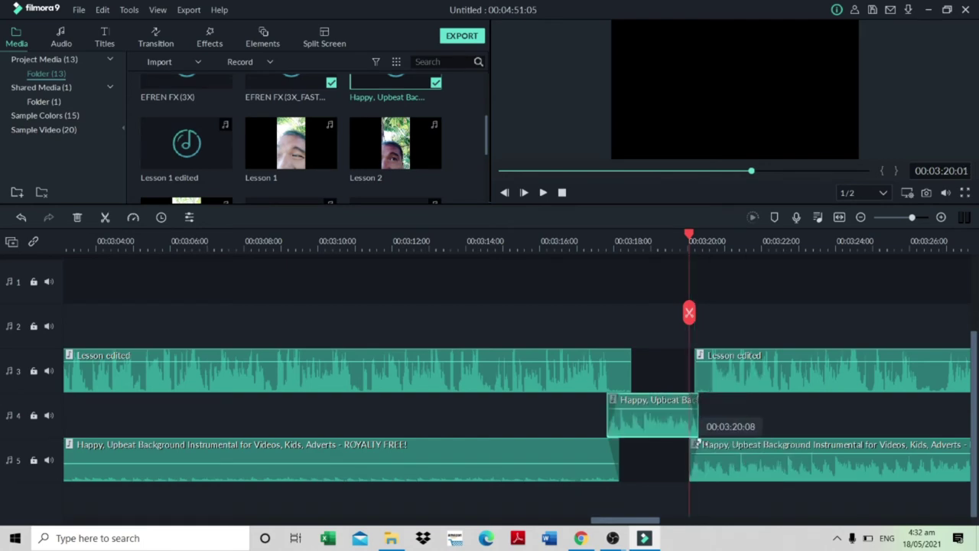
- Shift the following voice part slightly earlier over the music and lower the new track 5 instrumental part to about -13 dB
drag(726, 389, 705, 383)
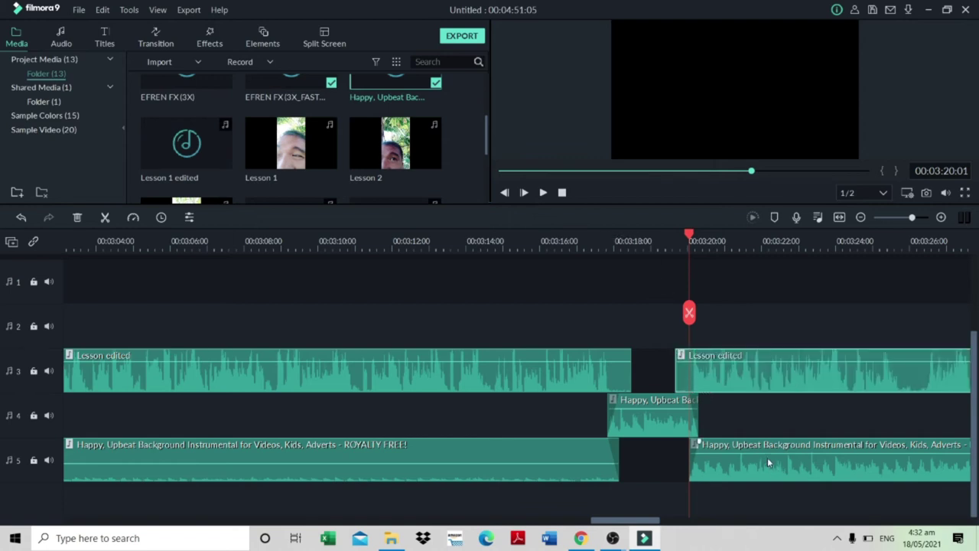
drag(769, 462, 734, 464)
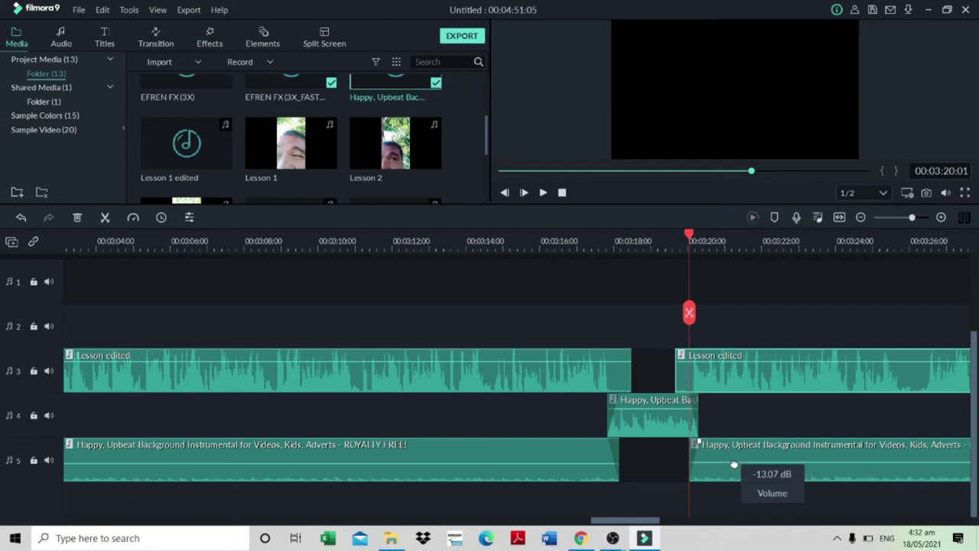
drag(734, 465, 699, 465)
- Play the transition and the remaining voice part, stopping at 00:03:36:12 near the end of the Lesson edited clip
click(542, 193)
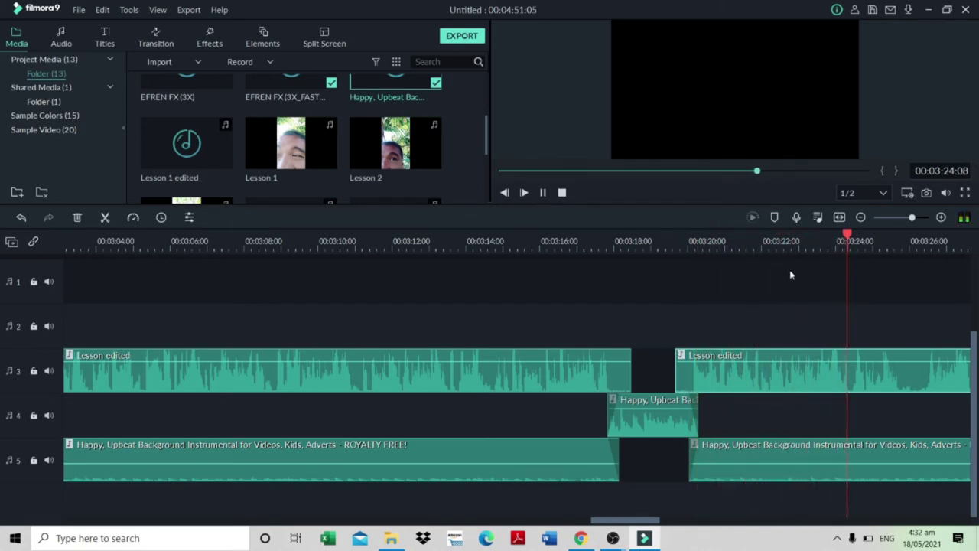
drag(633, 522, 647, 523)
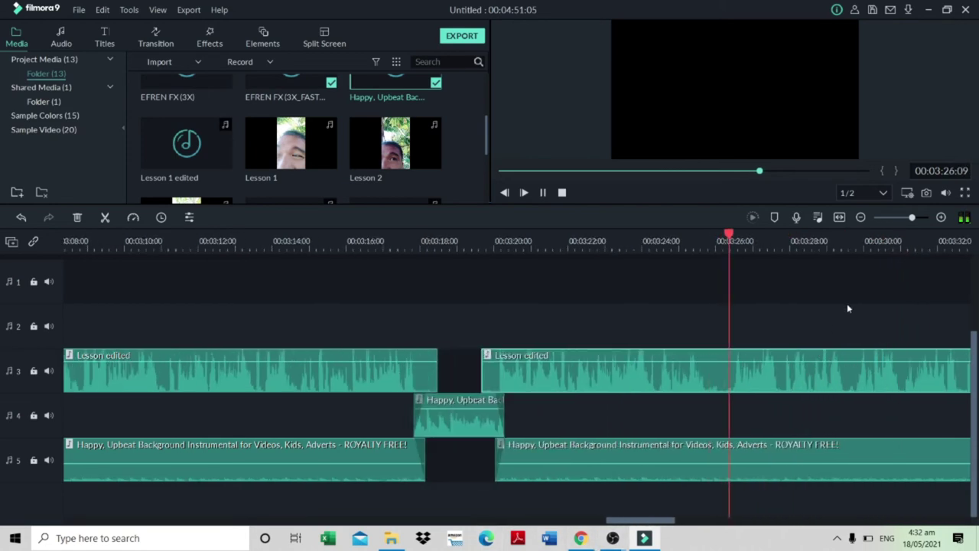
click(860, 218)
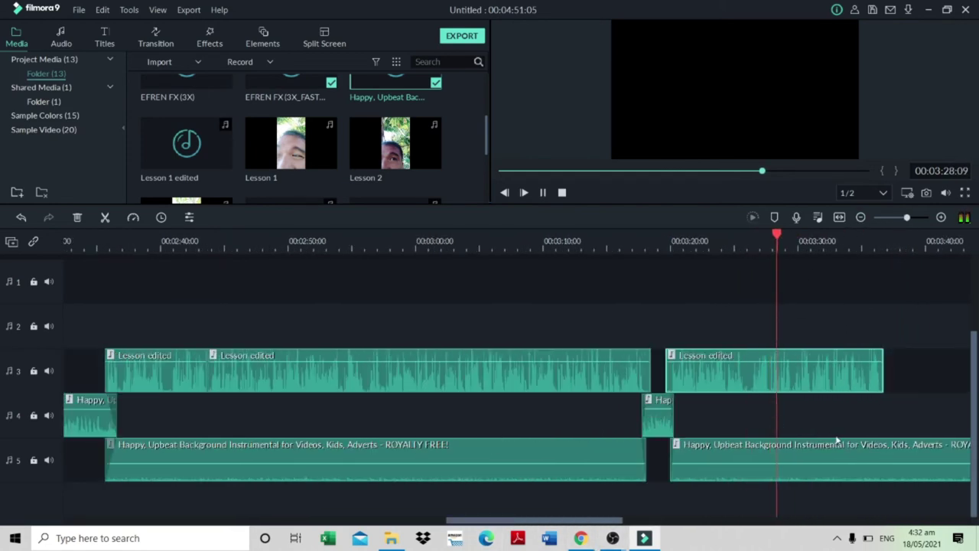
click(941, 218)
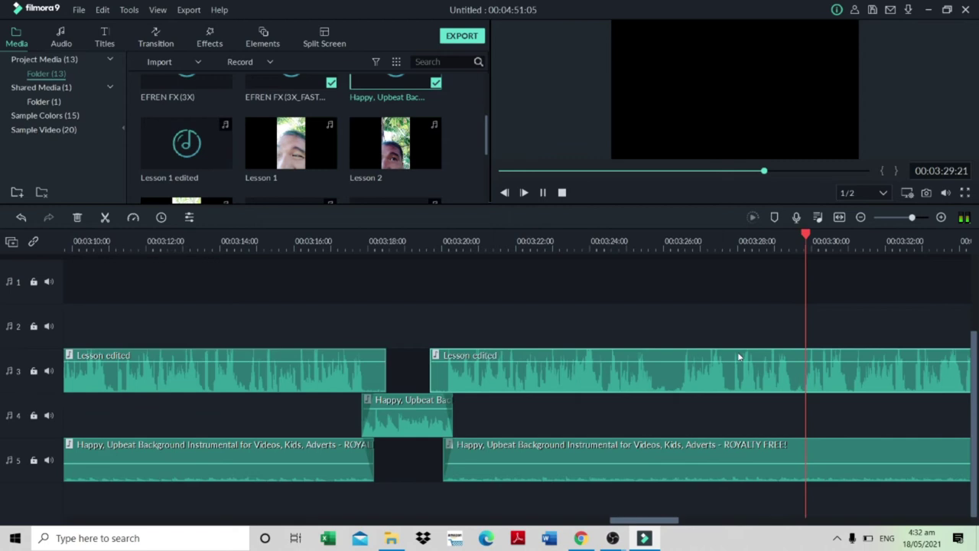
click(544, 193)
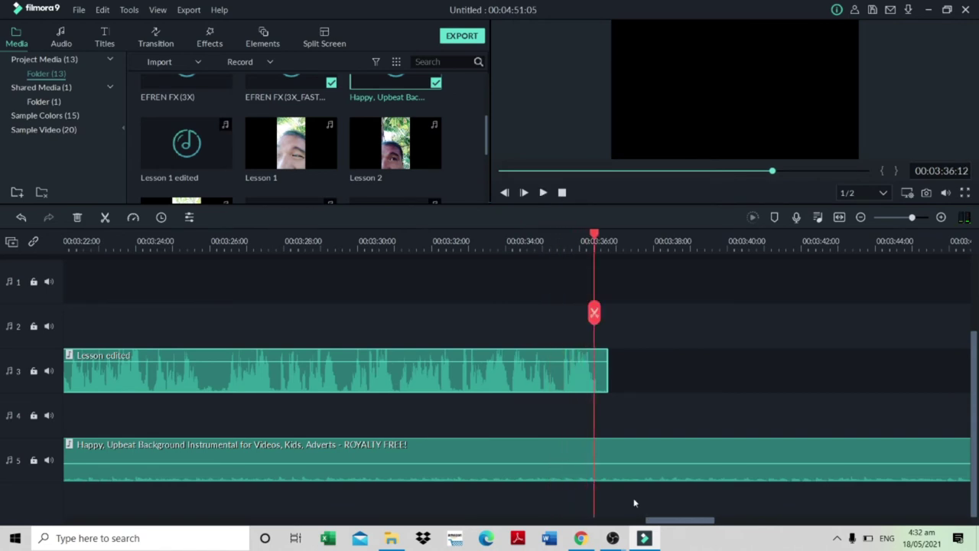
- Split the track 5 instrumental at 00:03:36:12, near the end of the voice clip, and delete the remainder after the split
click(595, 314)
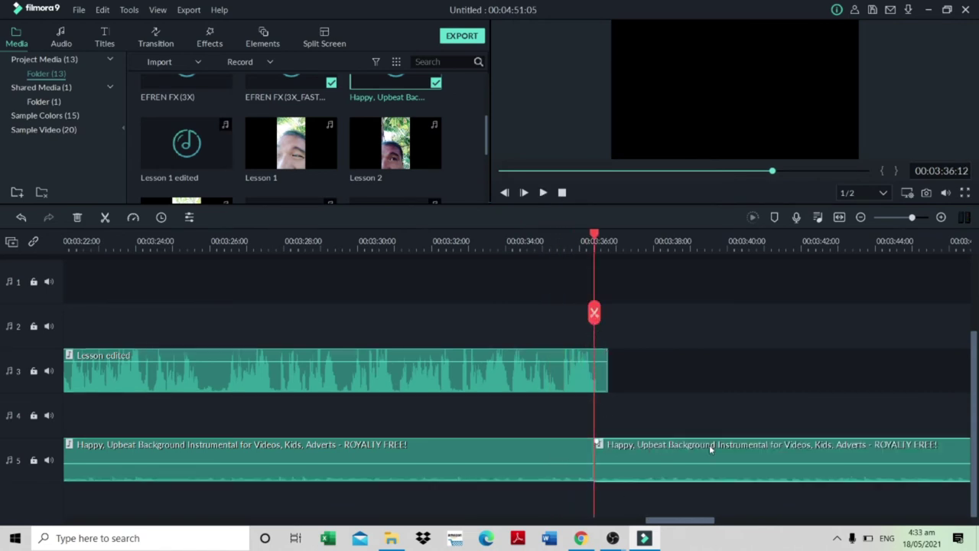
key(Delete)
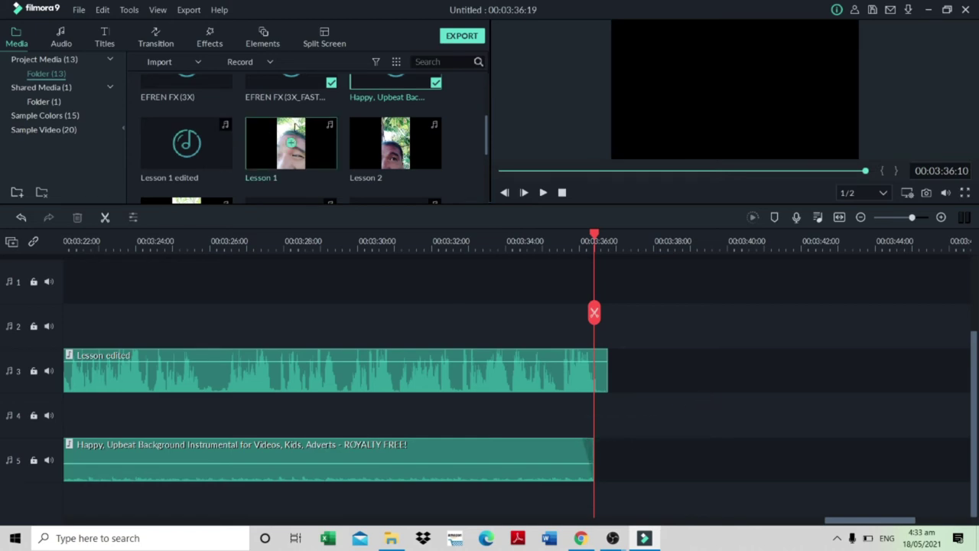
drag(388, 99, 432, 226)
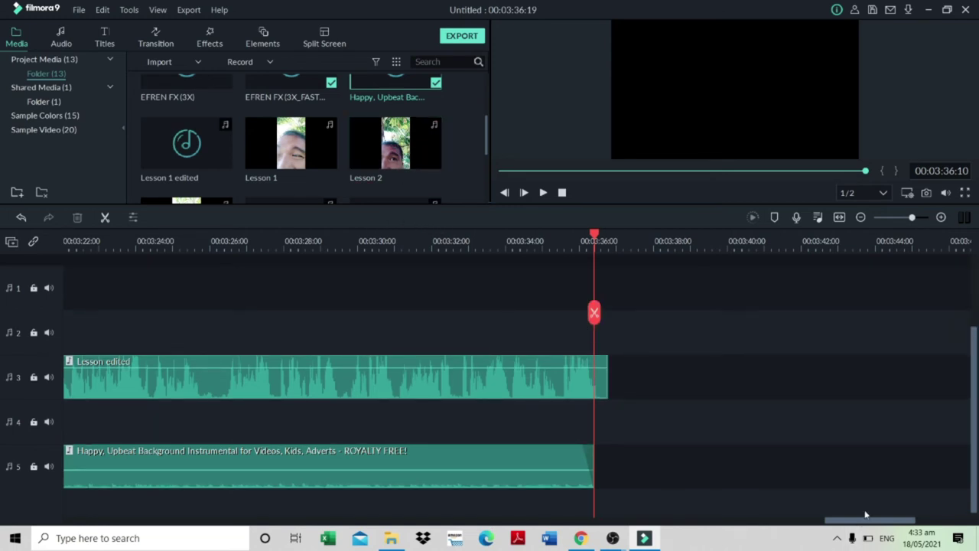
- Copy the opening program ID, sound effect and 2021 News_Talk_Bed clips from tracks 1 to 3 and paste them at 00:03:38:24
drag(857, 523, 100, 523)
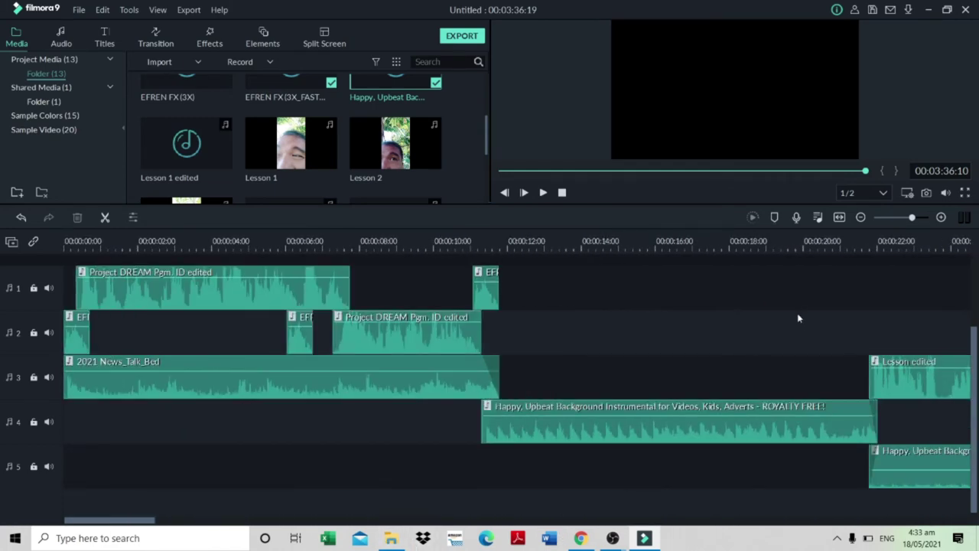
drag(772, 286, 22, 374)
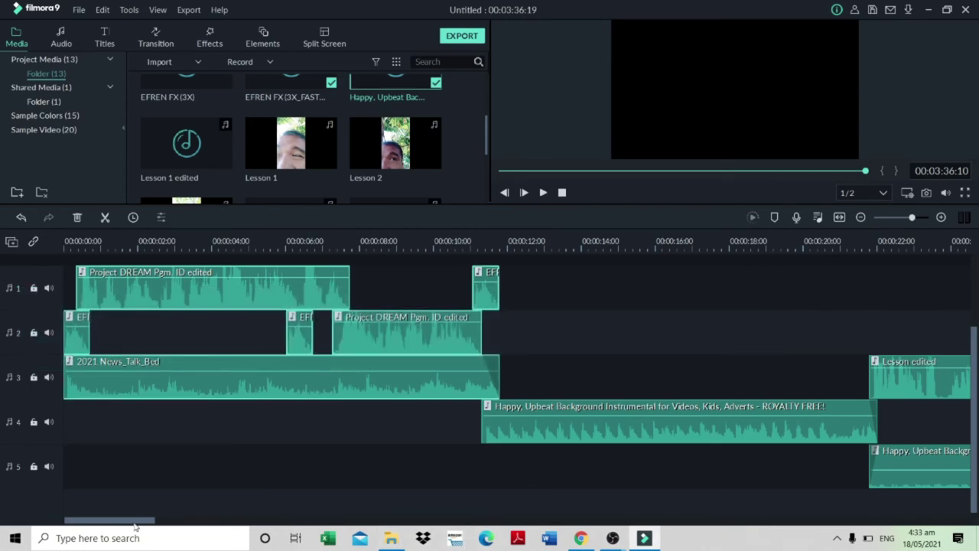
drag(133, 524, 890, 524)
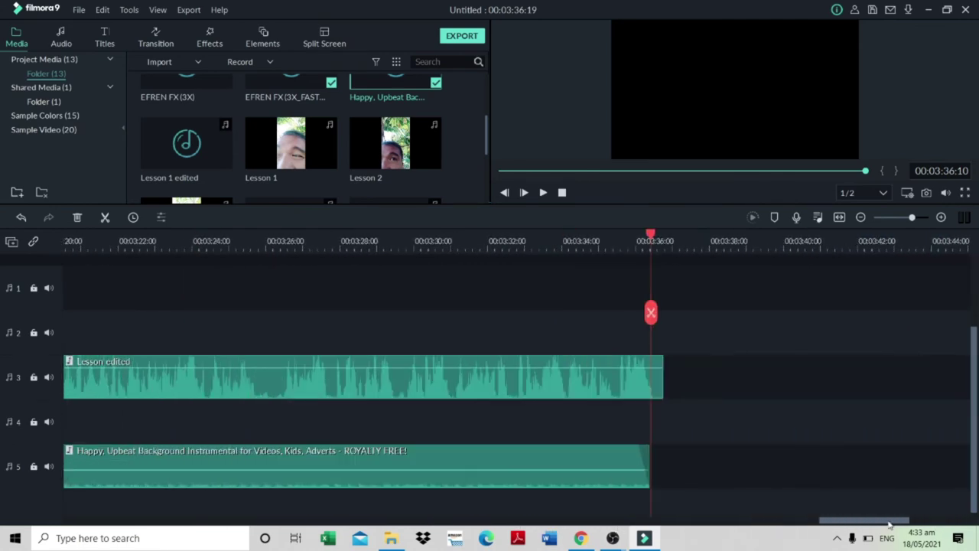
scroll(864, 414, down, 1)
click(746, 247)
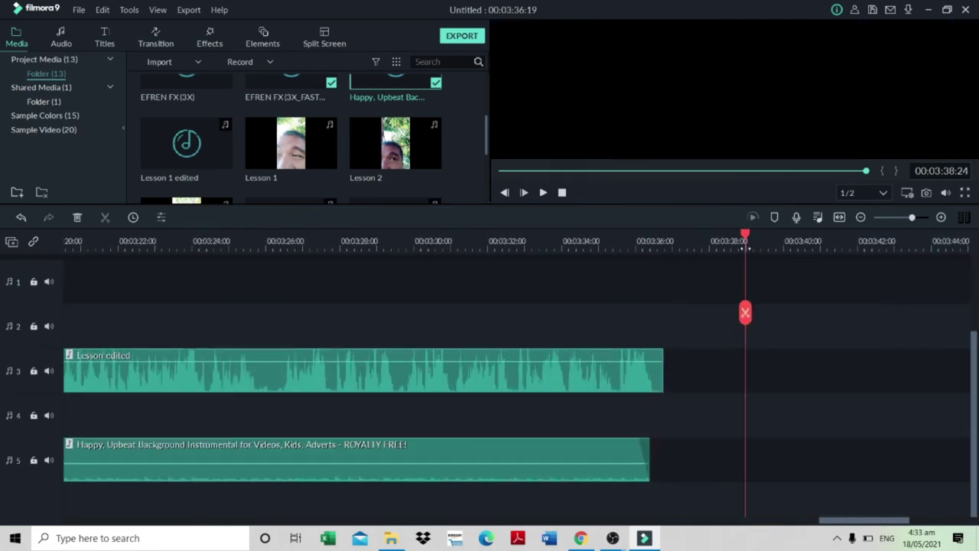
key(ctrl+v)
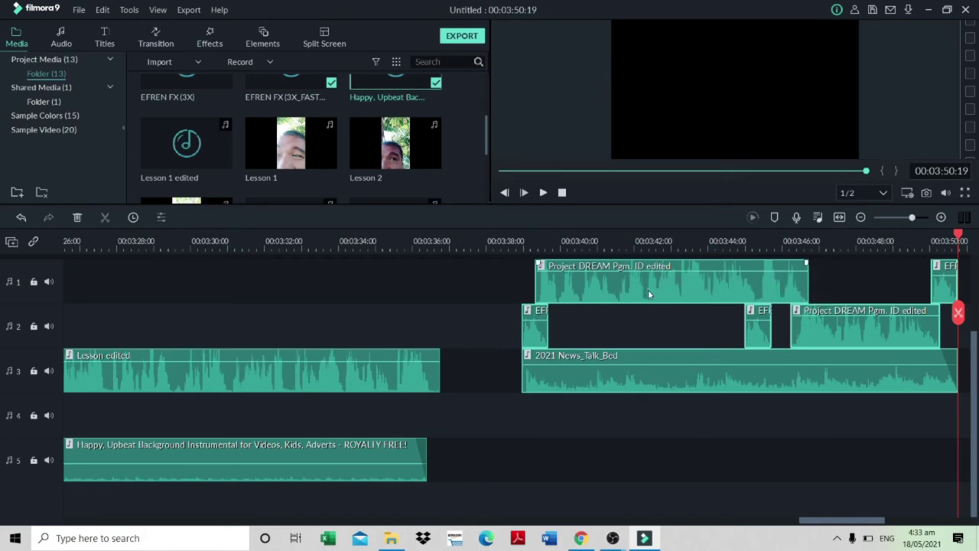
- Move the pasted clips down to tracks 3 to 5, starting where the track 5 instrumental ends, and play the closing from 00:03:36:03
drag(648, 289, 557, 378)
click(417, 240)
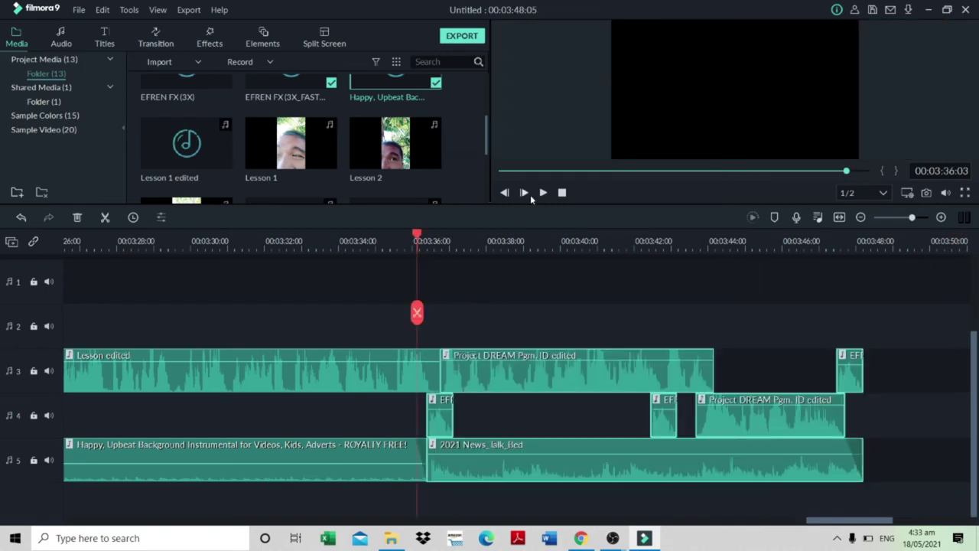
click(543, 194)
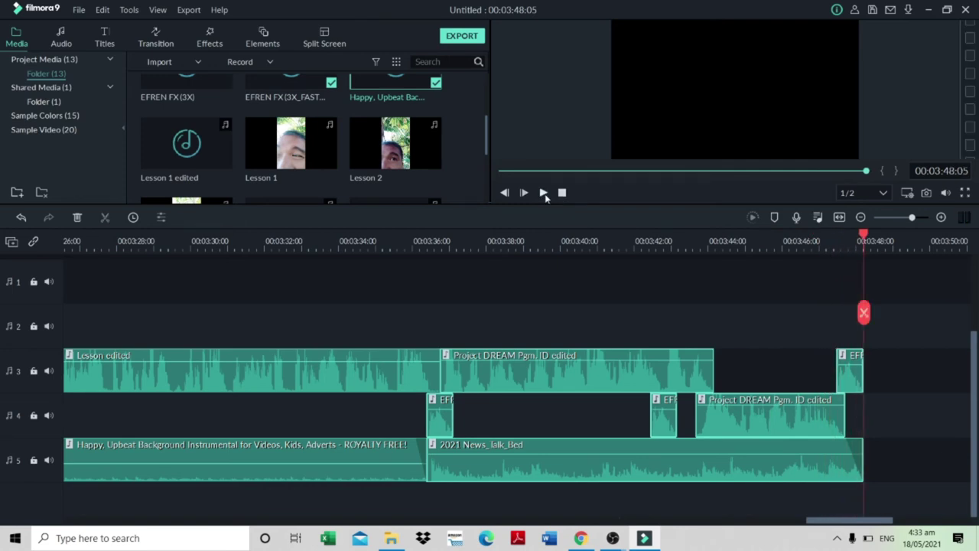
click(597, 279)
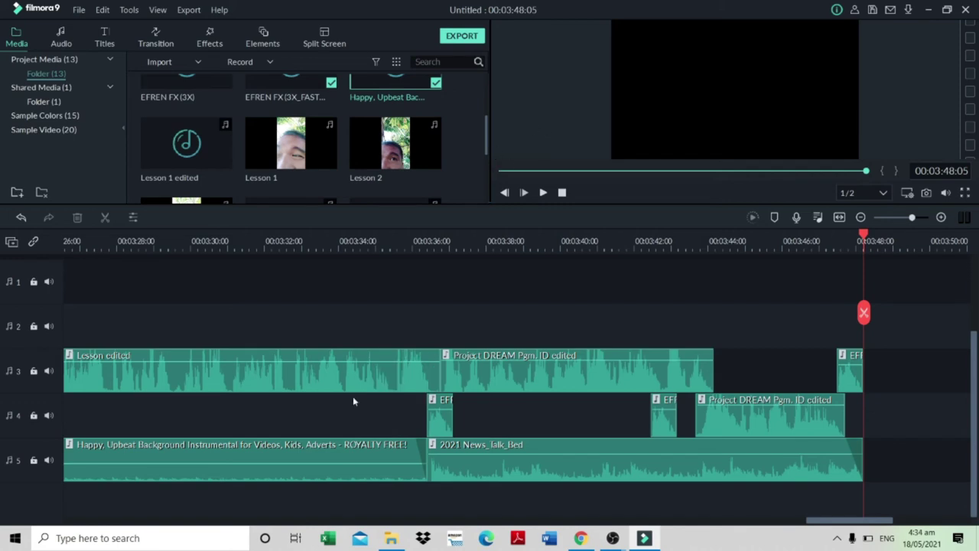
- Play the whole project from the beginning with all clips in view, pausing at 00:02:40:06
click(562, 193)
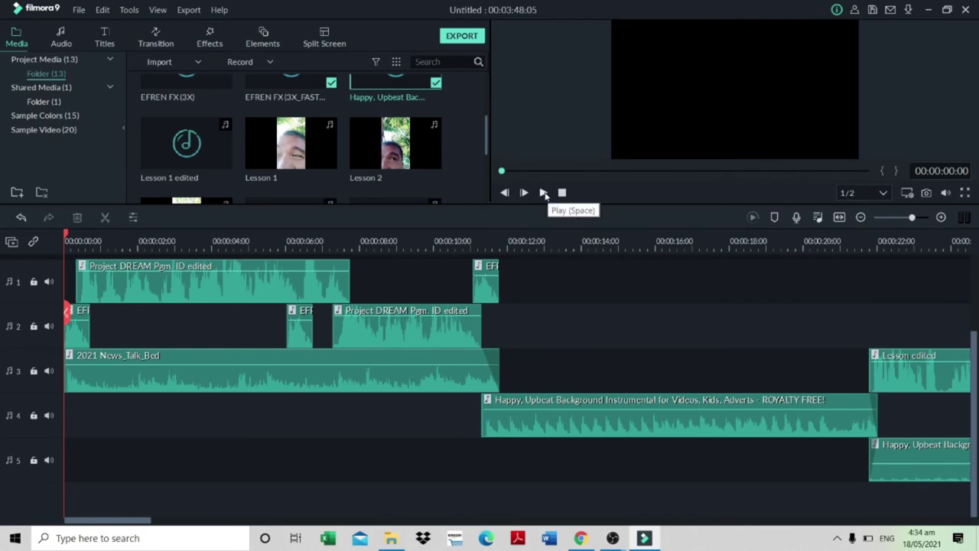
click(543, 193)
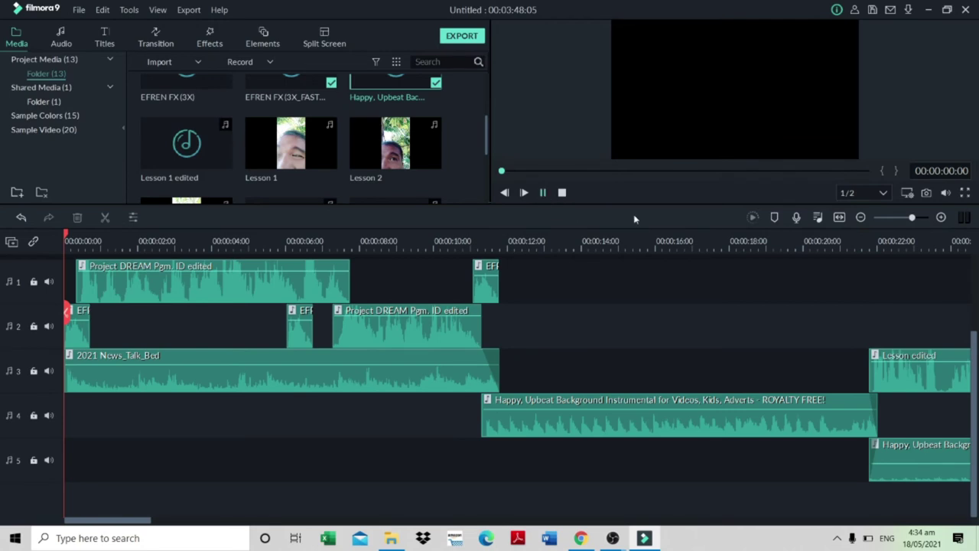
click(860, 218)
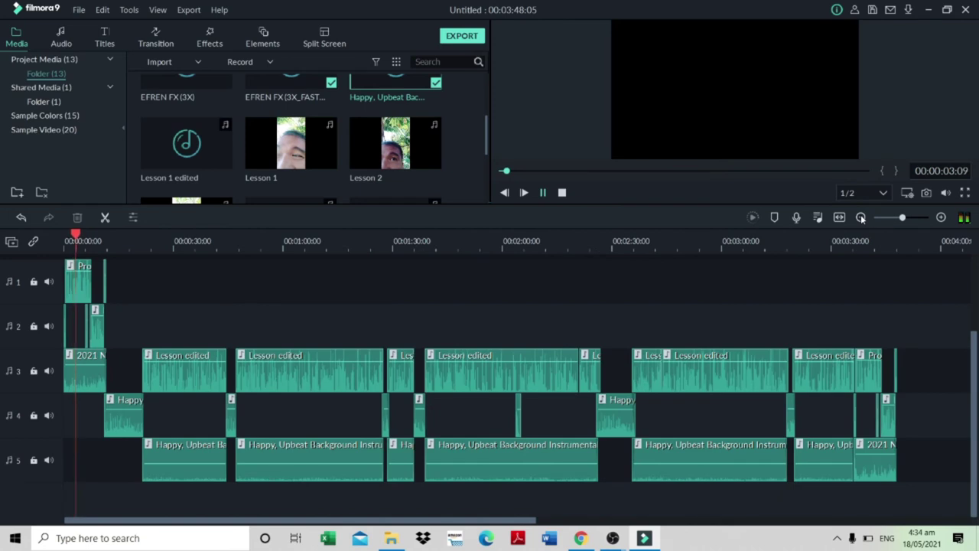
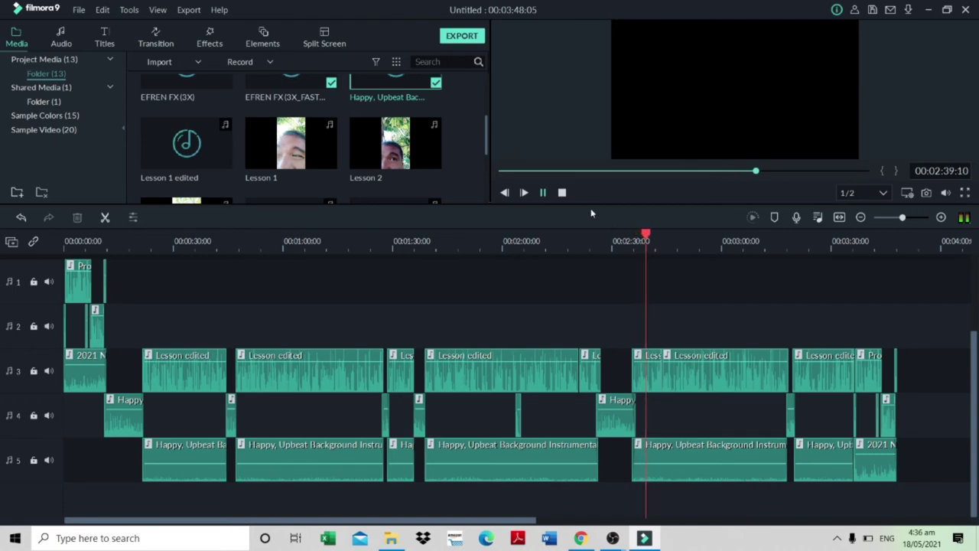
click(543, 192)
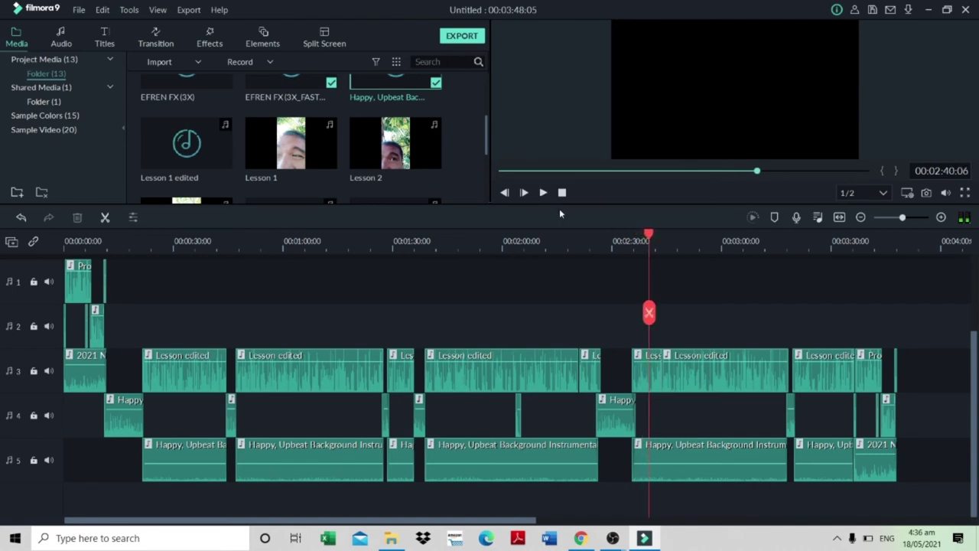
- Replay the music transition from 00:02:22:21 and play the remaining lesson through to the end of the project
click(612, 246)
click(586, 237)
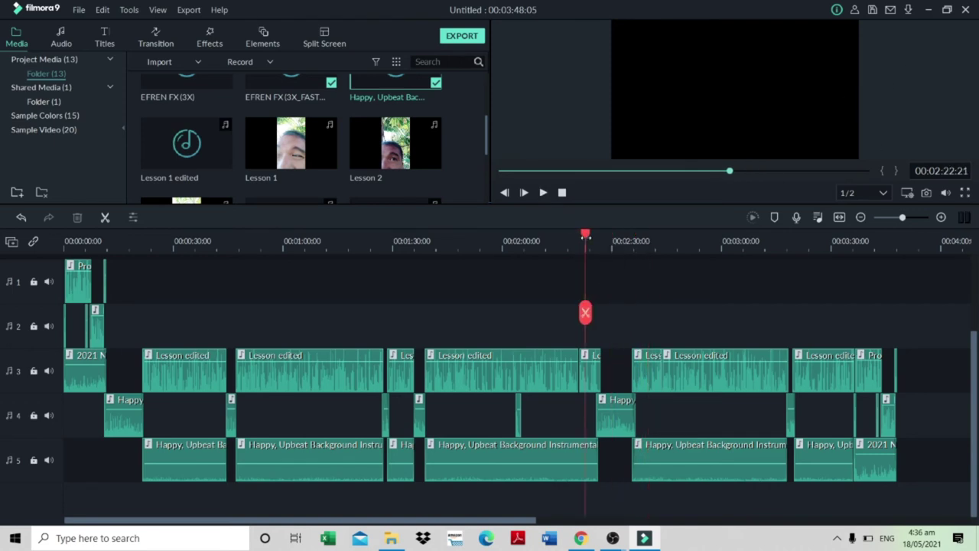
click(544, 193)
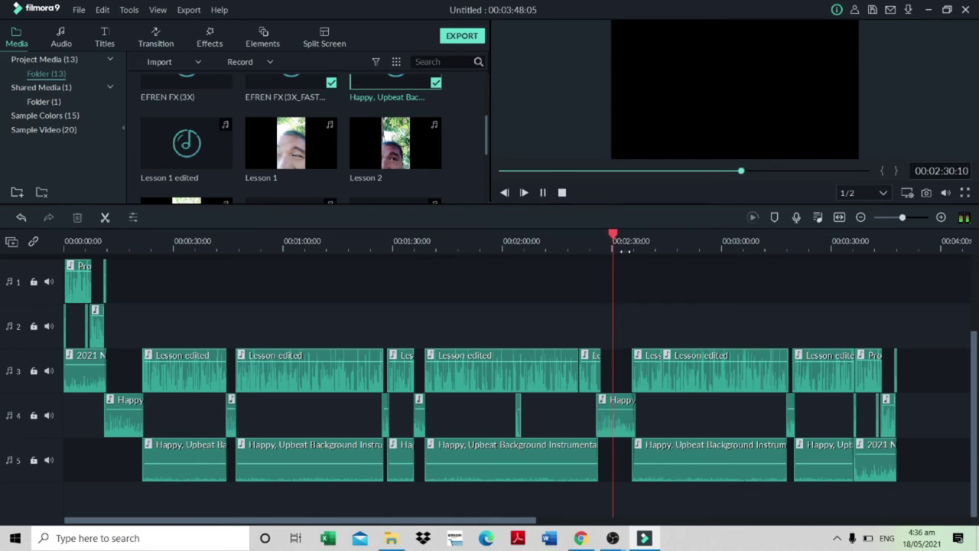
click(625, 252)
click(544, 193)
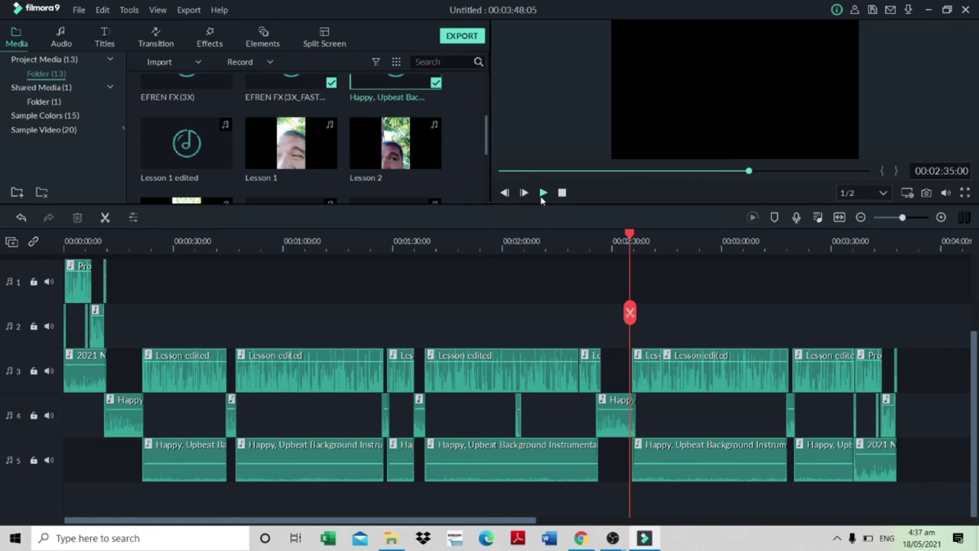
click(543, 193)
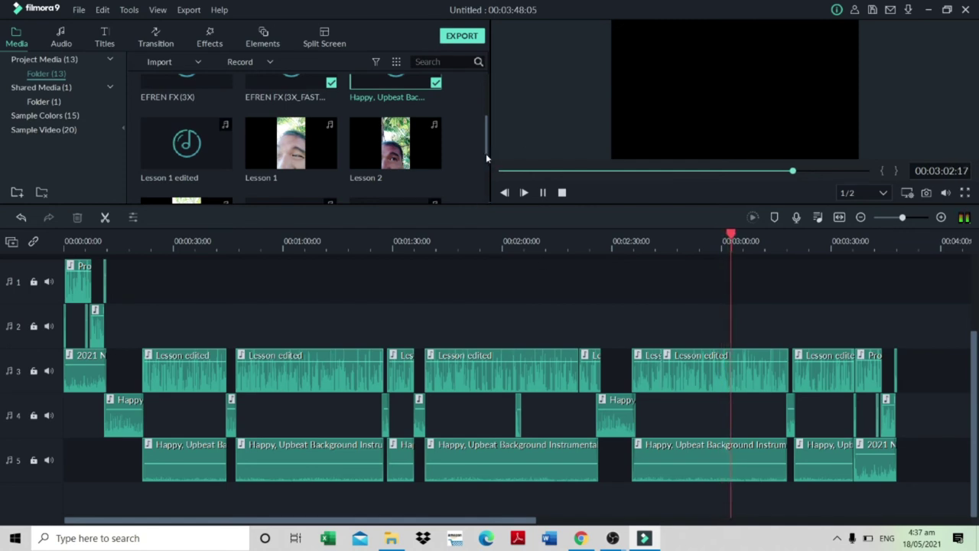
scroll(488, 149, up, 1)
scroll(491, 140, up, 1)
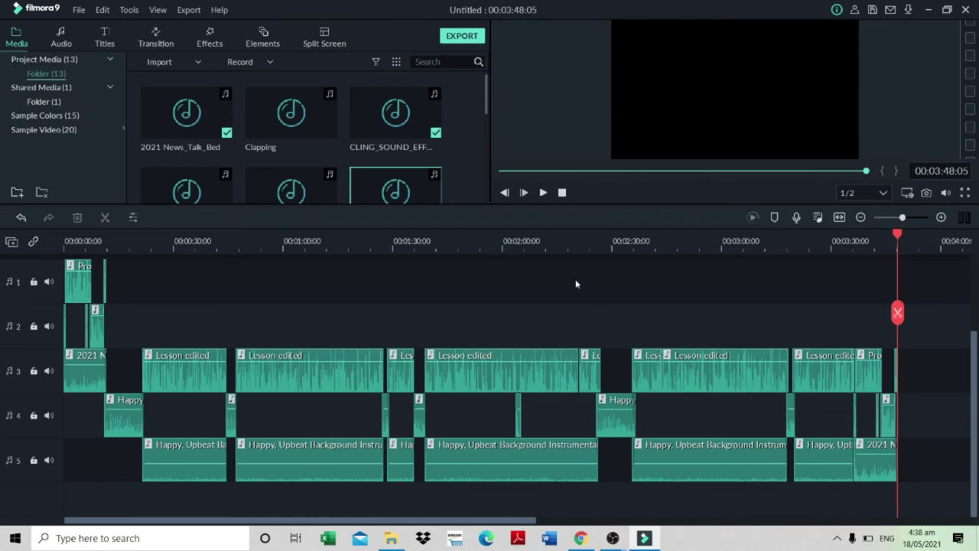
- Set up a local export of the project in MP3 format
click(464, 38)
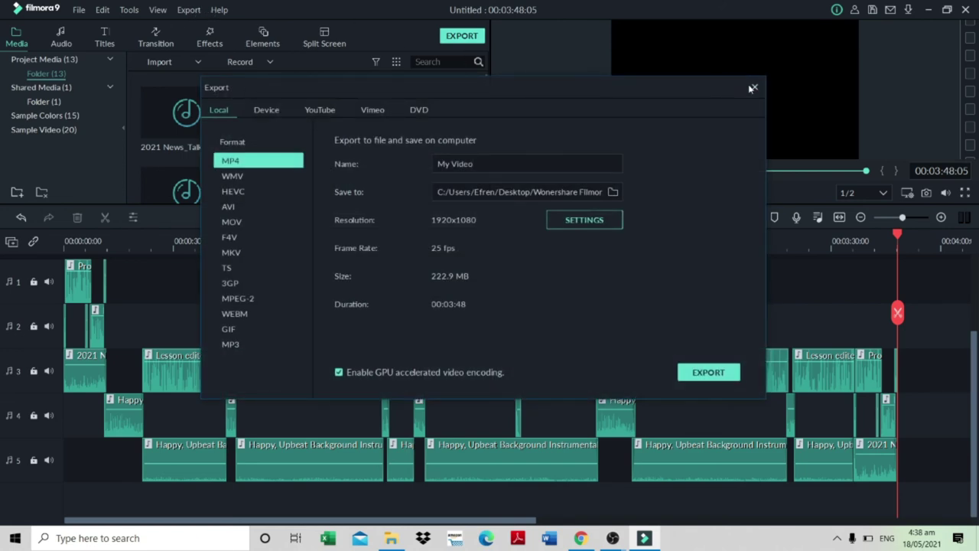
click(755, 88)
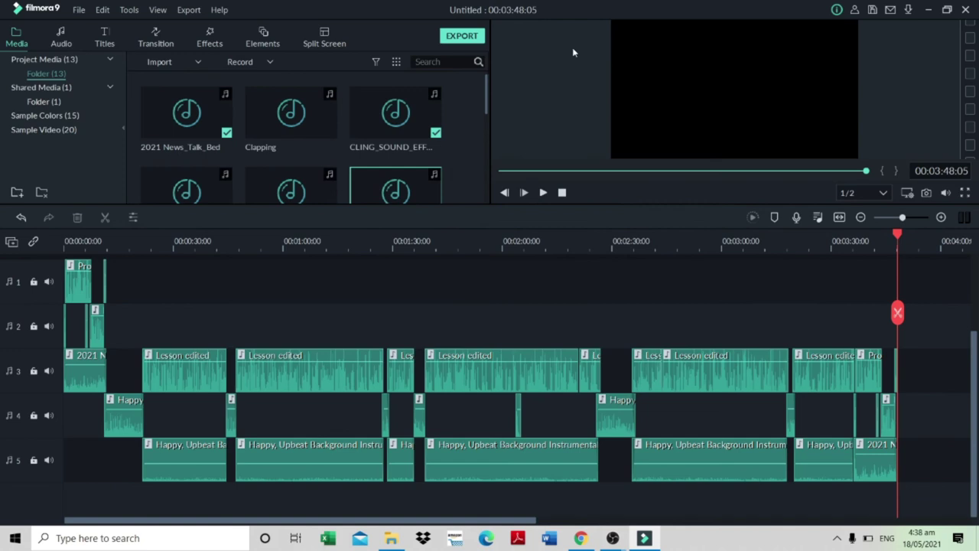
click(471, 42)
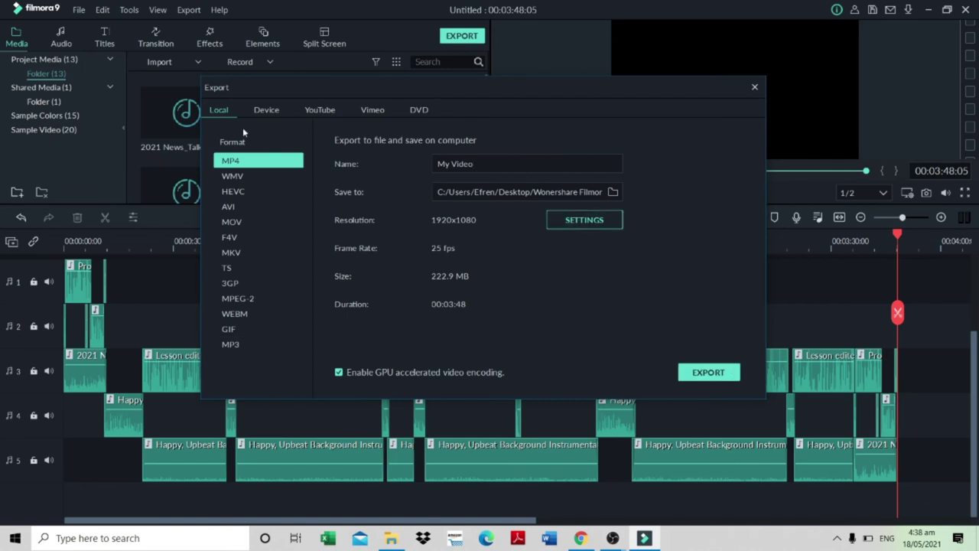
click(247, 346)
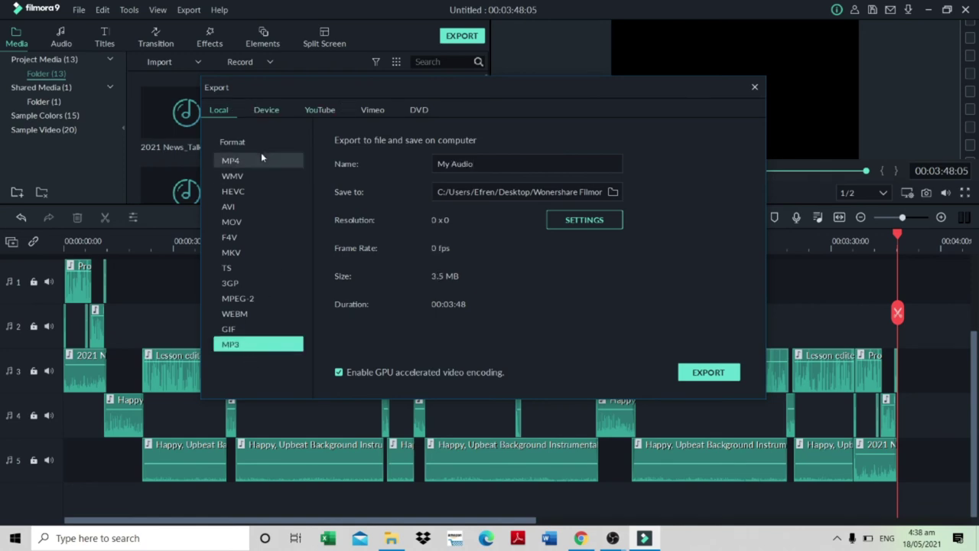
click(261, 157)
click(263, 351)
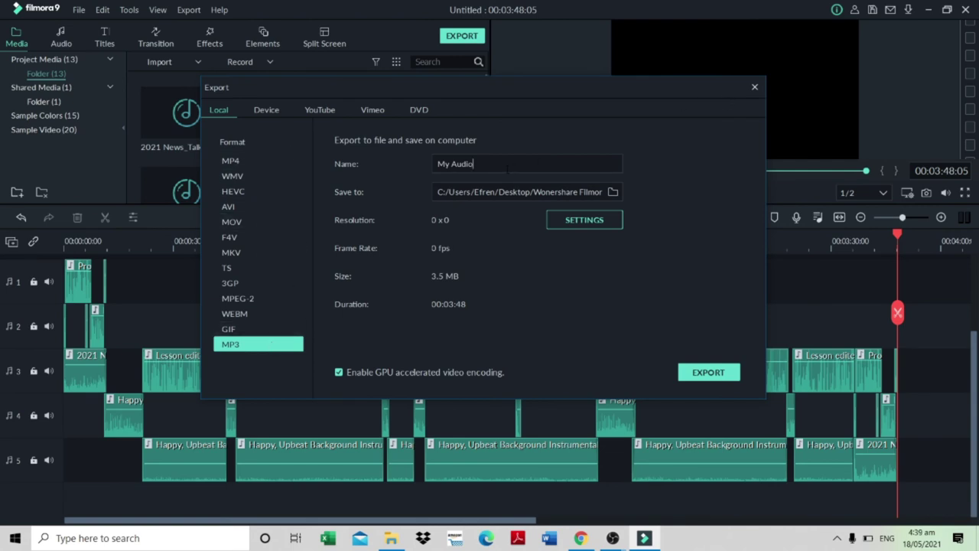
- Name the exported audio "Q, W1, L, 1" and check its destination folder, Wonershare Filmora Output on the desktop
key(ctrl+a)
text(L)
key(BackSpace)
key(BackSpace)
text(Quarte)
key(ctrl+a)
key(BackSpace)
text(Q, L, W)
text( 1)
key(BackSpace)
key(BackSpace)
key(BackSpace)
text(W11)
click(613, 192)
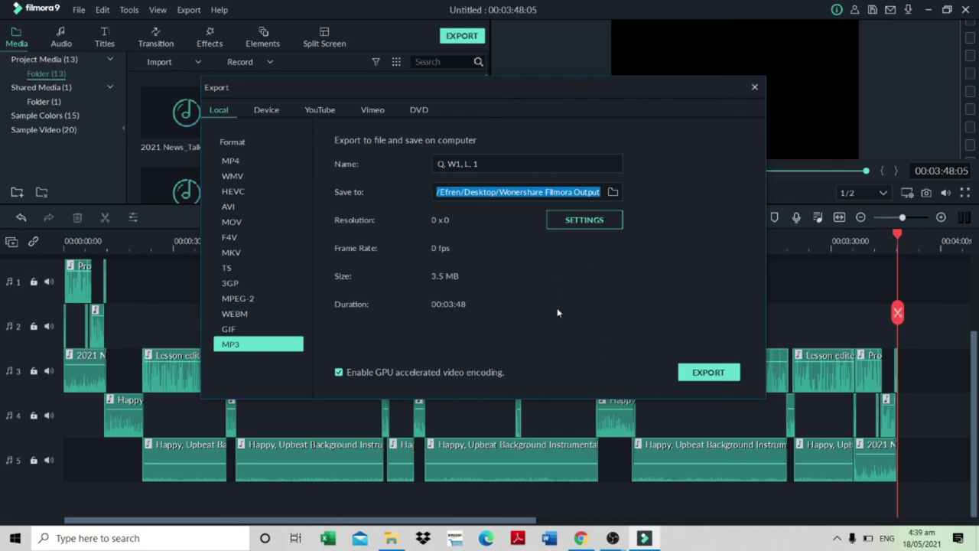
- Export the MP3 file and close the export windows once rendering is complete
click(708, 373)
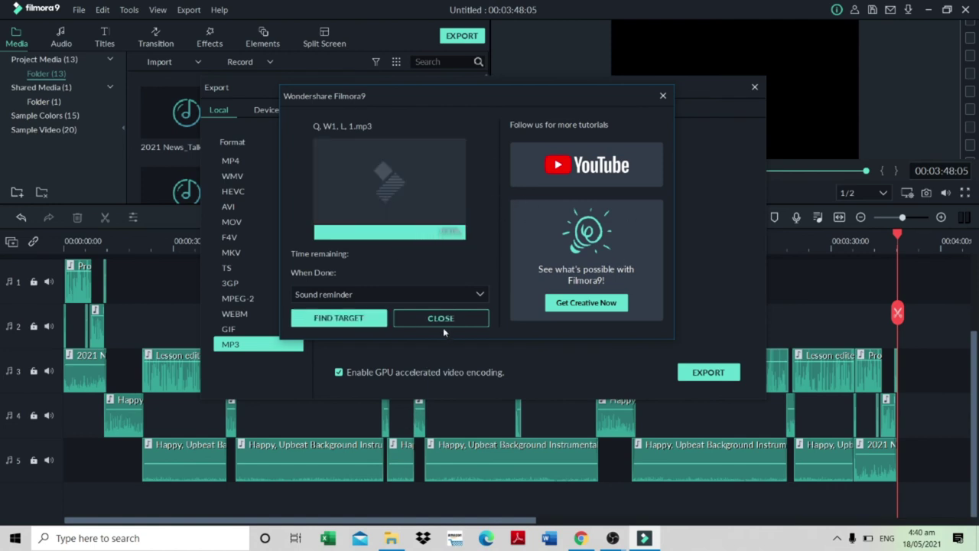
click(441, 318)
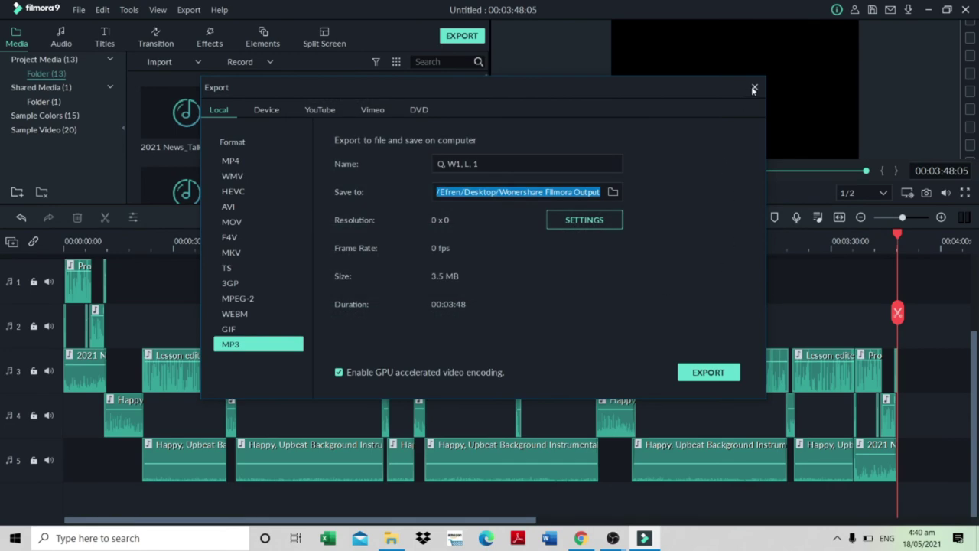
click(754, 89)
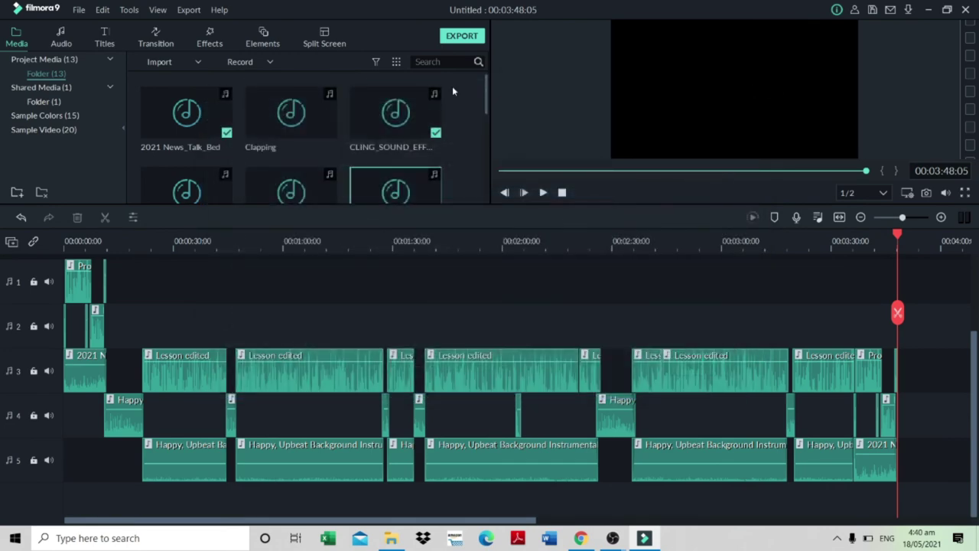
- Save the project as "Q, W1, L1" in the For Posting Raw Data folder
click(79, 10)
click(99, 126)
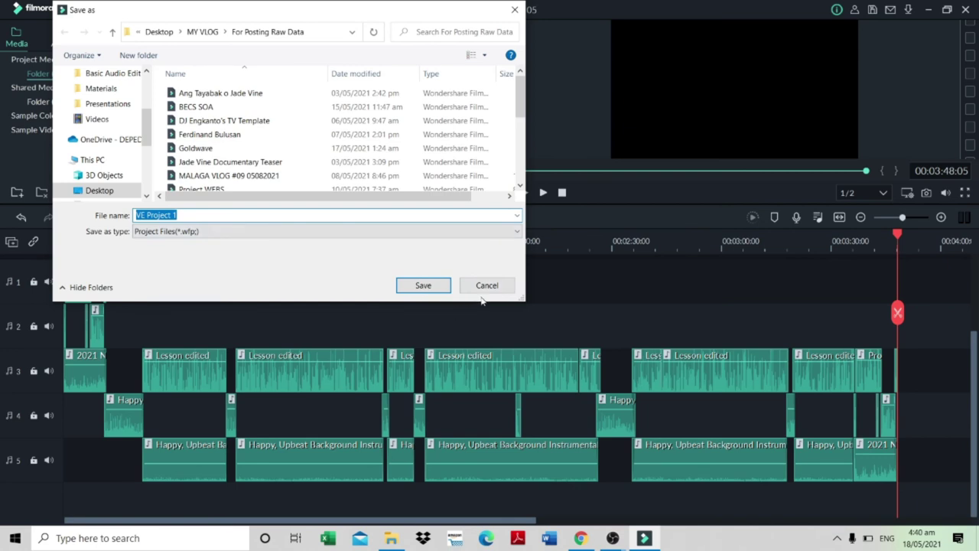
text(O)
text(, W1, L1)
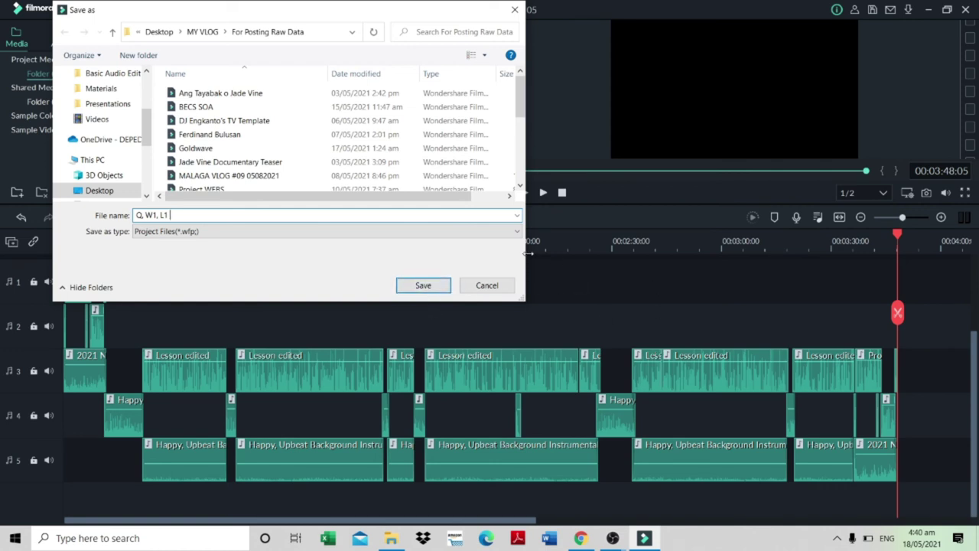
click(421, 291)
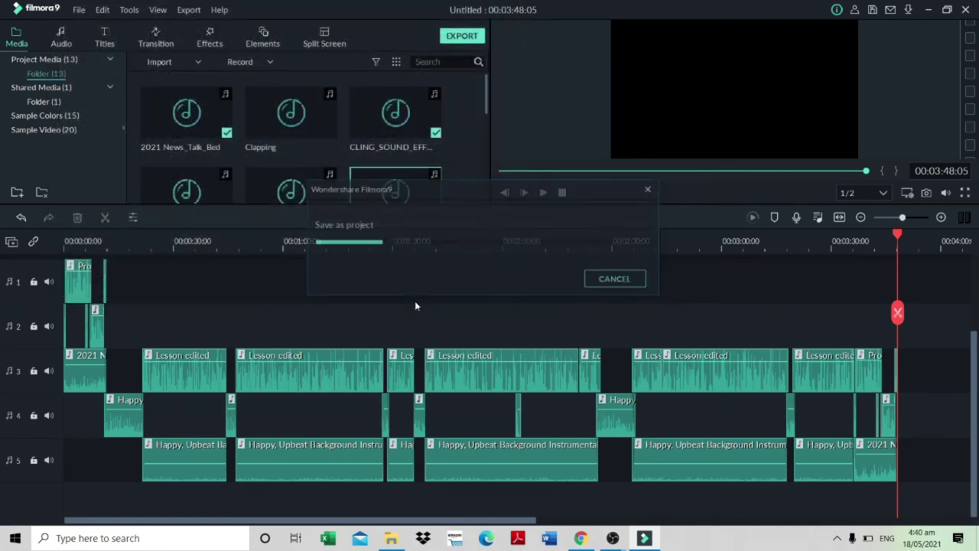
- Close the audio editing program and the Basic Audio Editing Workshop folder window
click(965, 10)
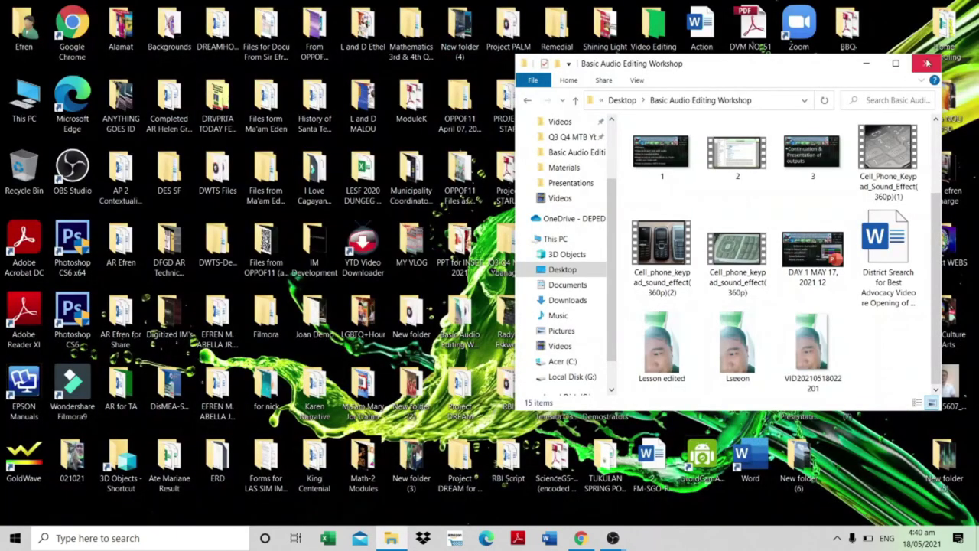
click(927, 63)
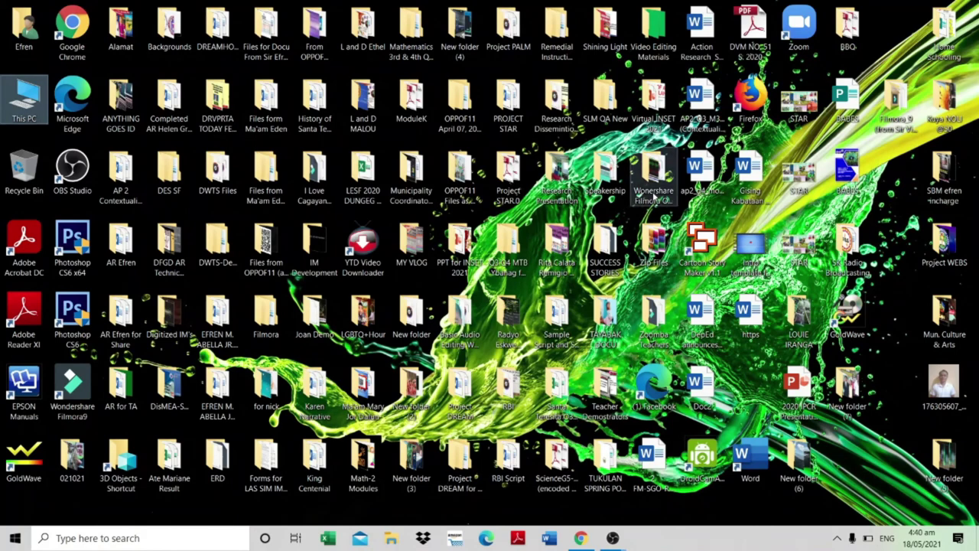
- Open the Wonershare Filmora Output folder from the desktop in a maximized window and select the exported audio "Q, W1, L, 1"
double_click(654, 178)
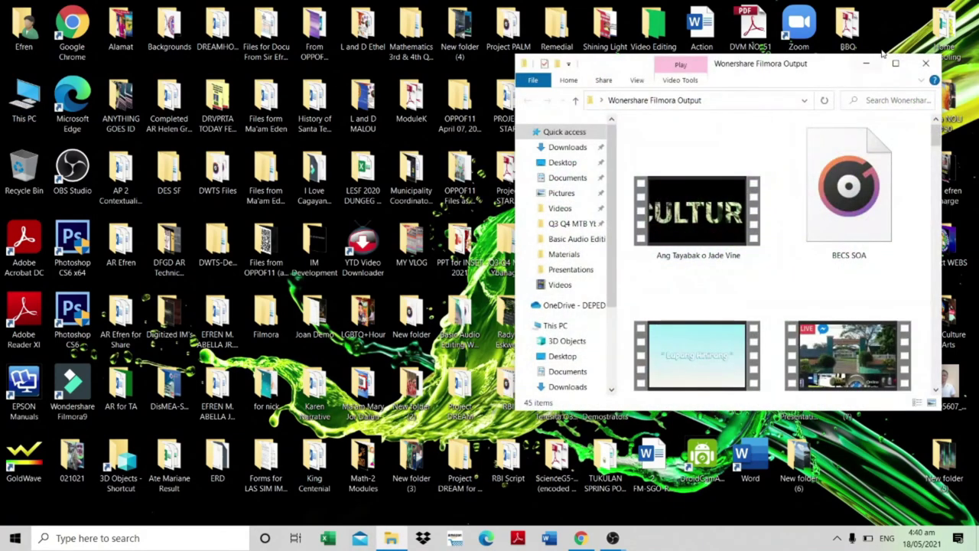
click(893, 64)
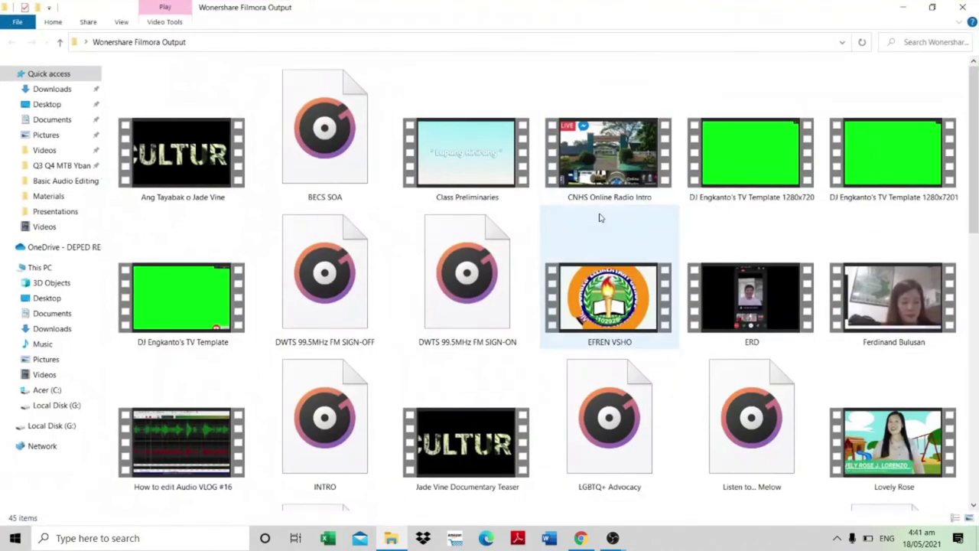
scroll(531, 288, down, 3)
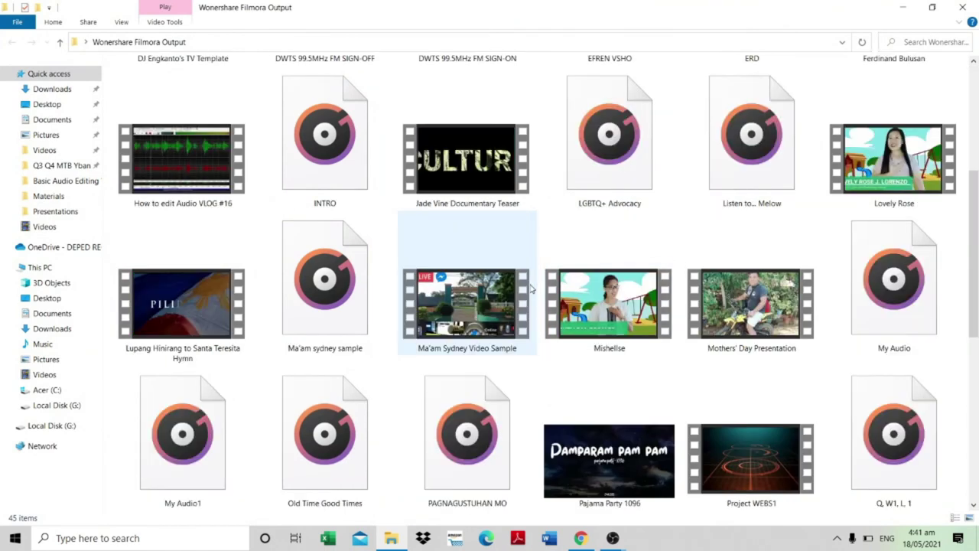
scroll(531, 289, down, 5)
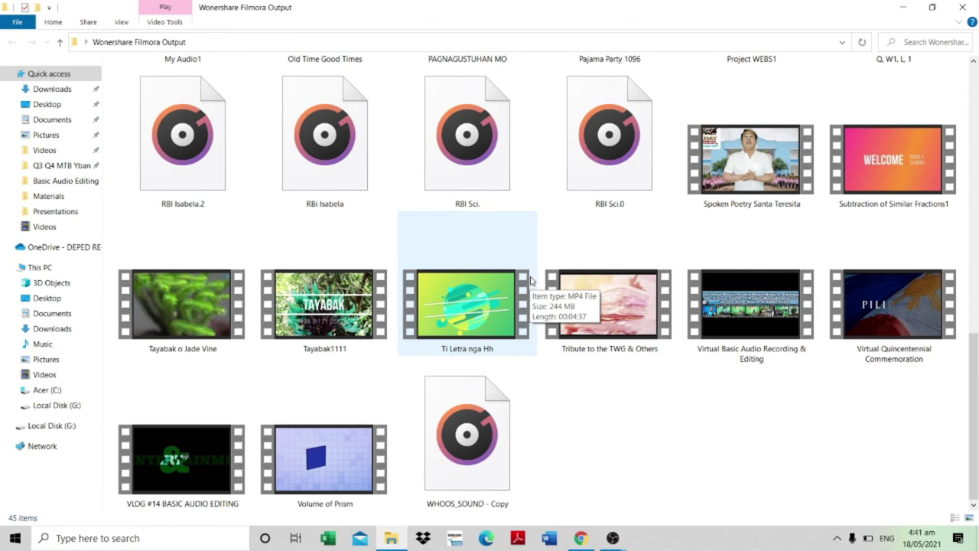
scroll(532, 281, up, 3)
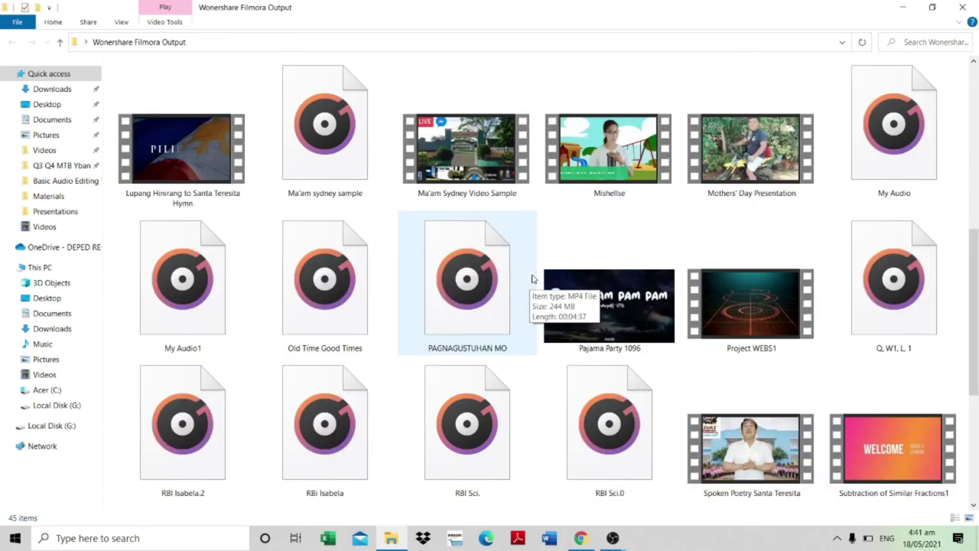
click(890, 309)
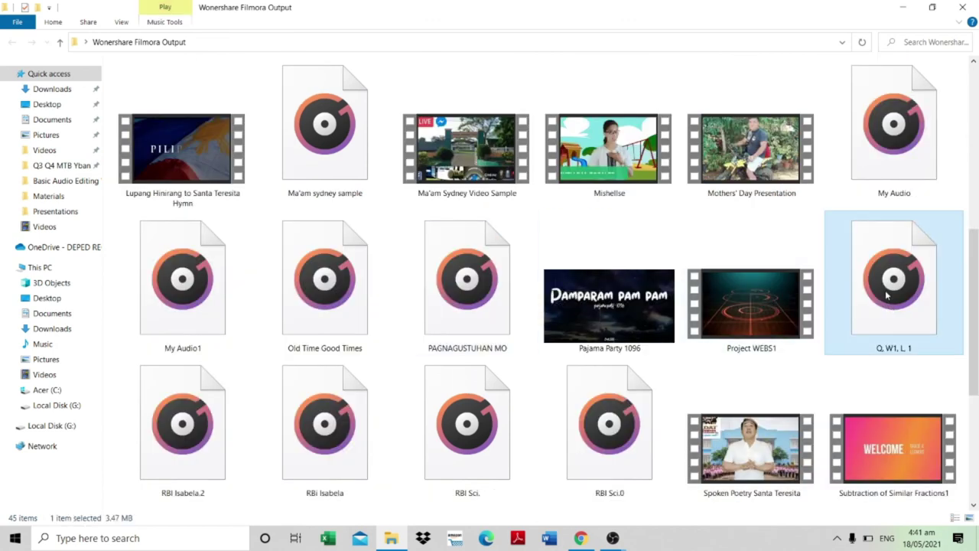
- Play the beginning of "Q, W1, L, 1" in the music player to check the export, pause it and close the player
right_click(888, 296)
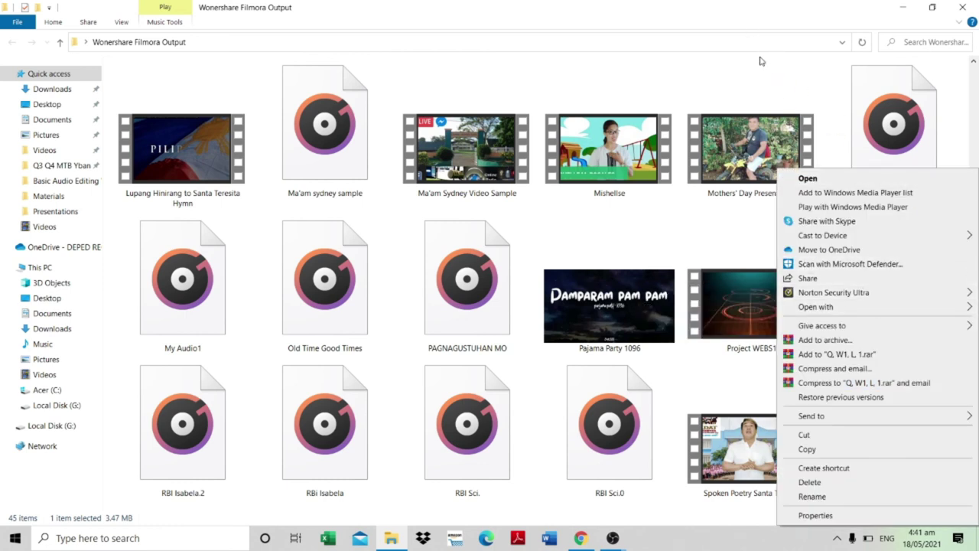
click(808, 178)
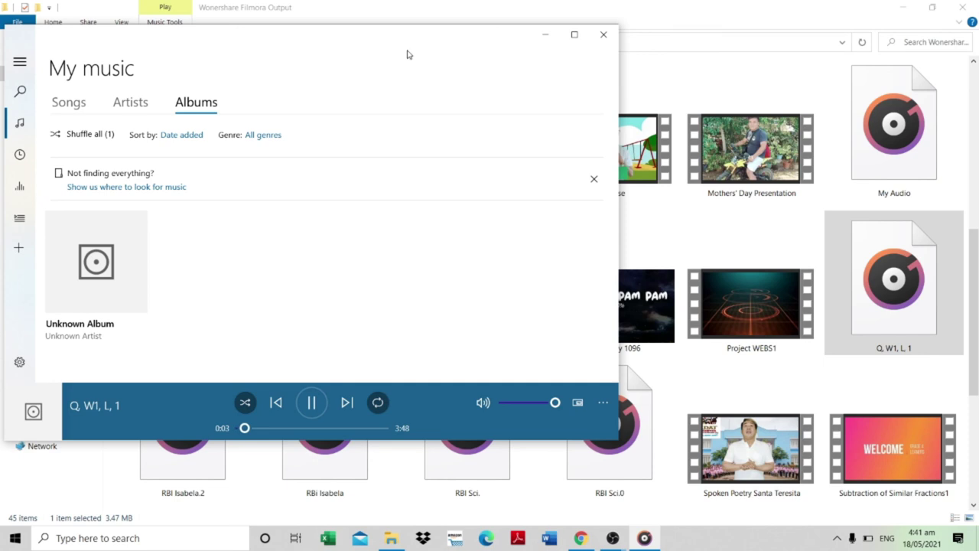
drag(330, 36, 522, 91)
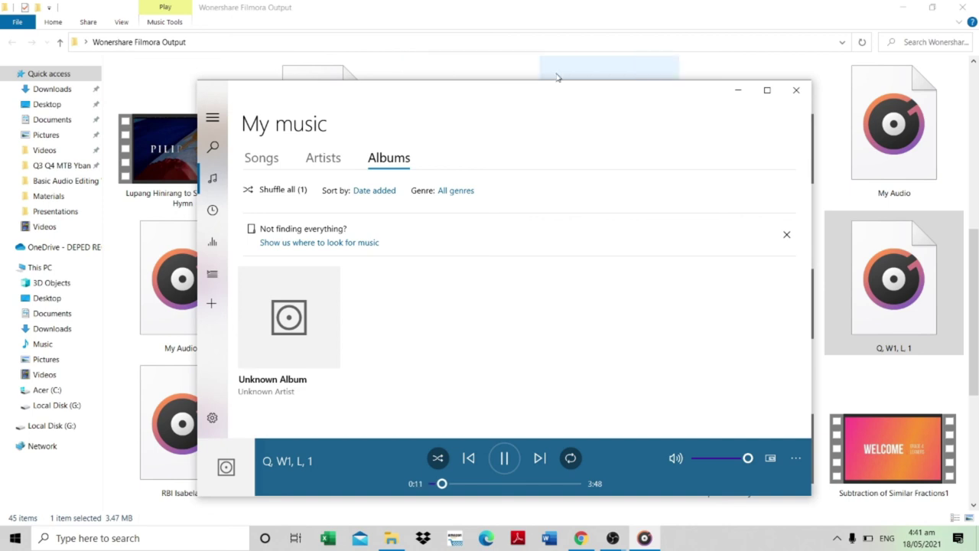
click(511, 469)
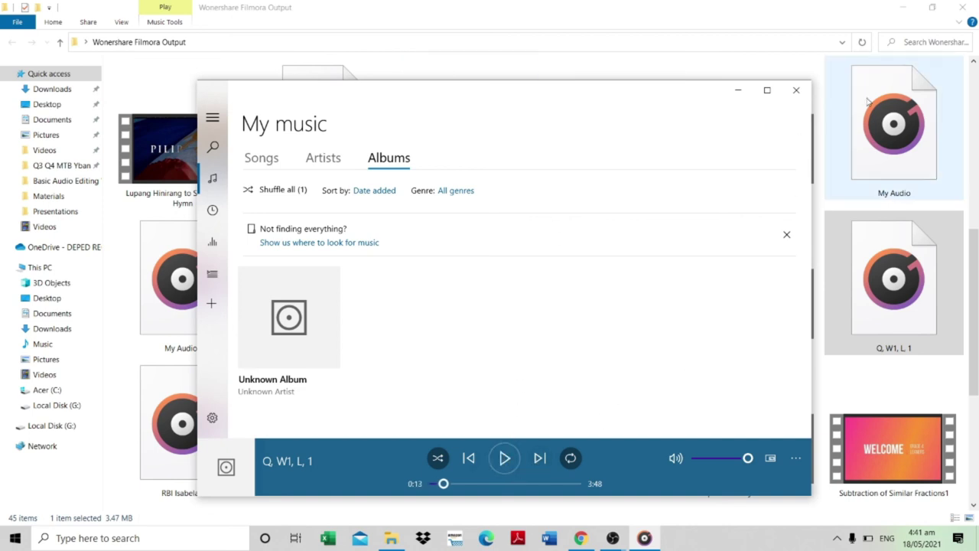
click(797, 90)
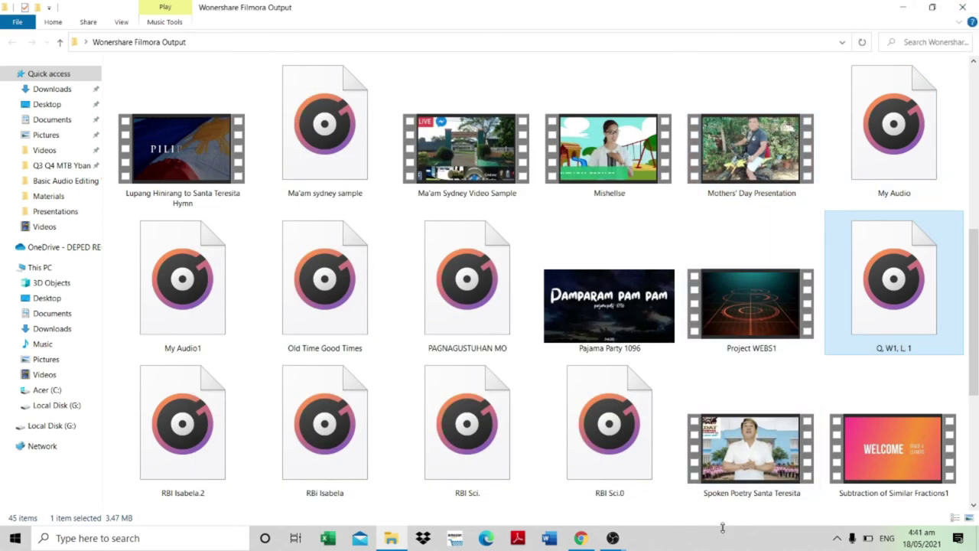
- Minimize the Wonershare Filmora Output folder window to return to the desktop
click(612, 537)
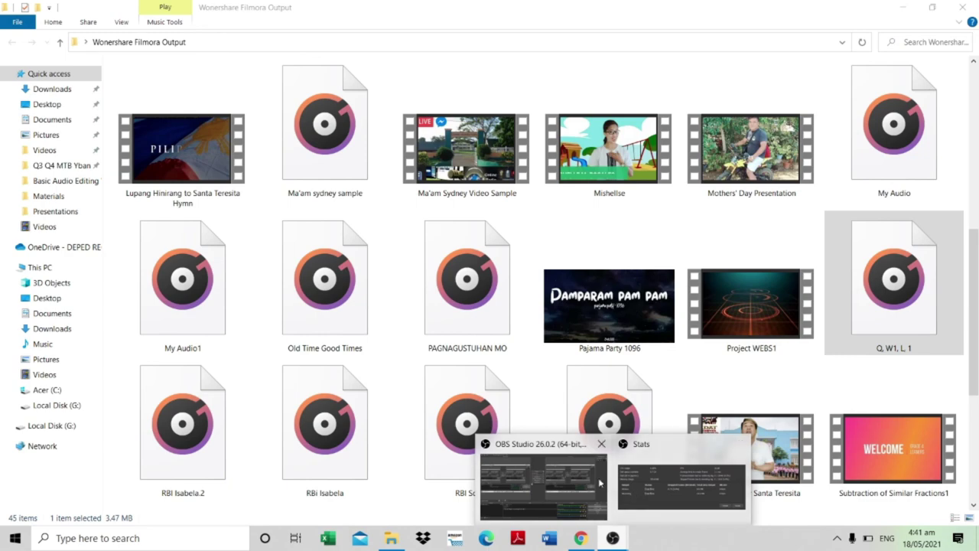
mouse_move(600, 483)
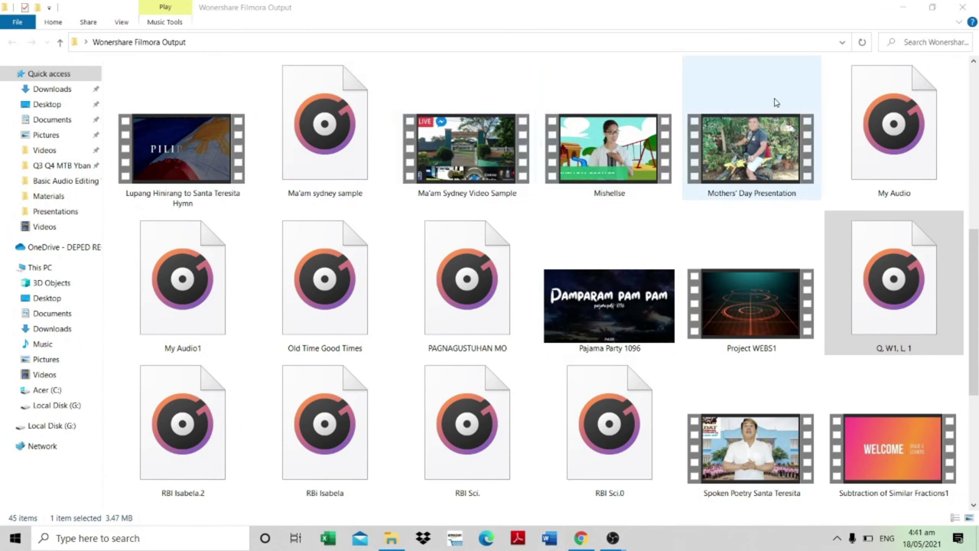
click(902, 8)
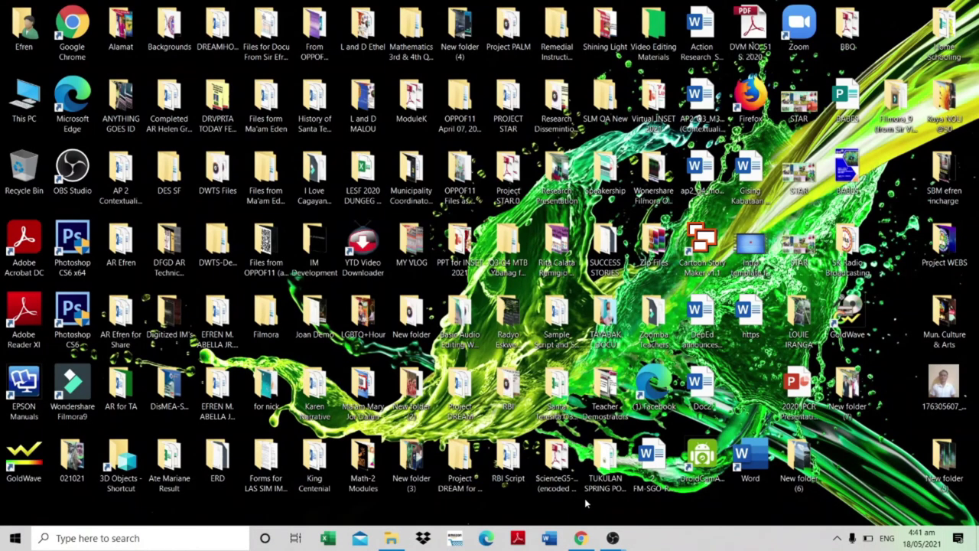
mouse_move(603, 543)
right_click(899, 219)
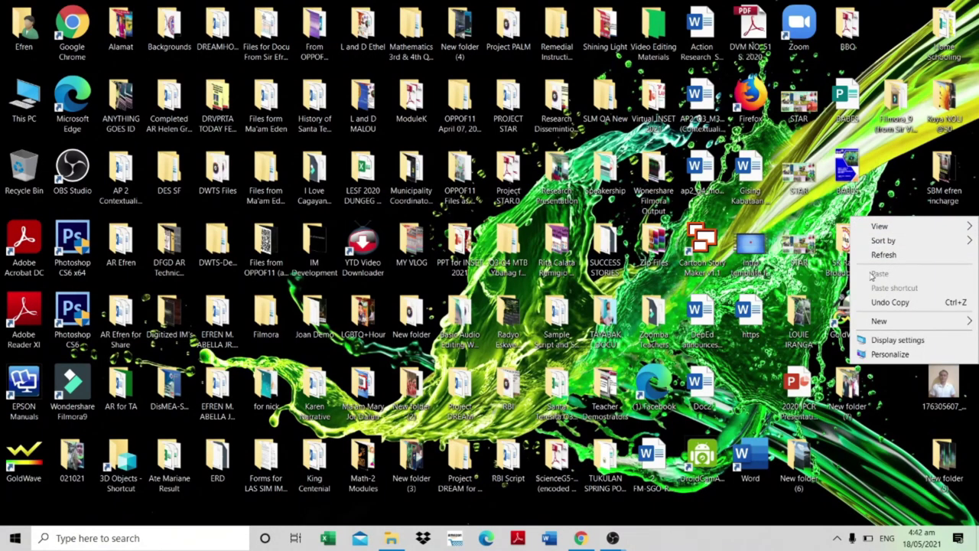
click(894, 257)
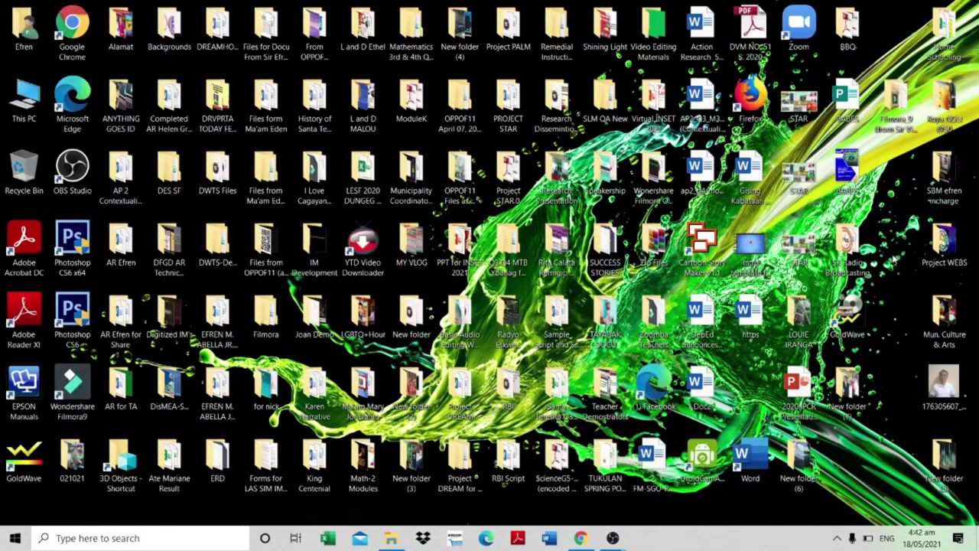
right_click(888, 196)
click(894, 239)
right_click(884, 200)
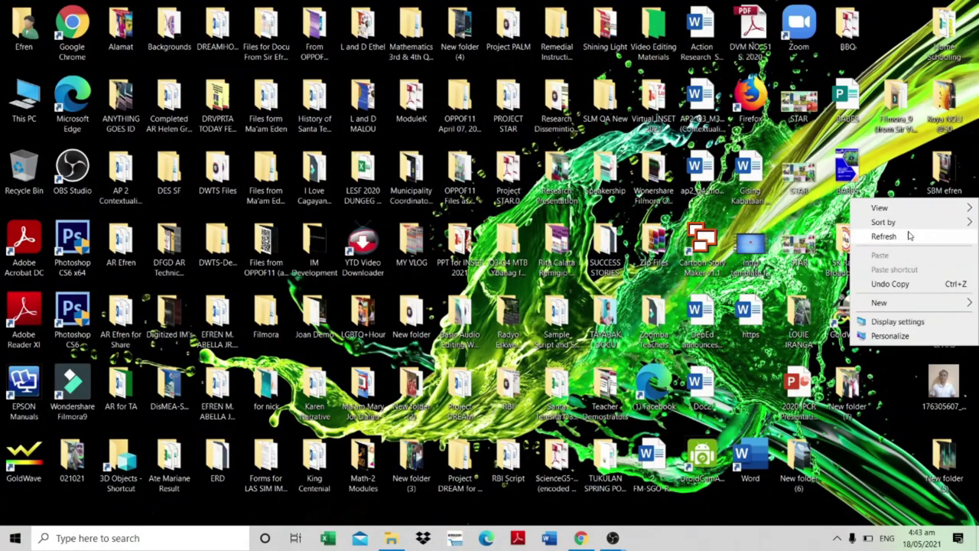
click(909, 236)
right_click(903, 209)
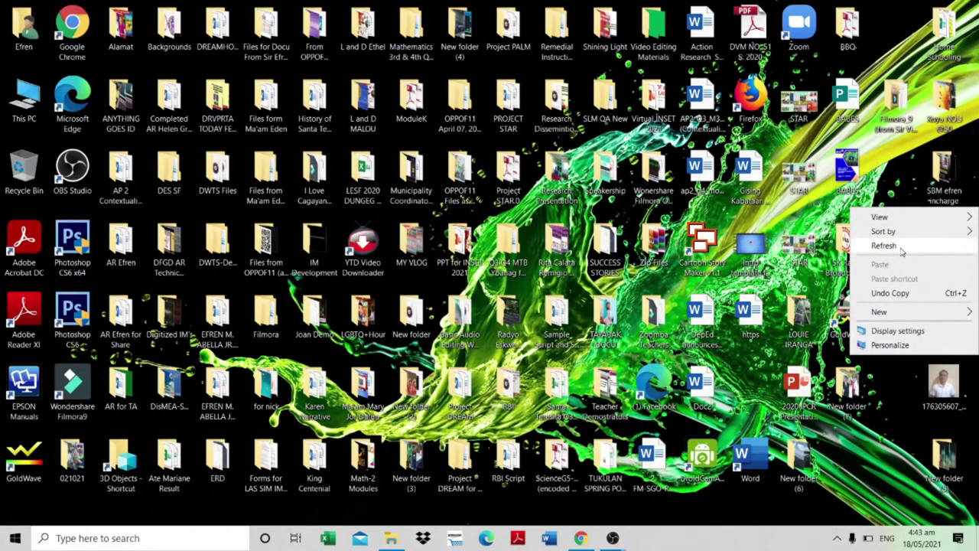
click(901, 249)
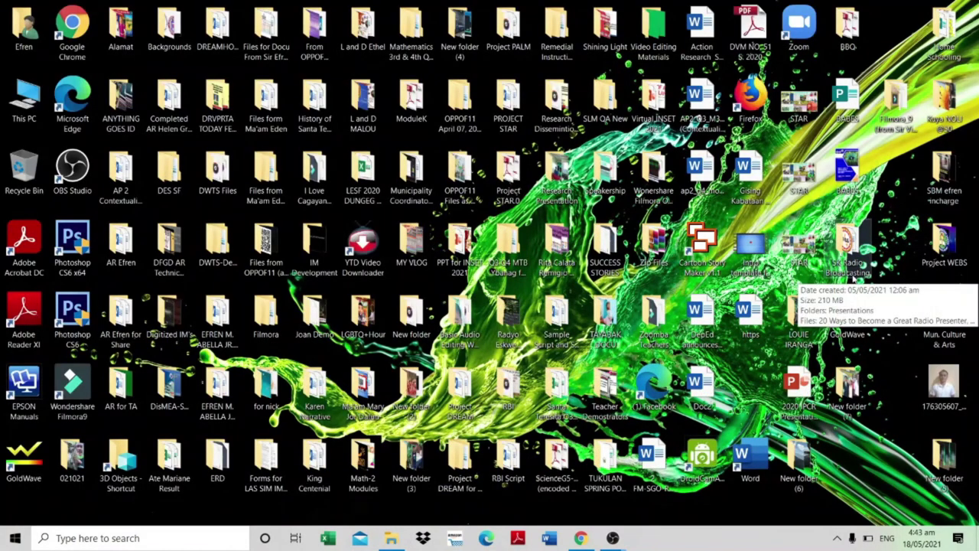
right_click(892, 166)
click(904, 199)
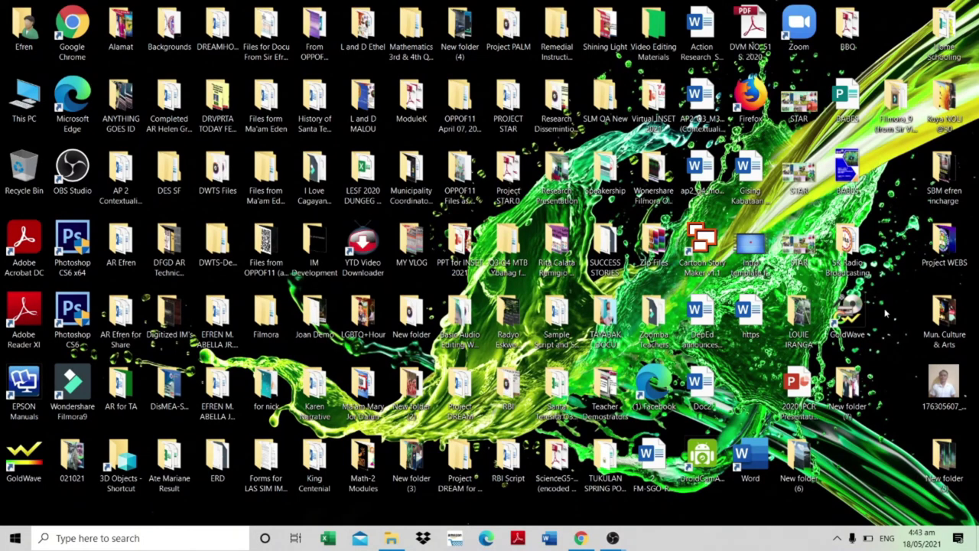
right_click(891, 207)
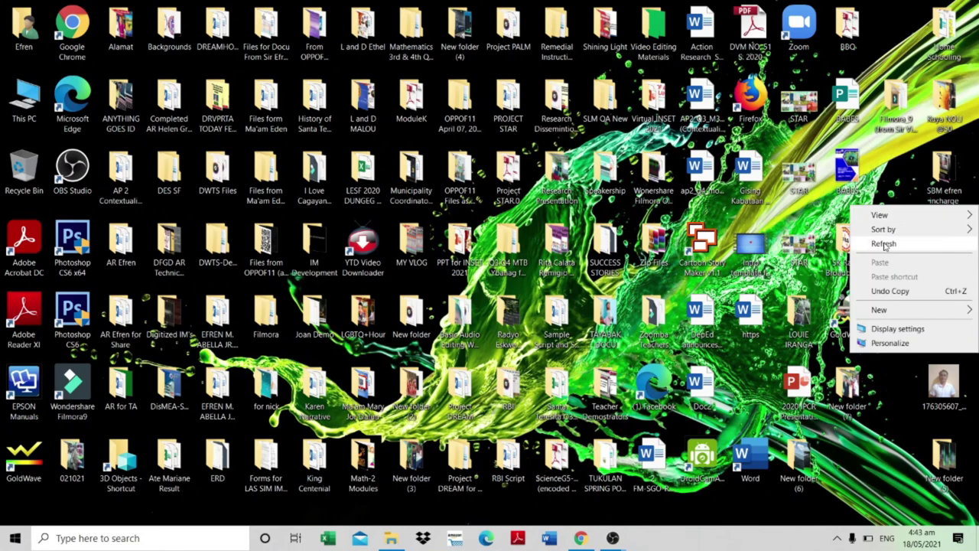
click(885, 245)
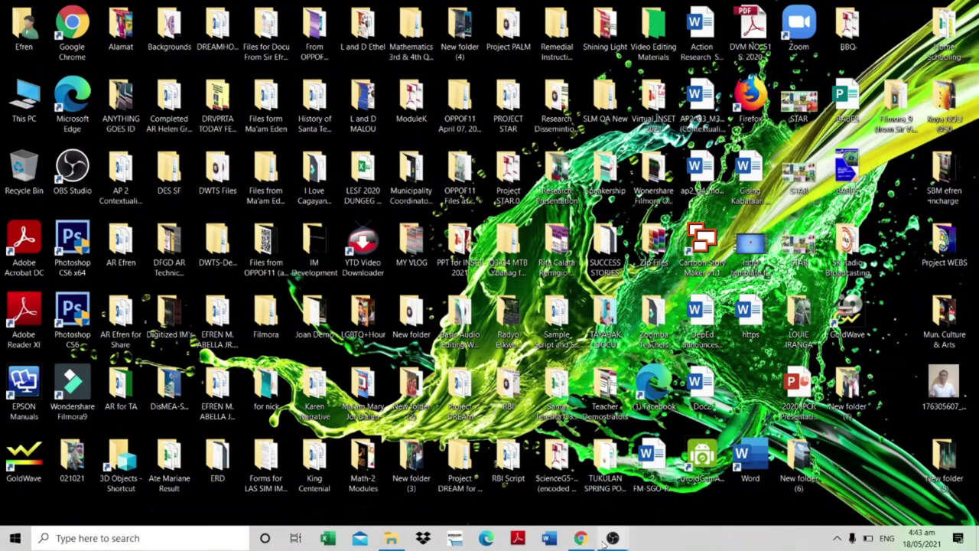
- Switch to the main OBS Studio window
mouse_move(612, 540)
mouse_move(549, 451)
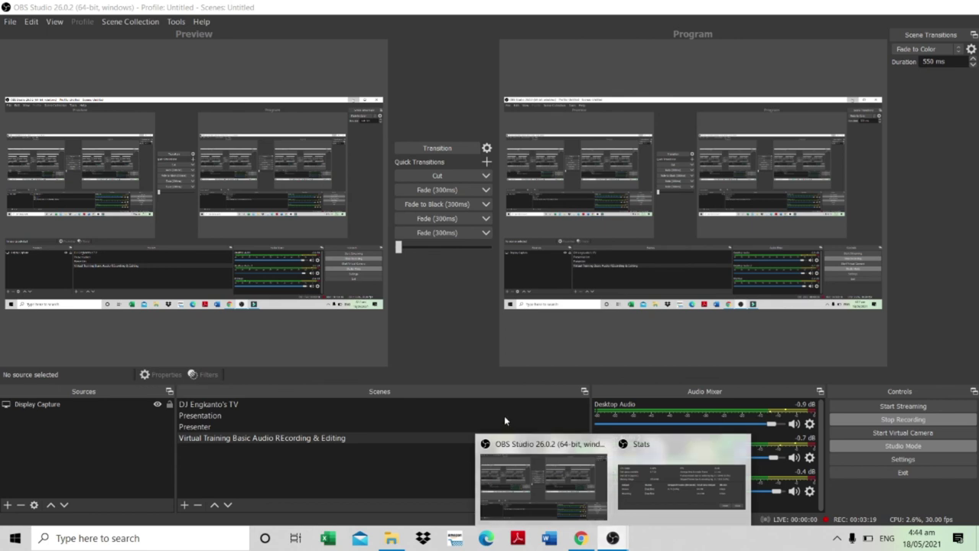
click(522, 444)
click(535, 448)
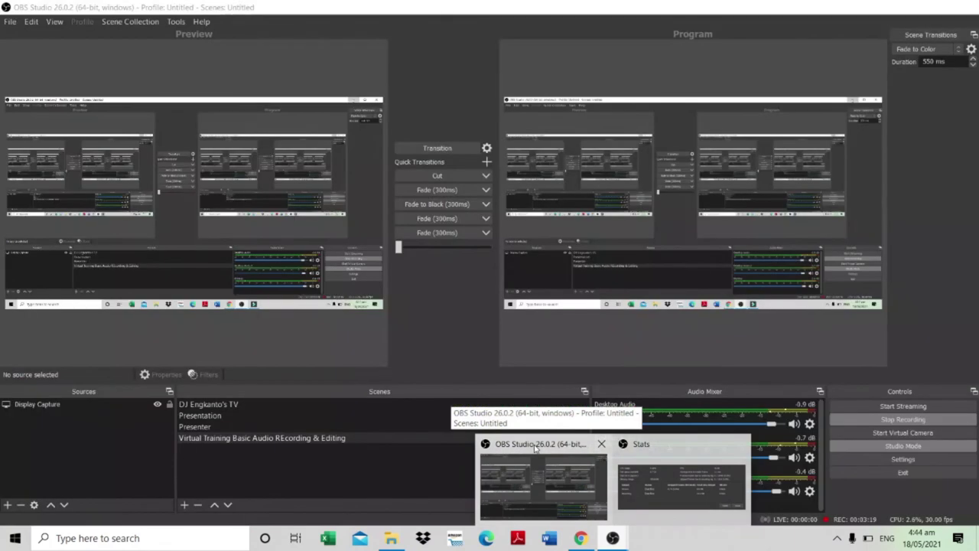